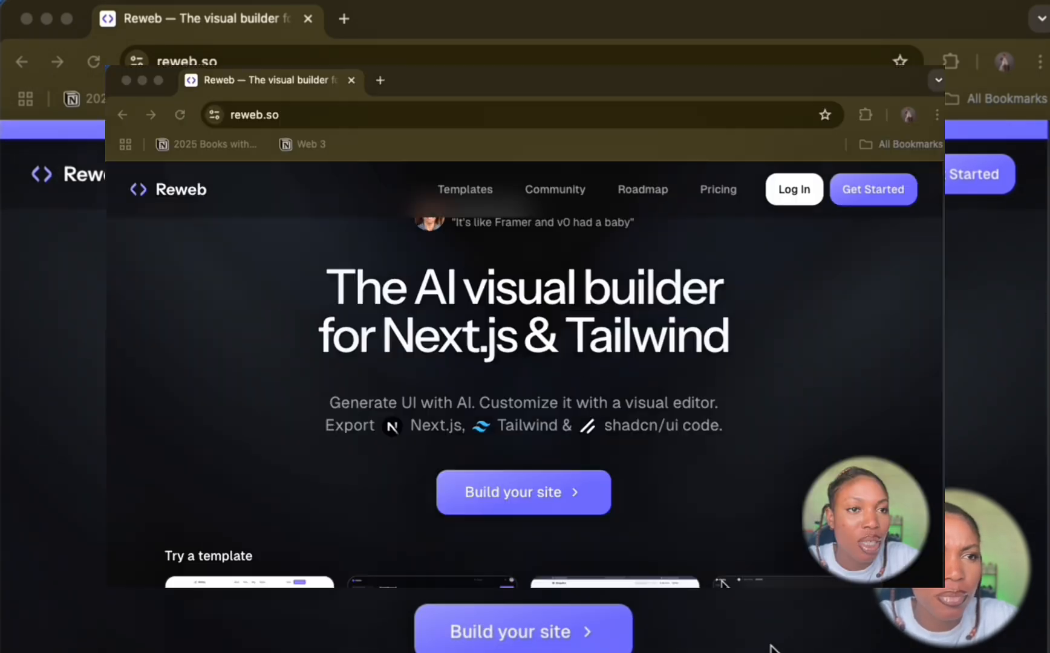
# Step: Look over the Reweb homepage's introduction and its sample templates down to the features section
pyautogui.scroll(-1, 769, 647)
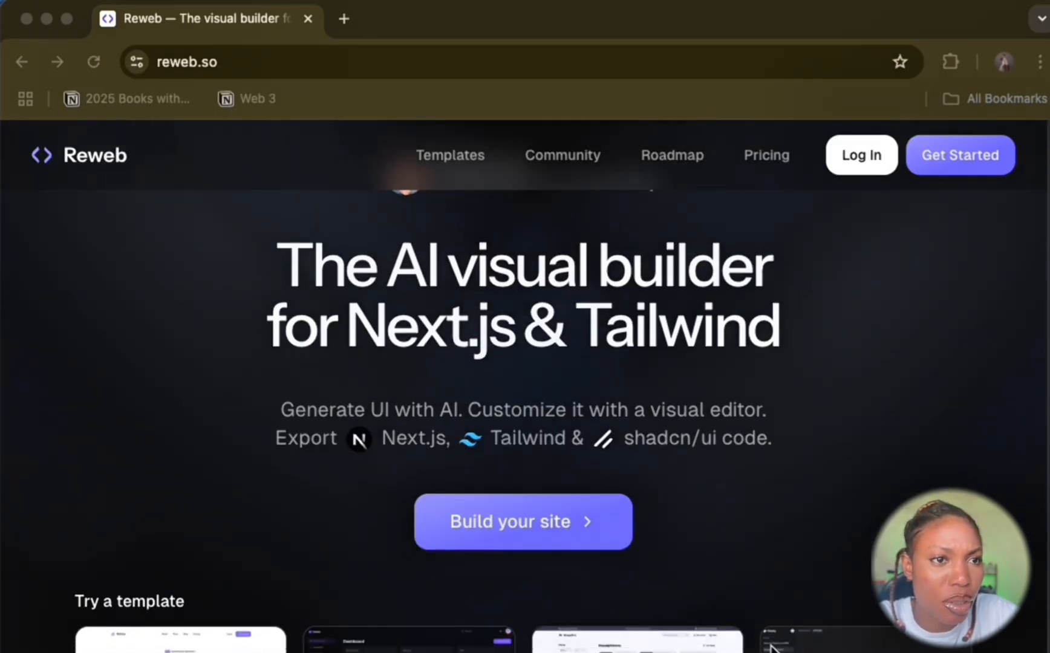
pyautogui.scroll(-1, 790, 463)
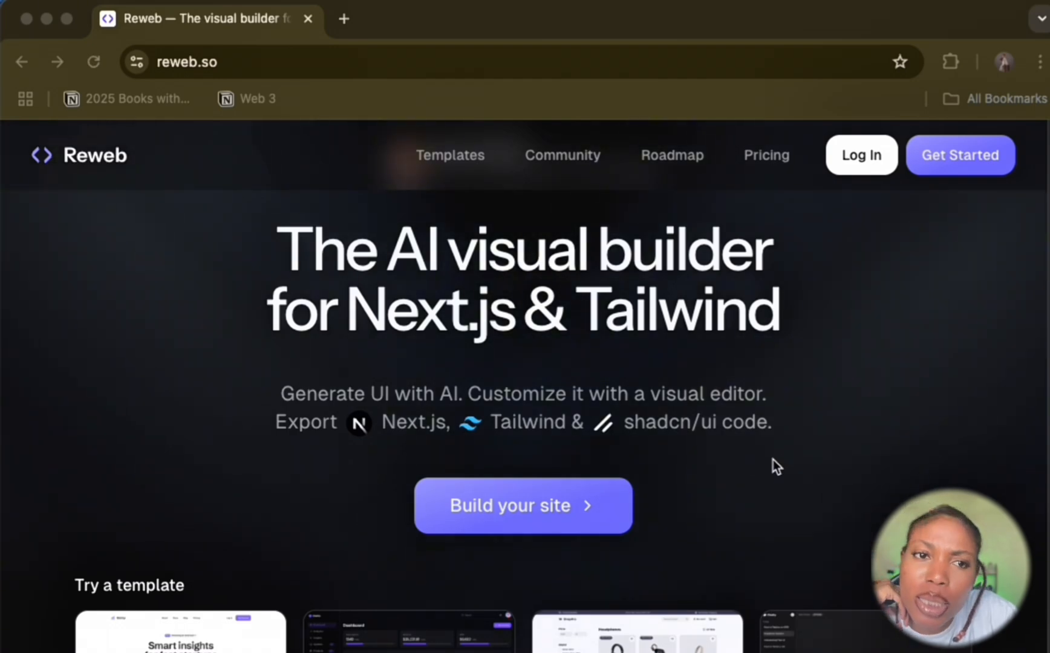
pyautogui.scroll(-3, 773, 460)
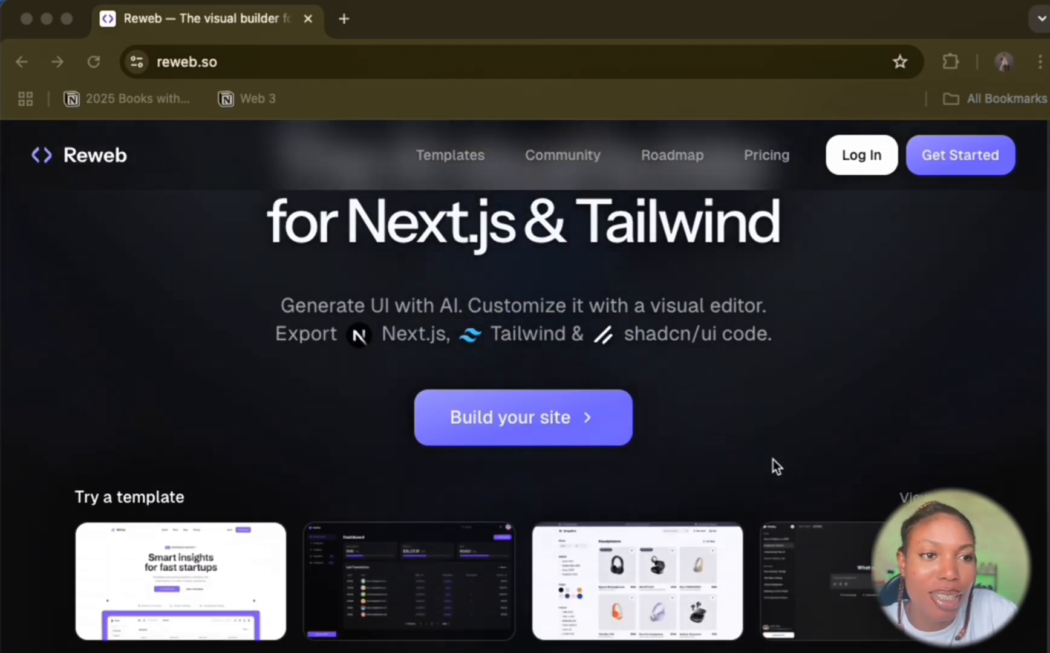
pyautogui.scroll(-5, 773, 460)
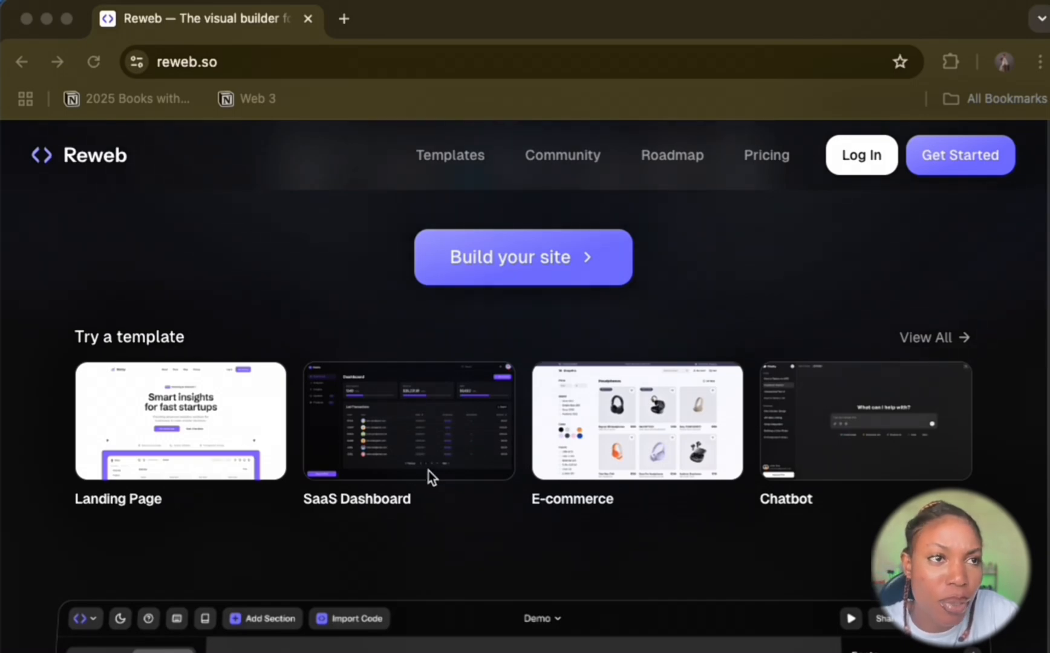
pyautogui.scroll(-10, 887, 476)
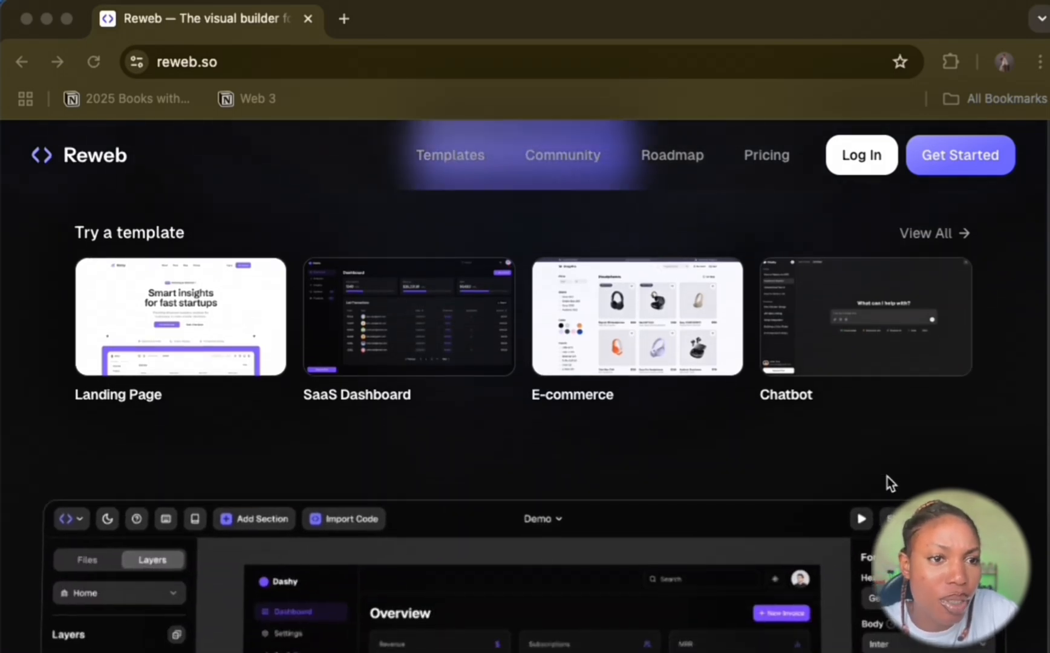
pyautogui.scroll(-15, 738, 523)
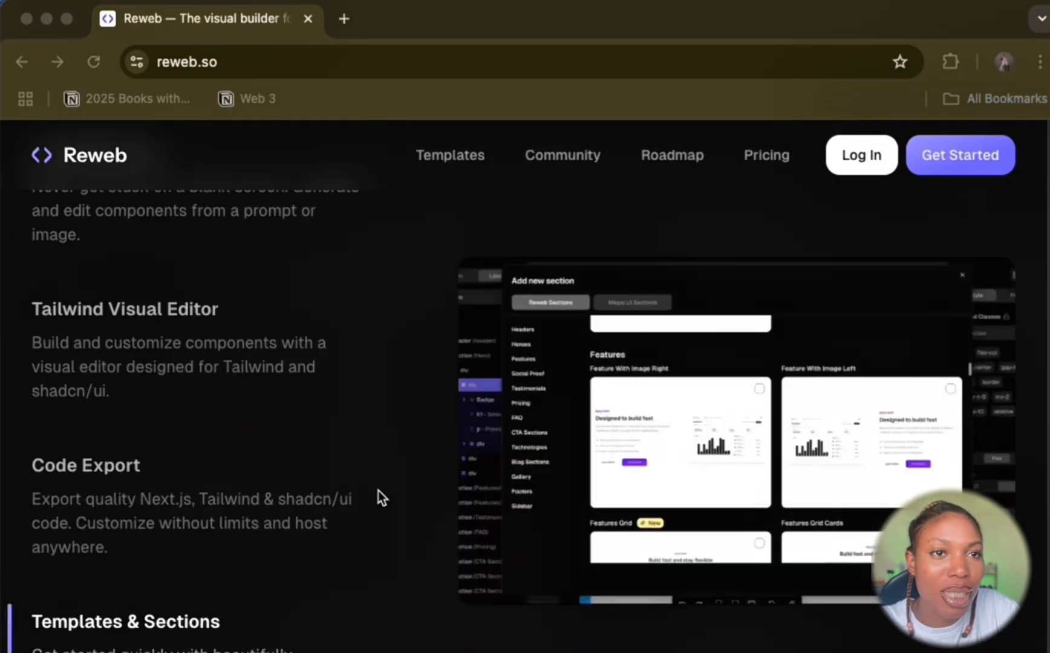
# Step: Review the homepage's sections on generative UI features, detail customization, developer testimonials and frequently asked questions
pyautogui.scroll(10, 378, 490)
pyautogui.scroll(-5, 356, 493)
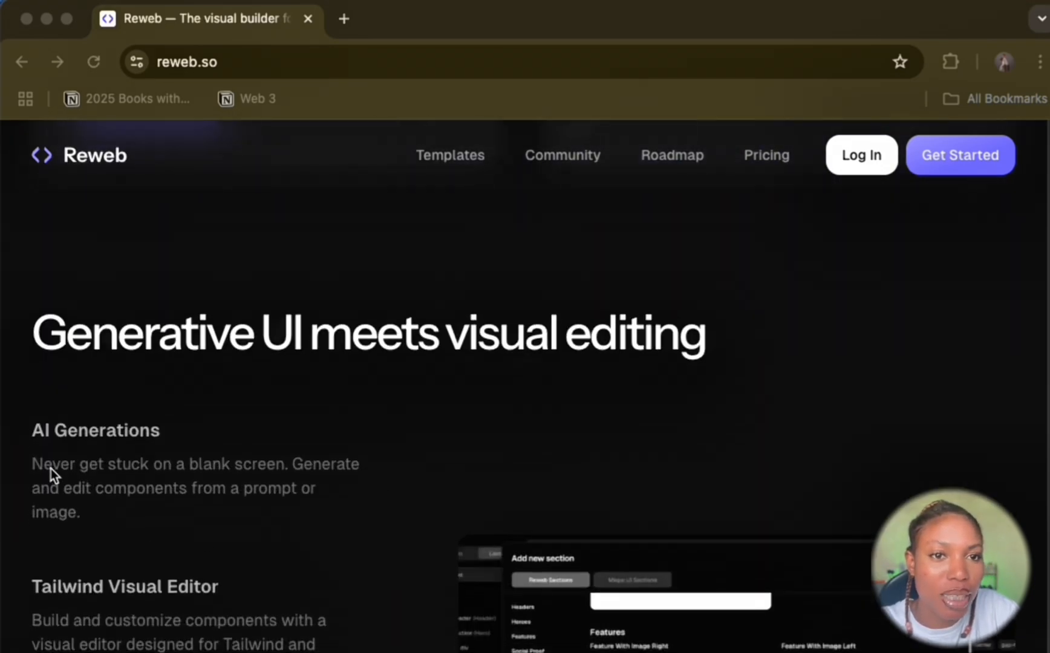
pyautogui.scroll(-8, 92, 443)
pyautogui.scroll(7, 94, 442)
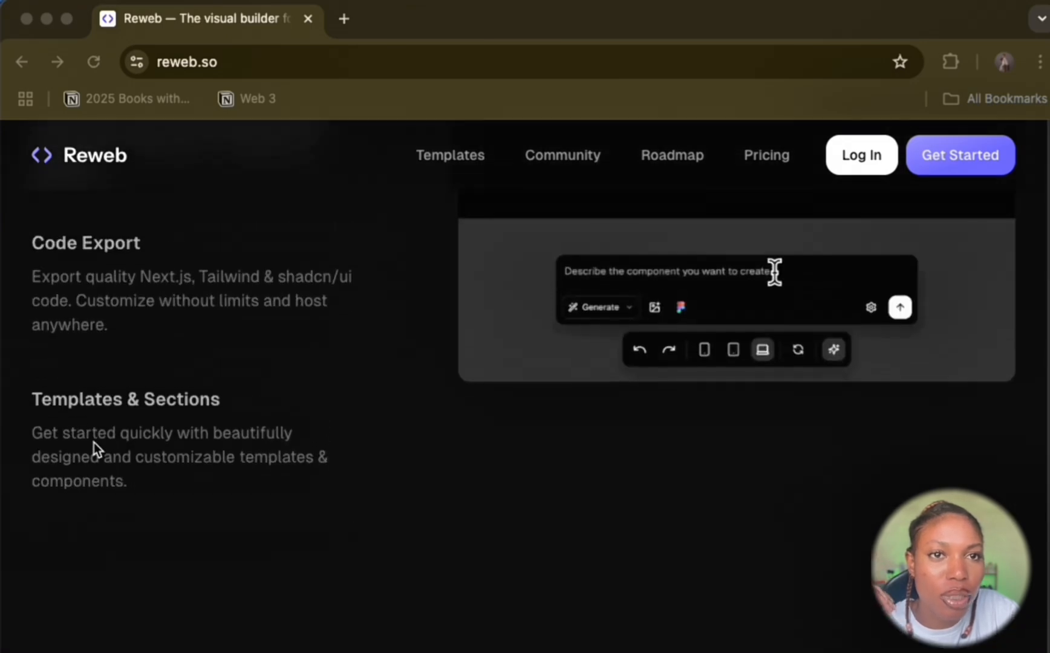
pyautogui.click(139, 494)
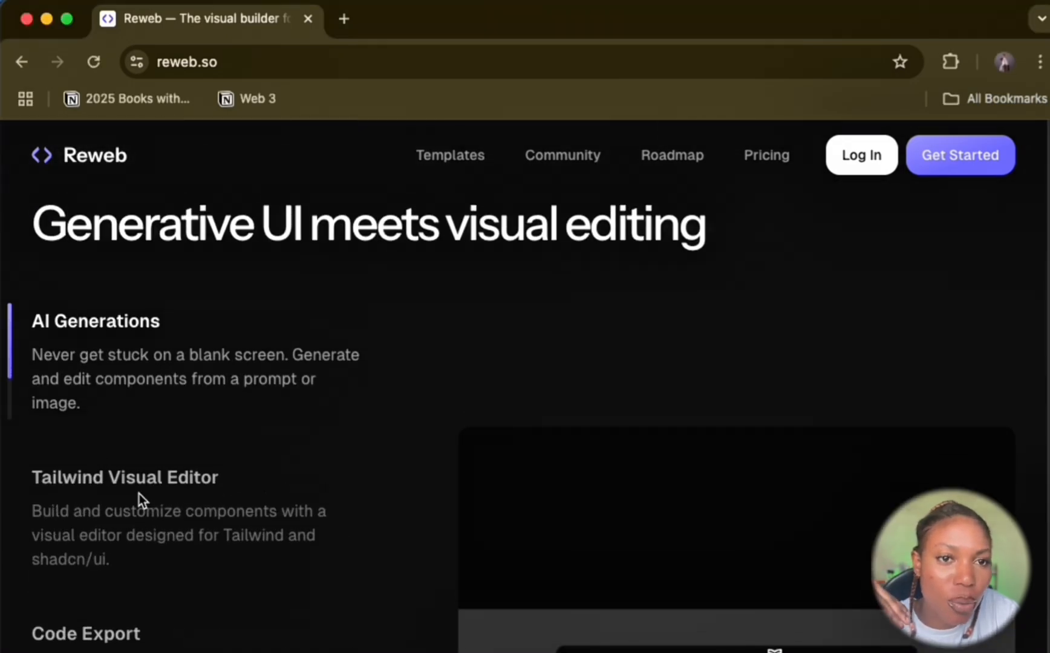
pyautogui.scroll(-5, 124, 368)
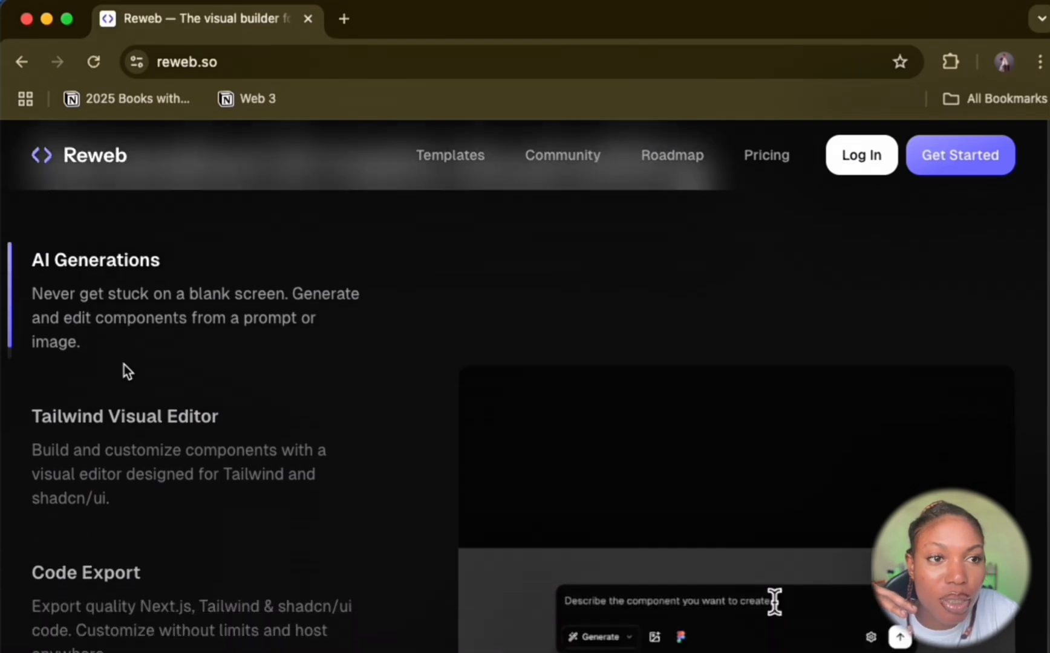
pyautogui.scroll(-10, 126, 370)
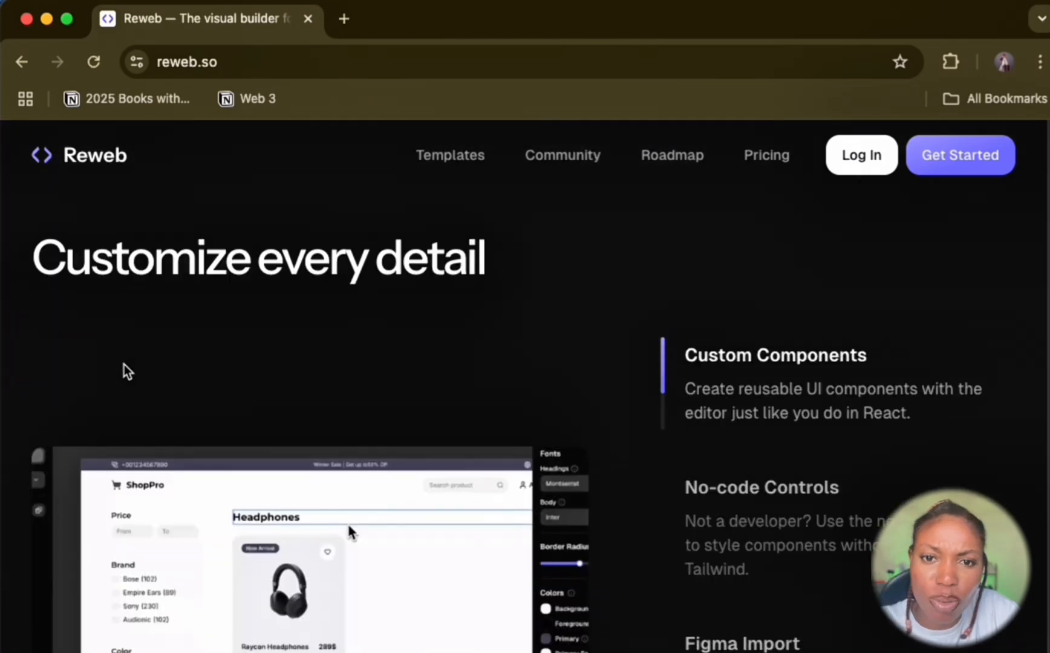
pyautogui.scroll(-10, 124, 365)
pyautogui.scroll(3, 124, 365)
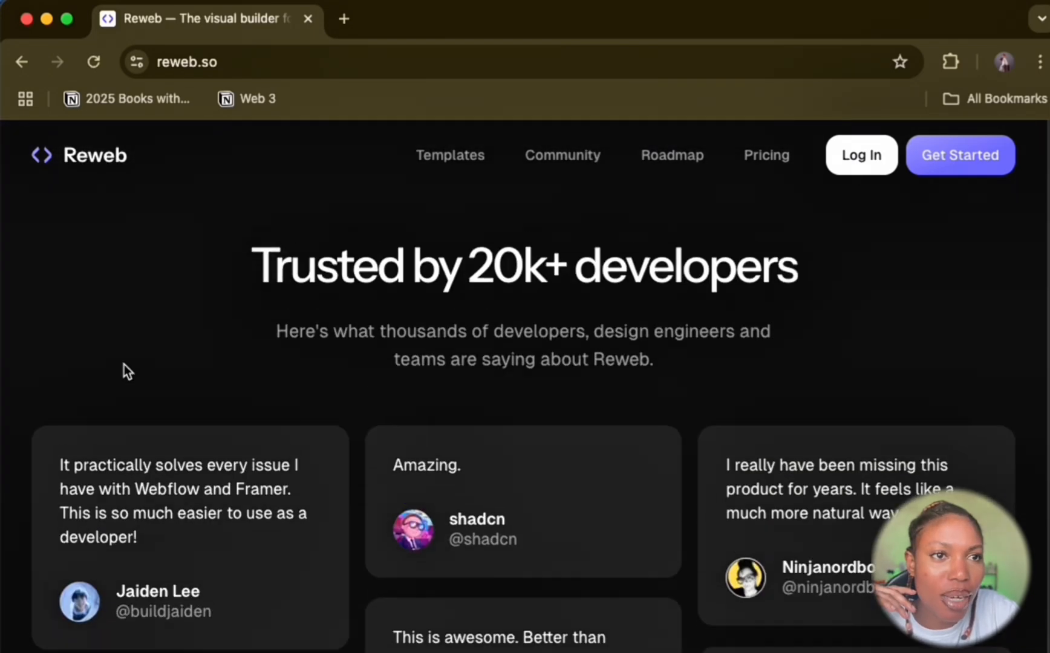
pyautogui.scroll(-3, 124, 364)
pyautogui.scroll(-10, 417, 404)
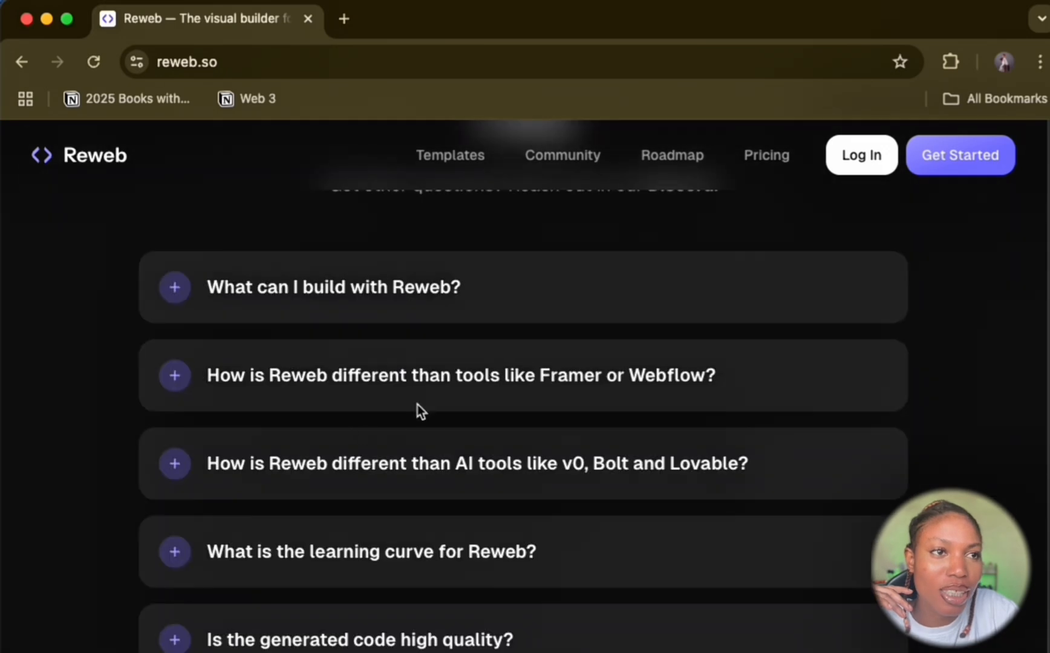
# Step: Sign in to Reweb with Google and create a new project from the Blank template
pyautogui.click(940, 155)
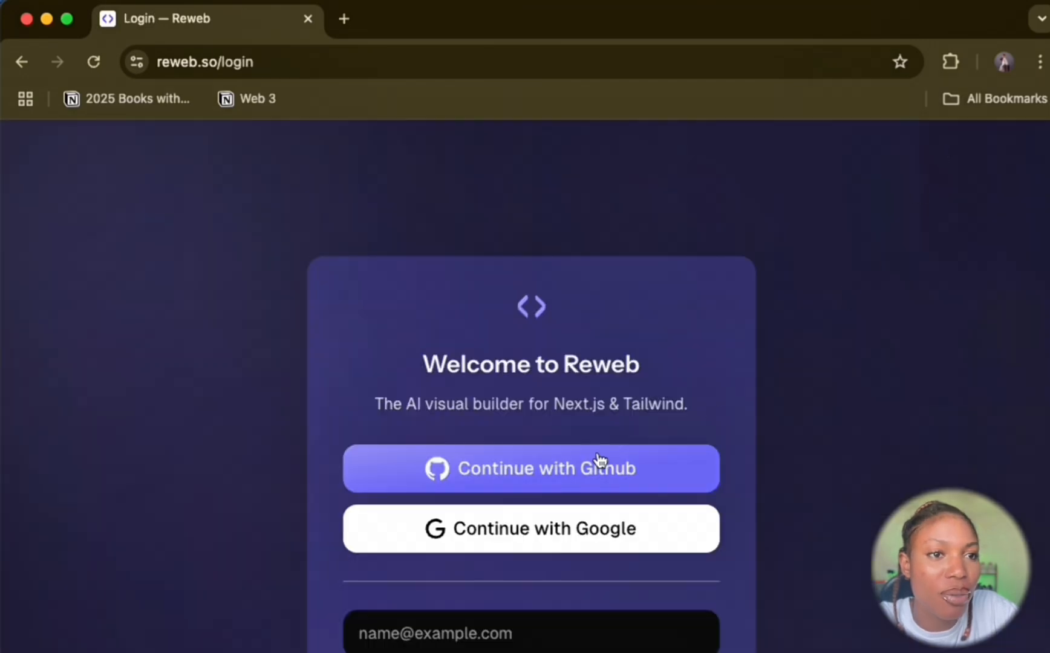
pyautogui.click(516, 540)
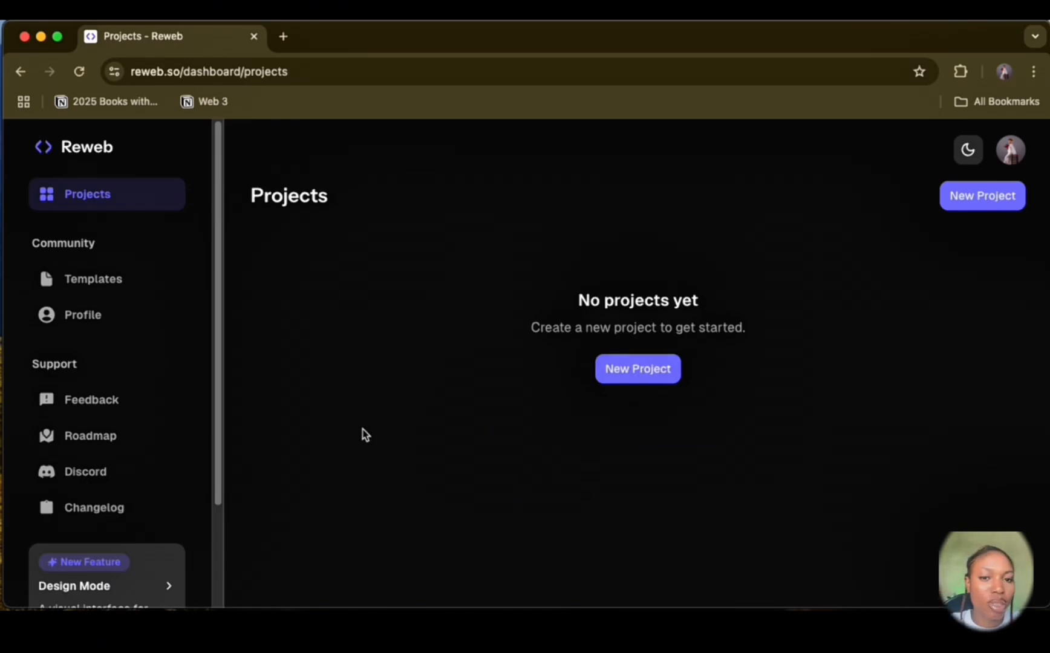
pyautogui.click(629, 385)
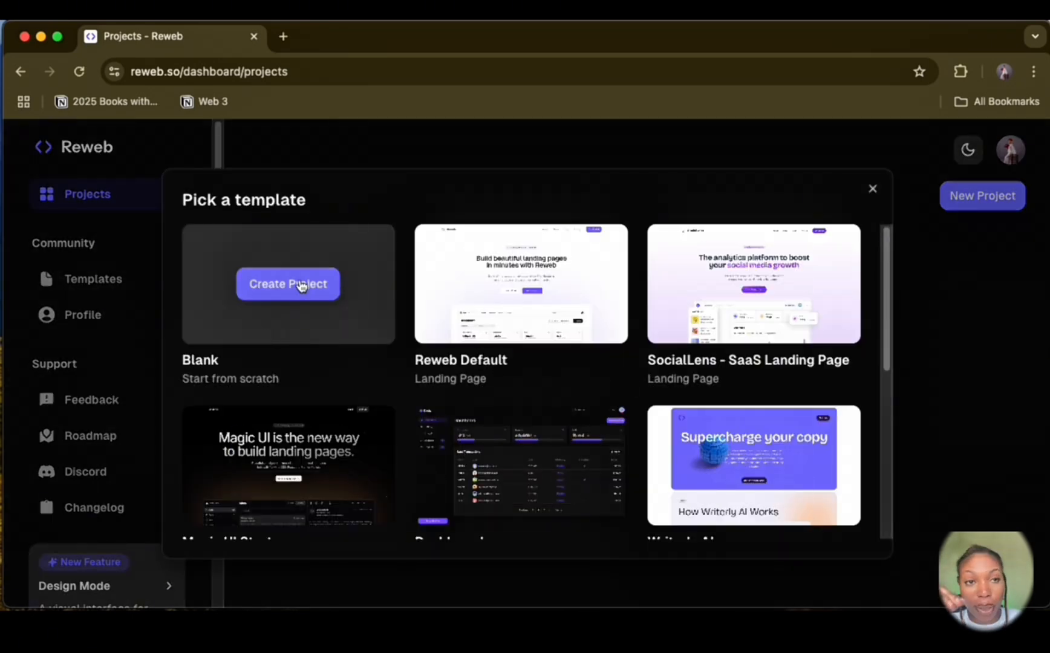
pyautogui.click(301, 286)
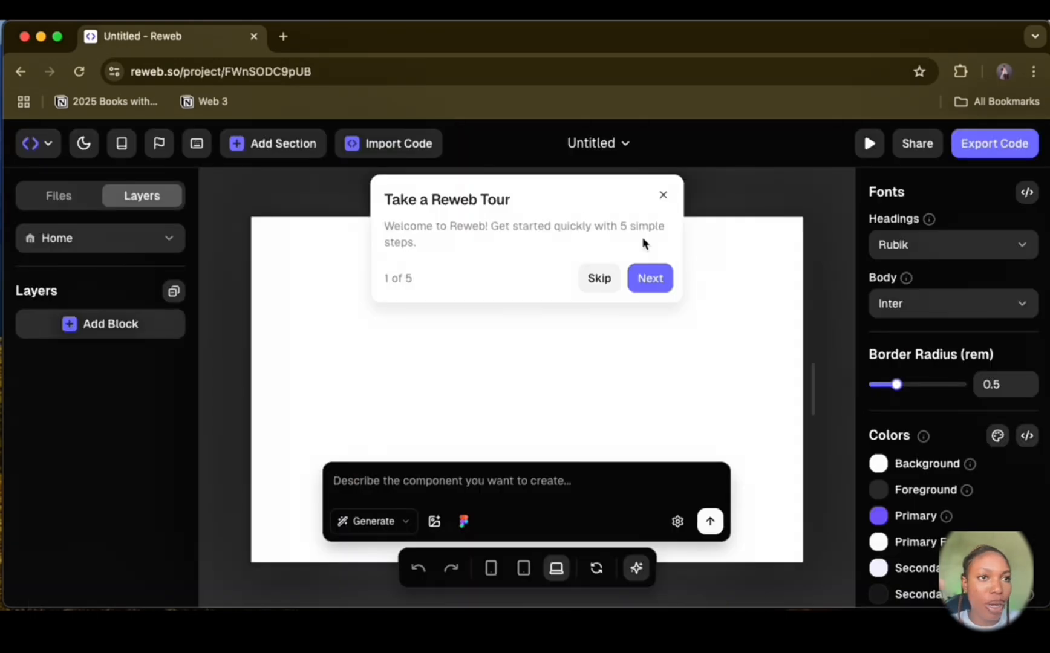
# Step: Go through the Reweb introductory tour from the welcome card to the end and finish it
pyautogui.click(656, 279)
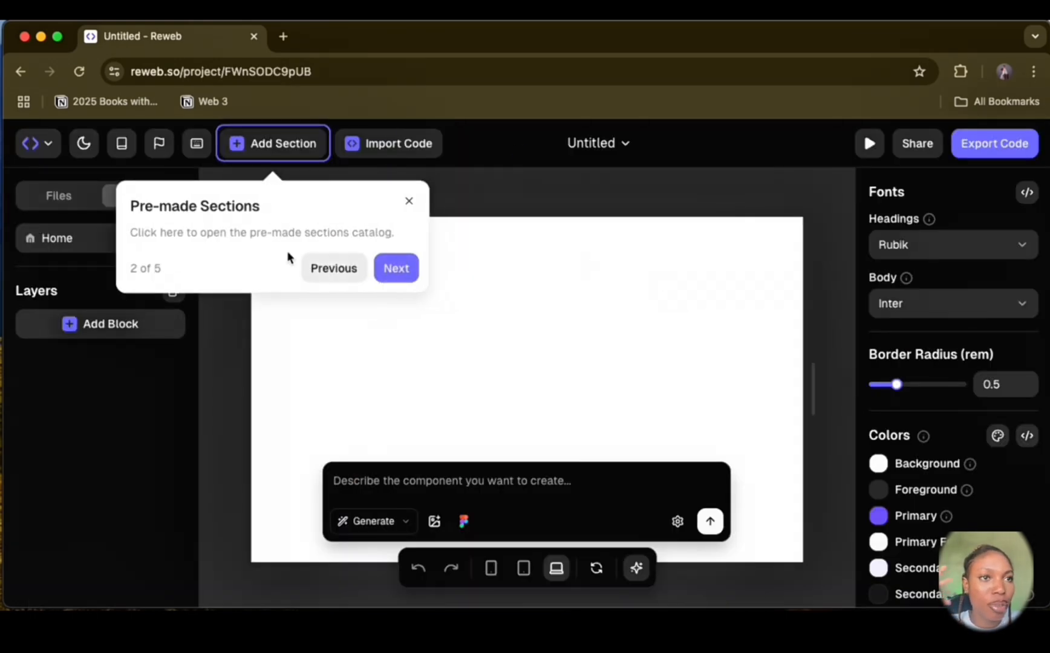
pyautogui.click(397, 270)
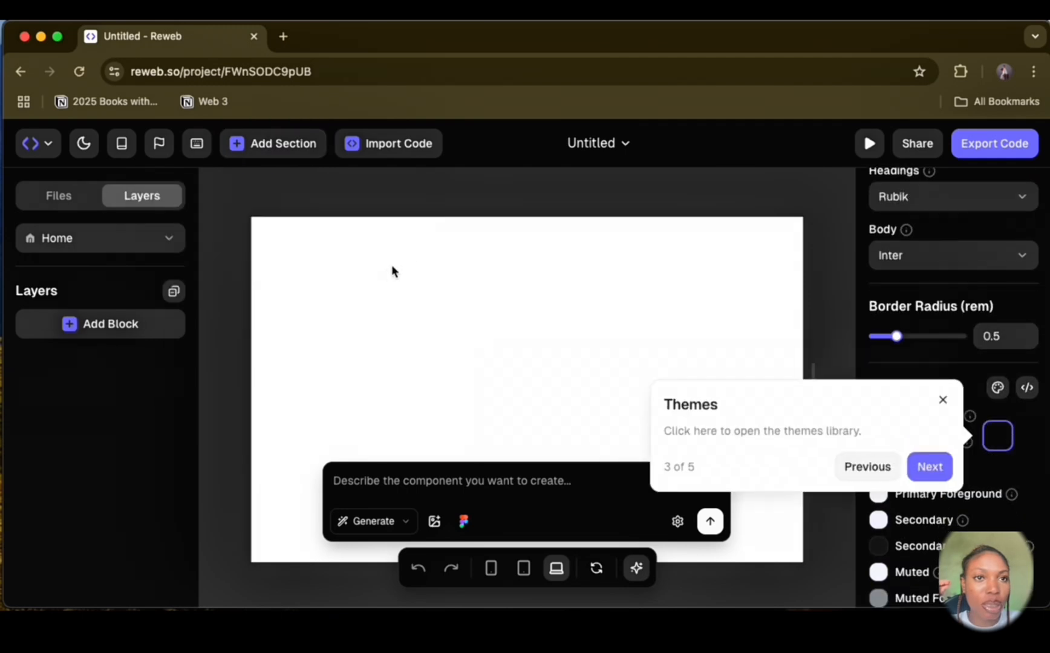
pyautogui.click(929, 467)
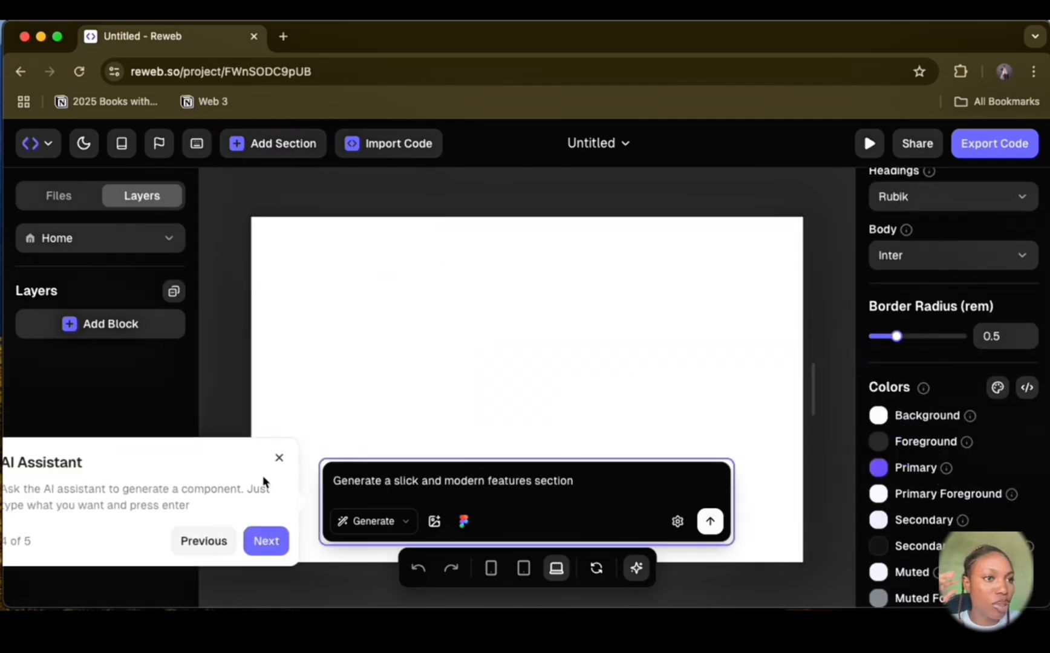
pyautogui.click(283, 540)
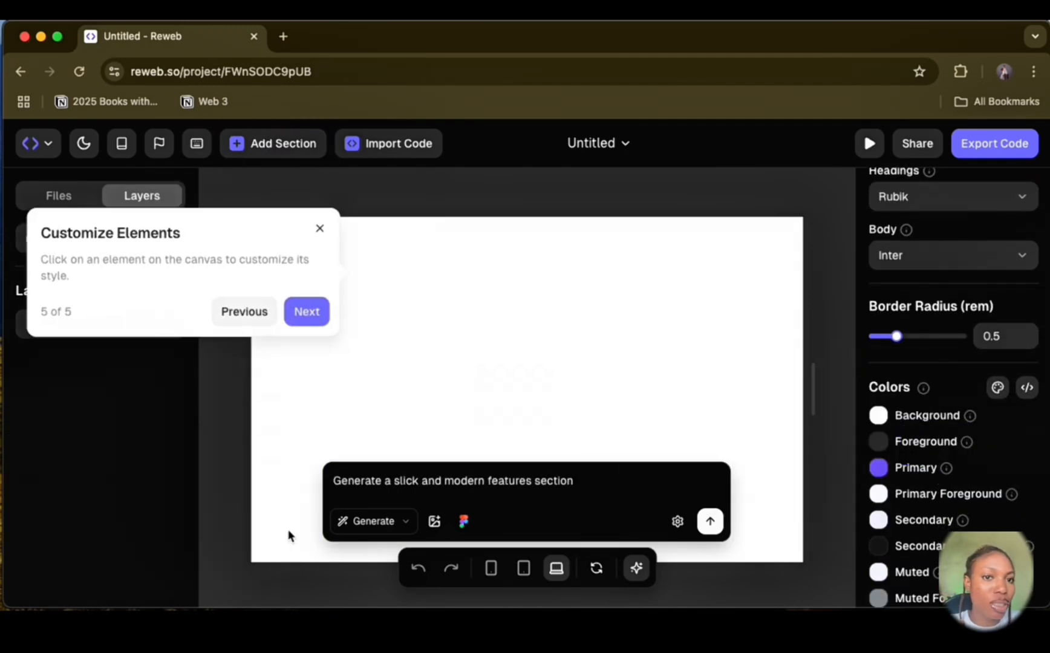
pyautogui.click(309, 312)
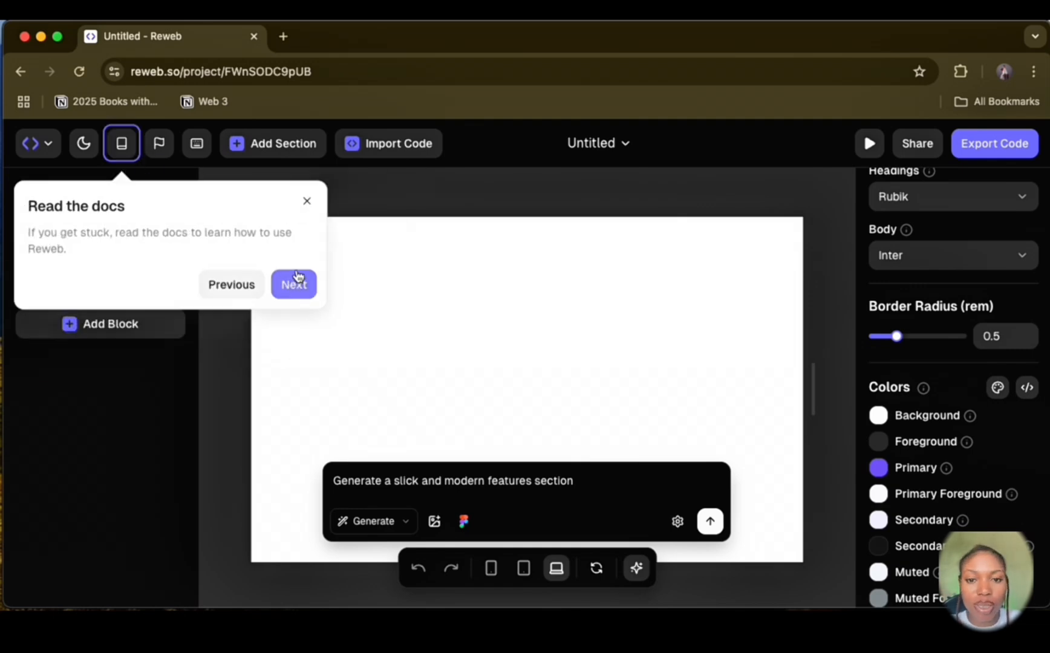
pyautogui.click(297, 282)
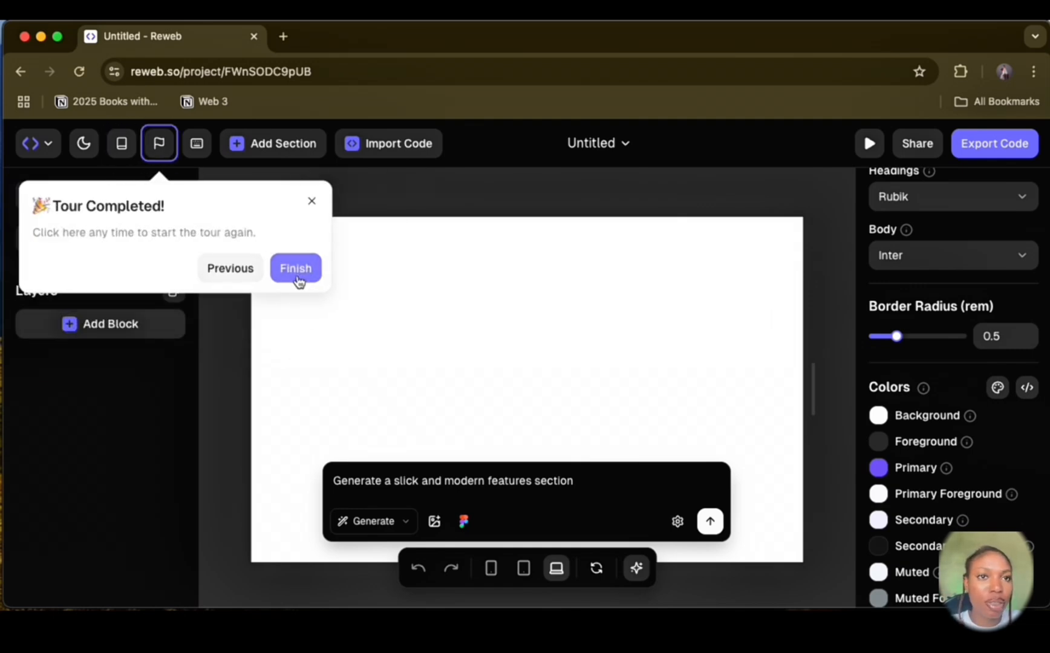
pyautogui.click(297, 281)
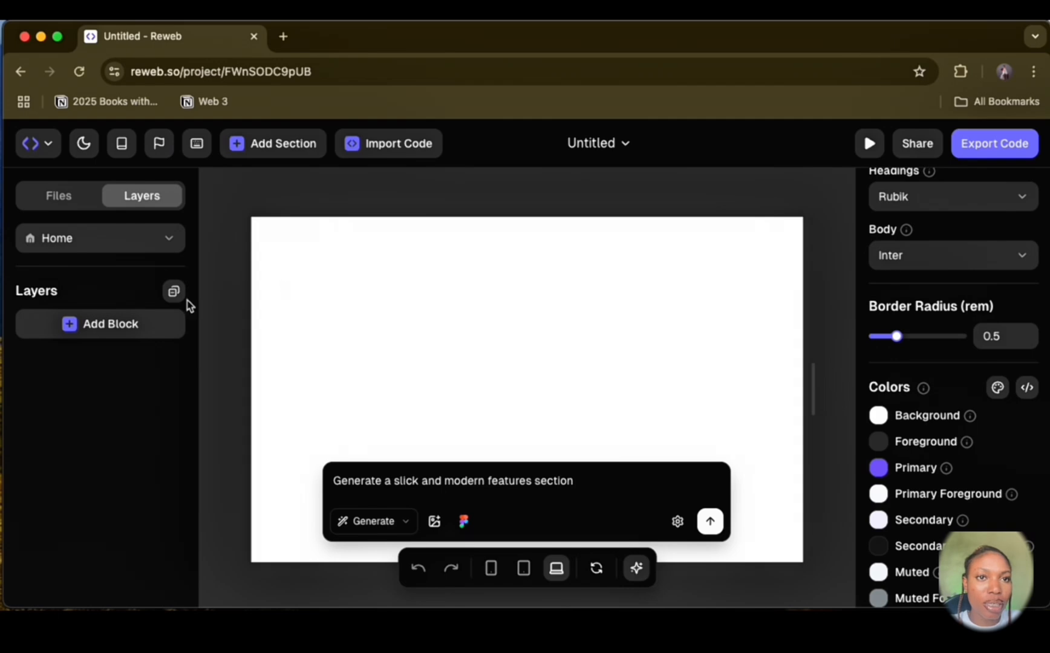
# Step: Add the pre-made Header Centered section from the Reweb Sections catalog to the blank page
pyautogui.click(270, 145)
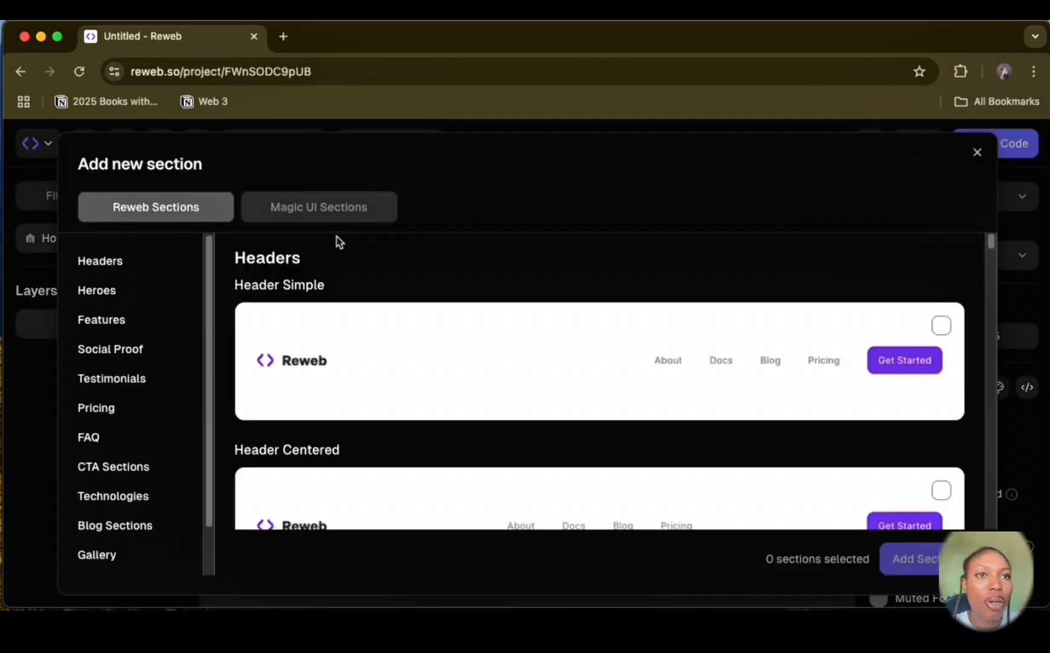
pyautogui.scroll(-2, 786, 435)
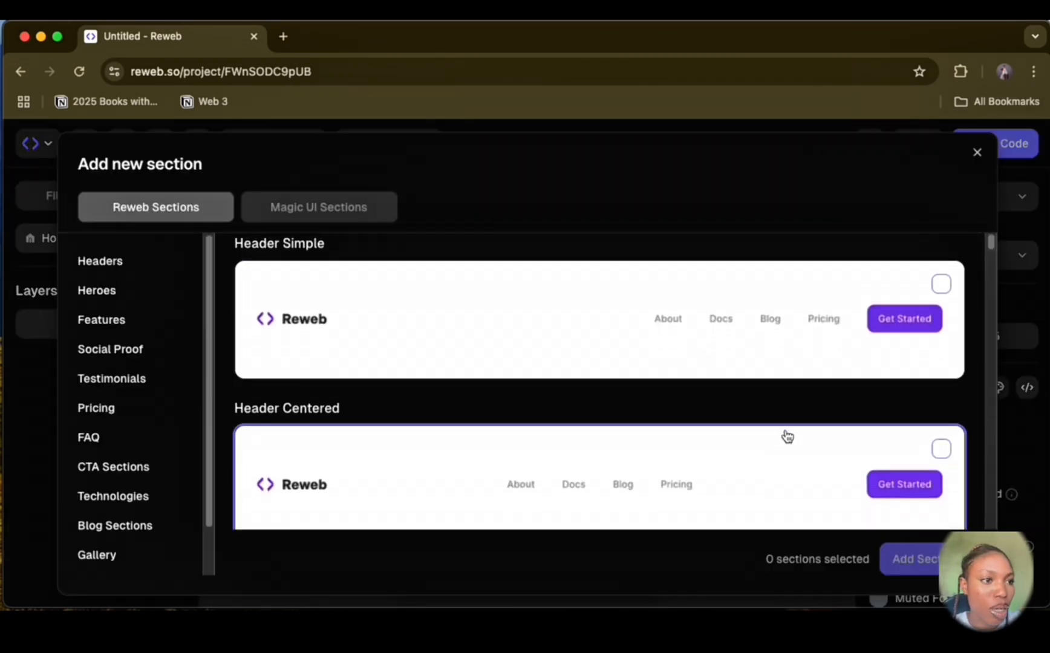
pyautogui.scroll(-3, 632, 497)
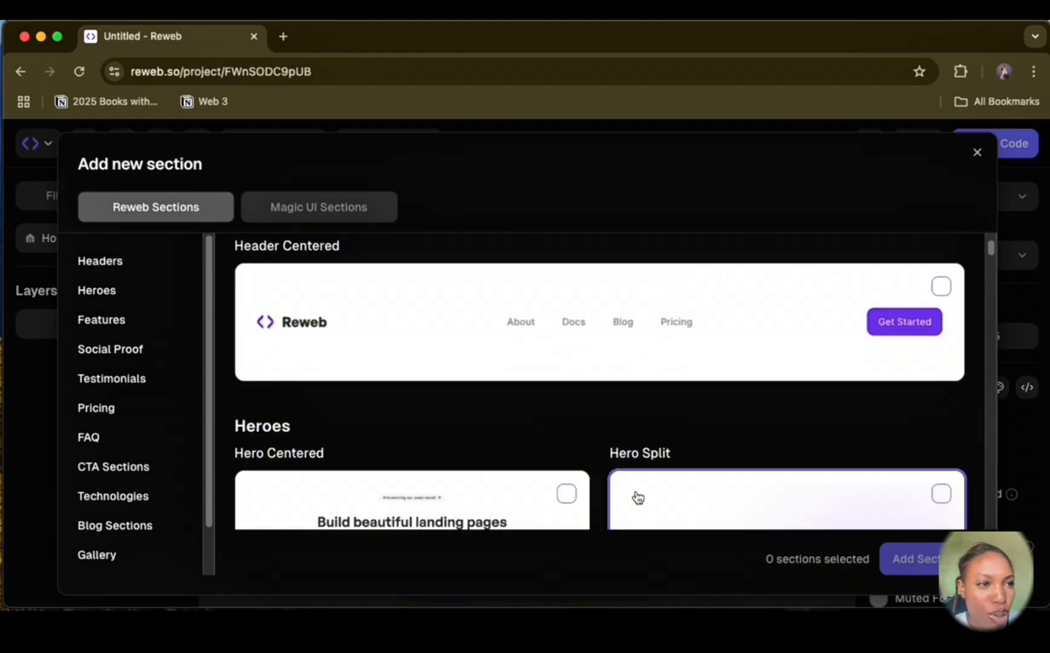
pyautogui.scroll(4, 633, 497)
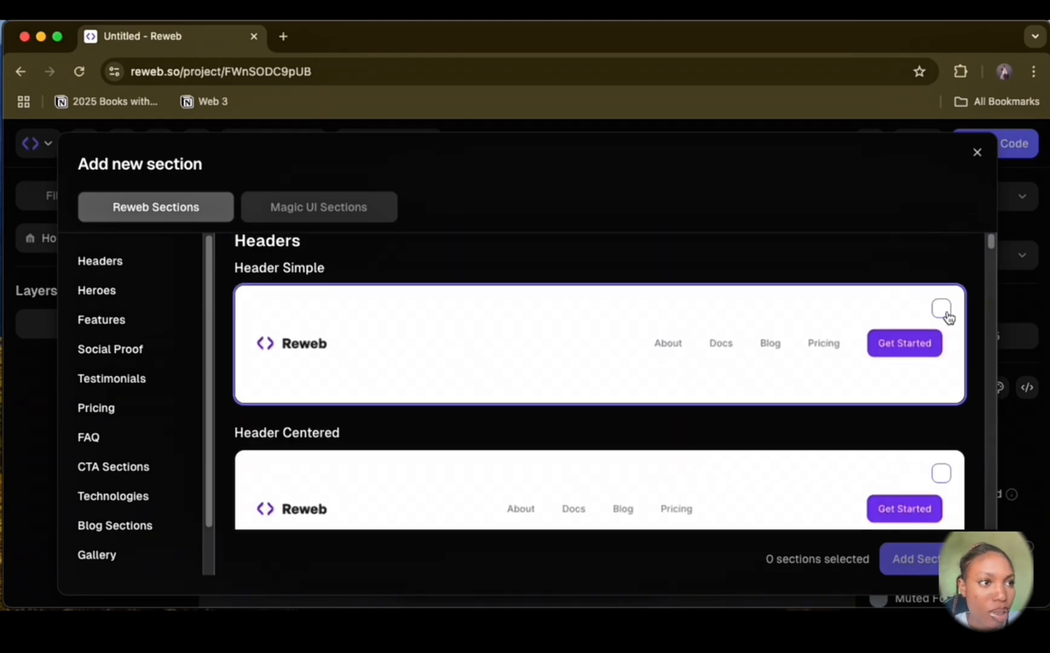
pyautogui.click(941, 310)
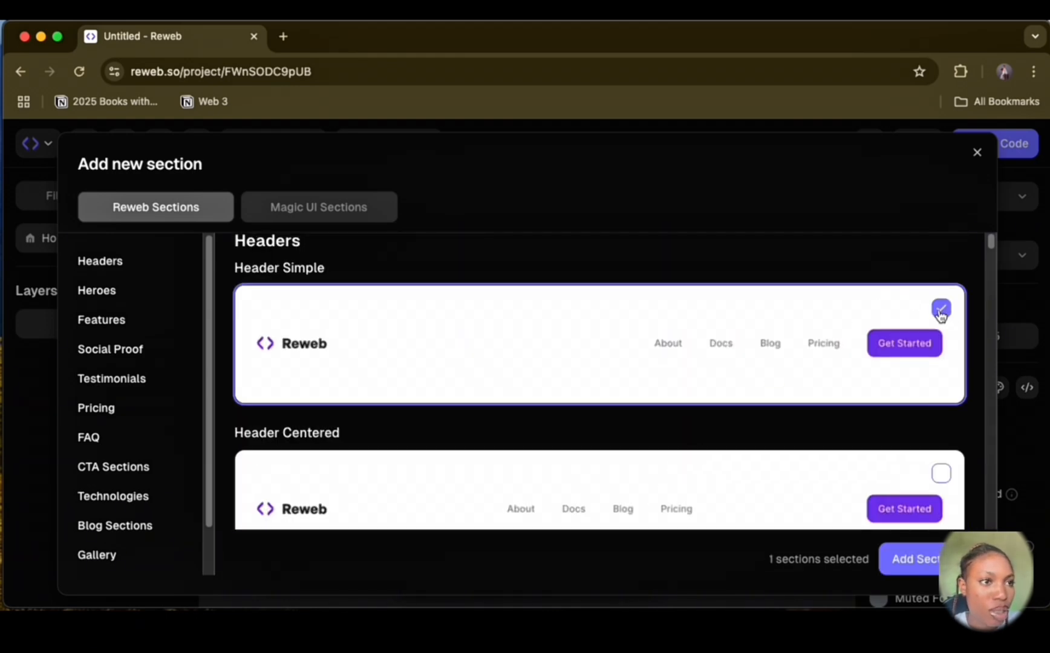
pyautogui.click(941, 310)
pyautogui.click(941, 473)
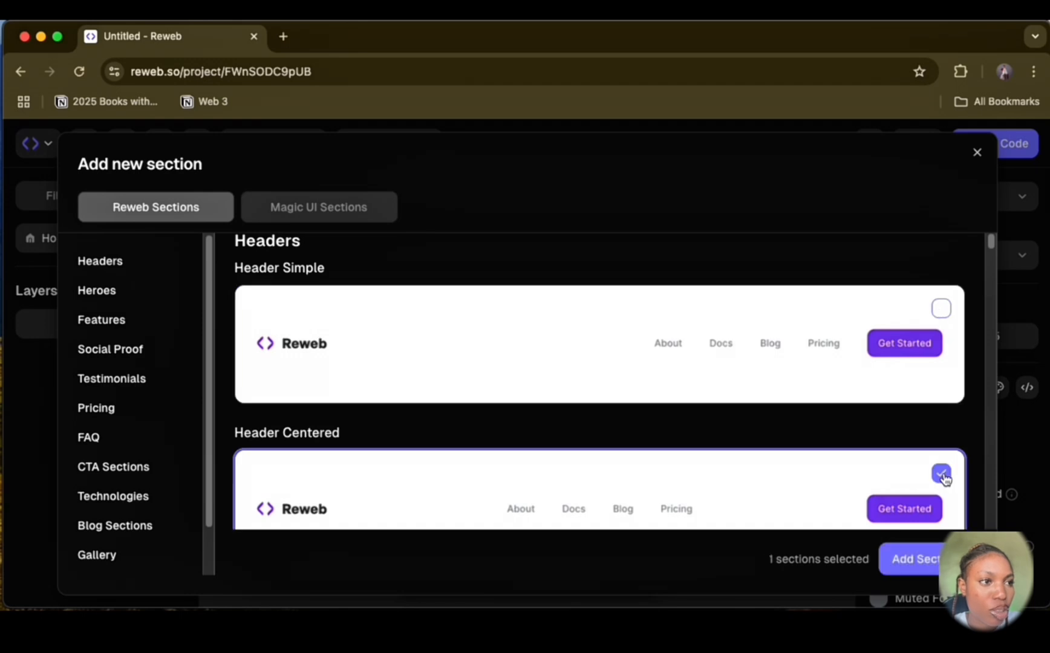
pyautogui.click(929, 557)
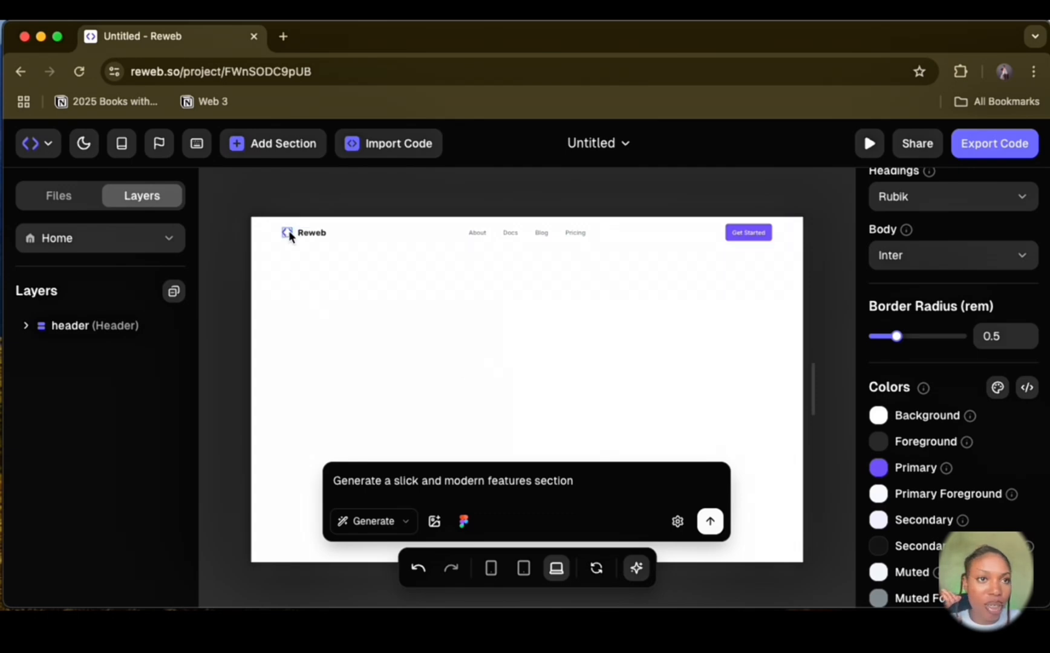
# Step: Change the theme's Primary color to a dark navy purple
pyautogui.click(879, 469)
pyautogui.moveTo(922, 422)
pyautogui.mouseDown()
pyautogui.moveTo(960, 415)
pyautogui.moveTo(928, 411)
pyautogui.mouseUp()
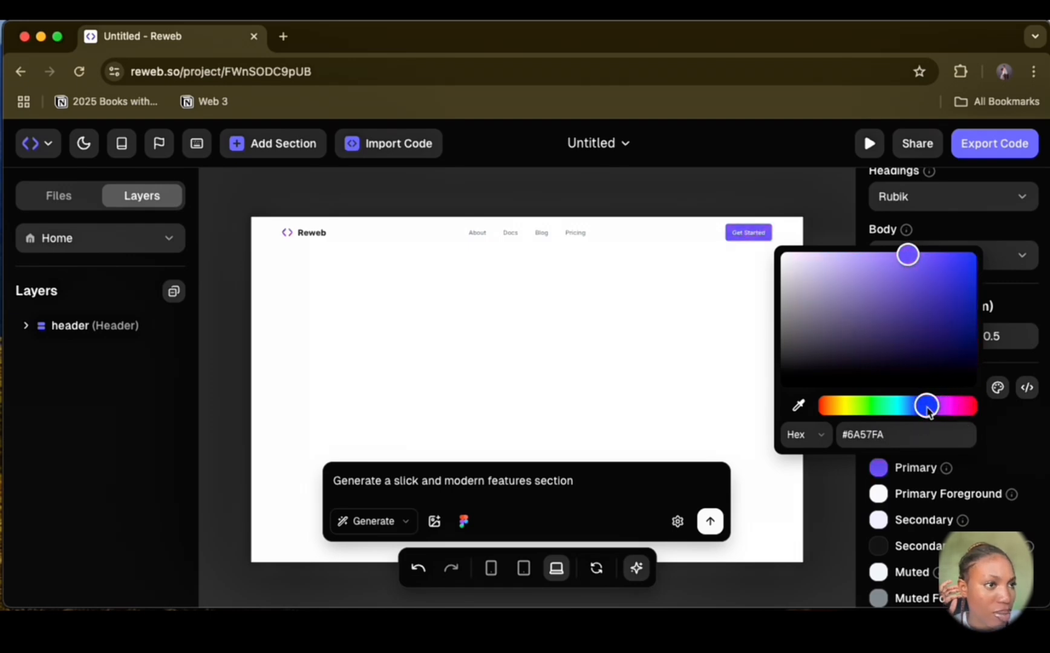
pyautogui.moveTo(907, 266); pyautogui.dragTo(895, 341)
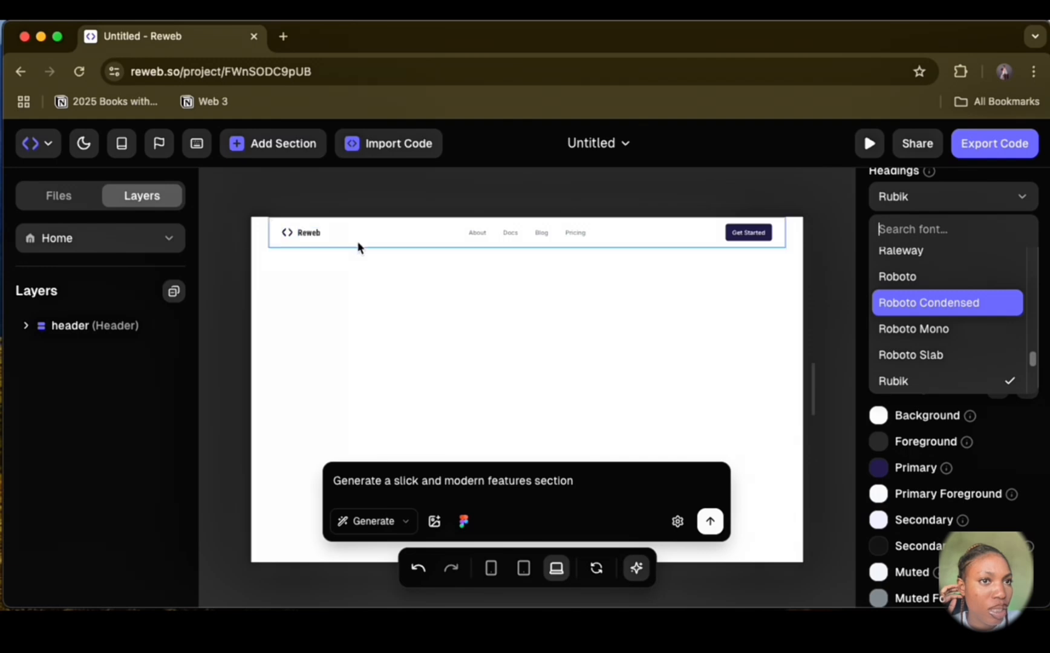
# Step: Set the theme's Headings font to Ubuntu and the Body font to Bricolage Grotesque
pyautogui.scroll(-5, 959, 345)
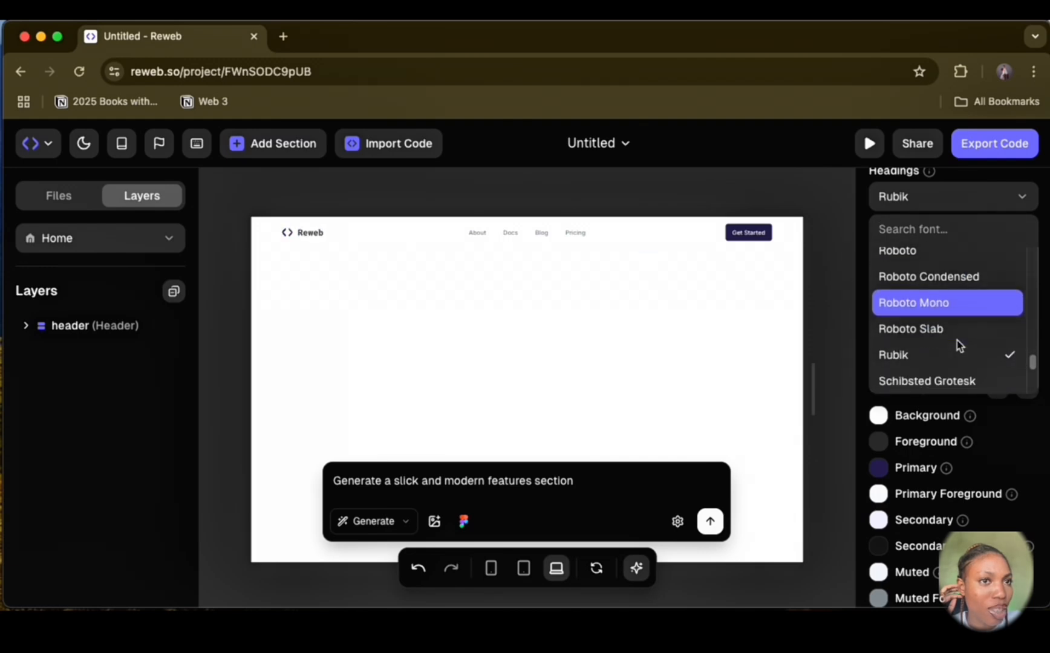
pyautogui.scroll(-2, 967, 319)
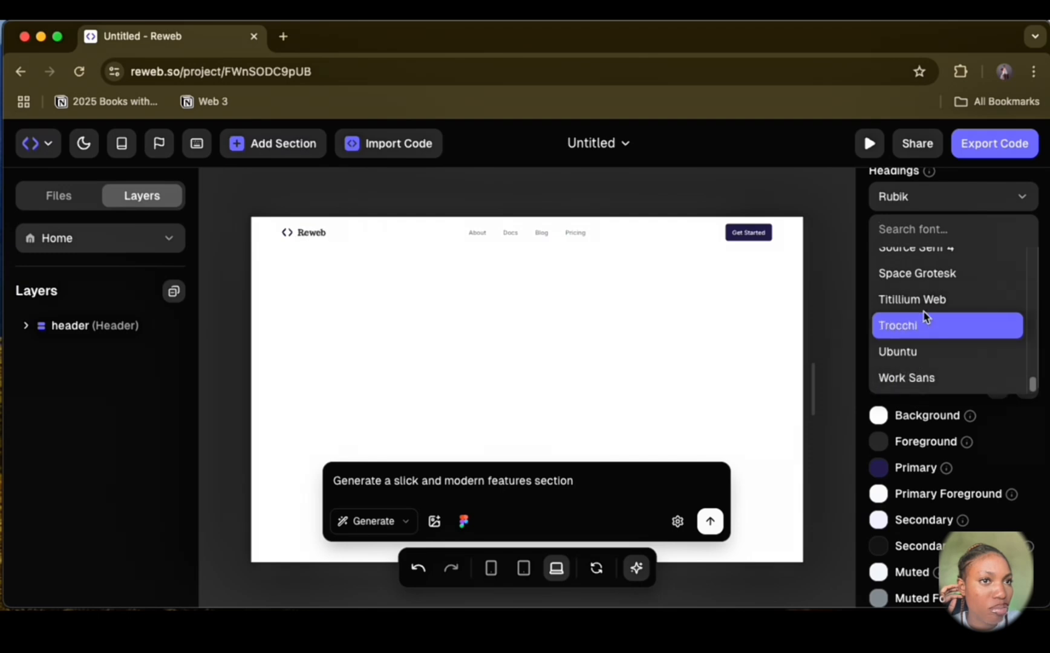
pyautogui.click(915, 352)
pyautogui.click(982, 255)
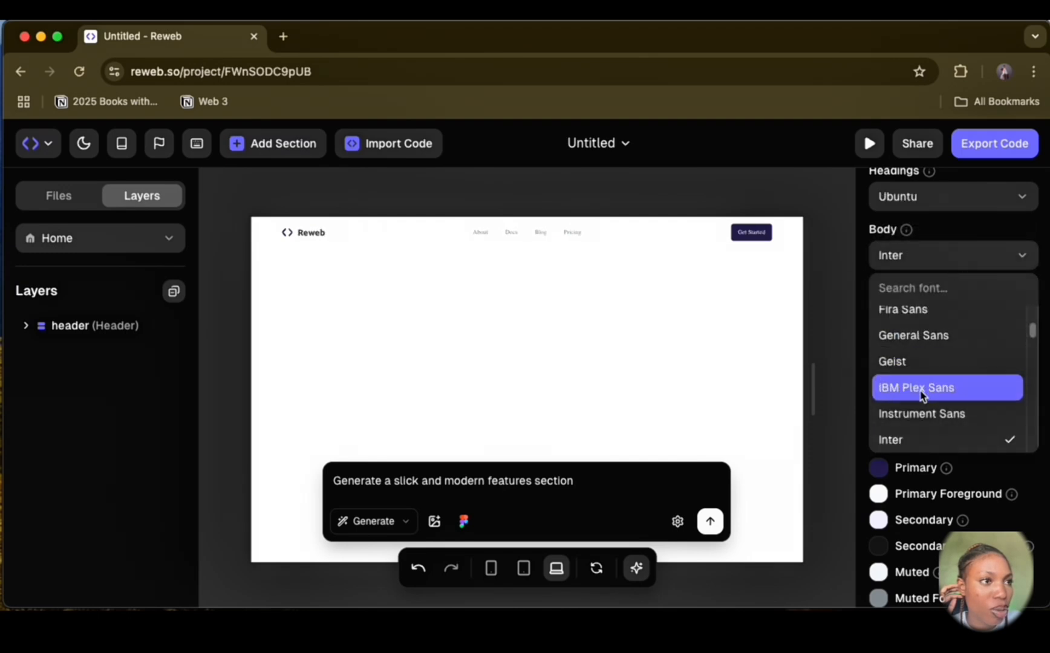
pyautogui.scroll(5, 926, 393)
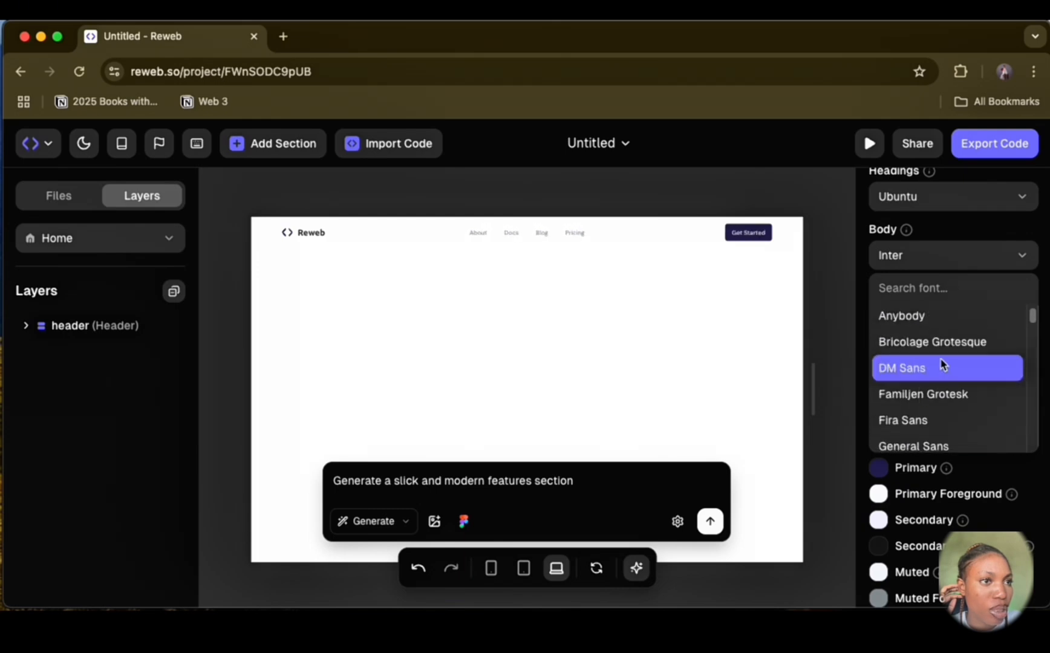
pyautogui.click(937, 341)
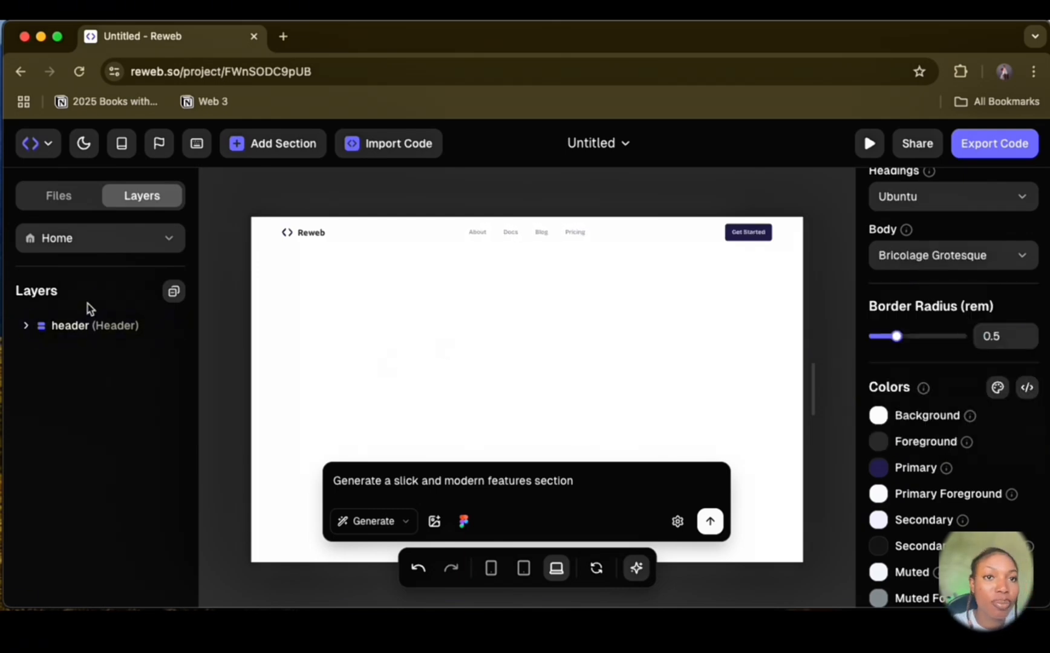
# Step: Replace the Reweb brand text in the header with ShopGrill
pyautogui.click(313, 232)
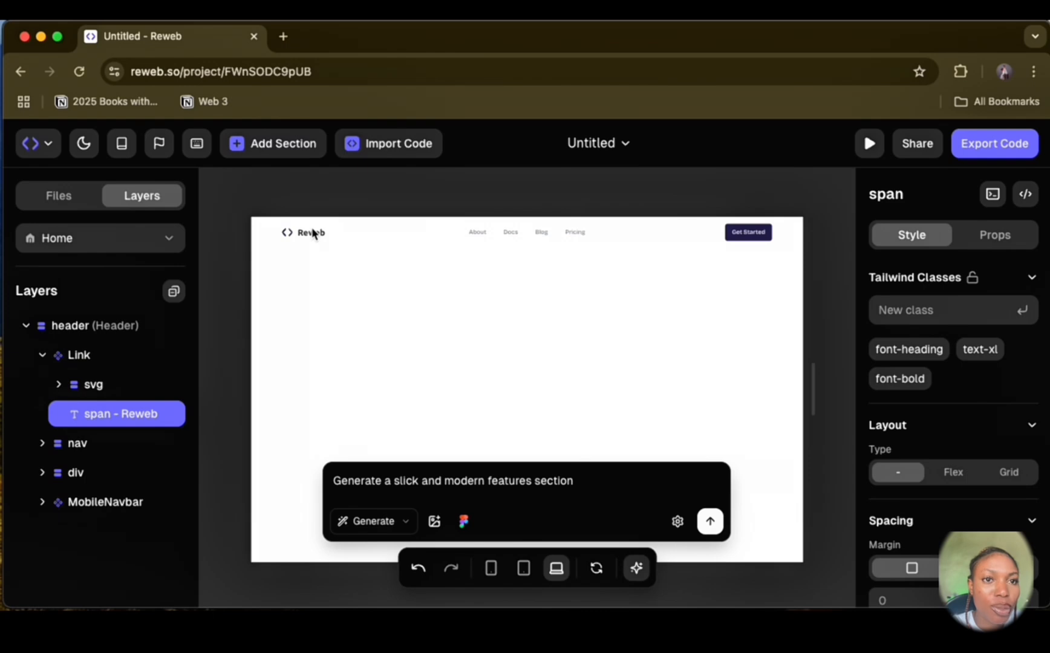
pyautogui.doubleClick(312, 234)
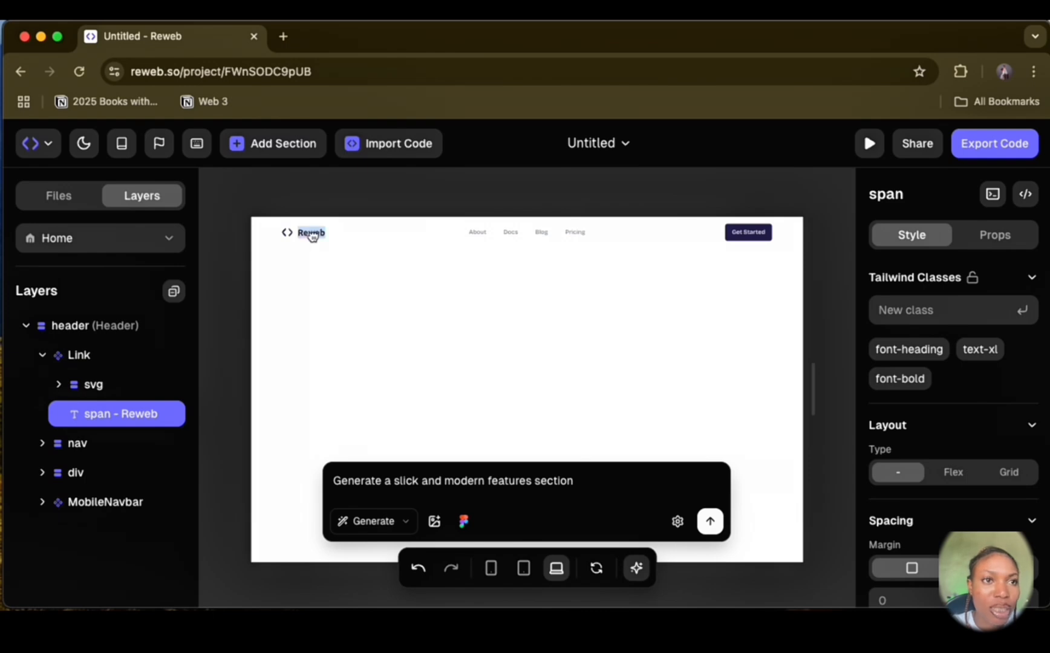
pyautogui.write('Shop')
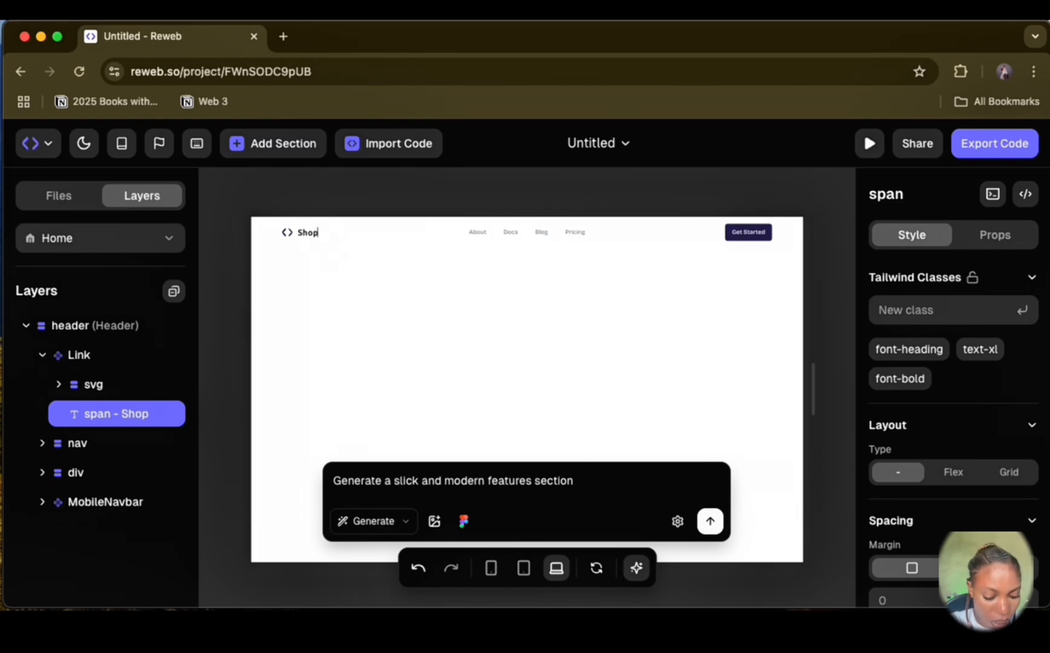
pyautogui.write('Grill')
# Step: Delete the svg logo icon from the Link in the header
pyautogui.click(107, 388)
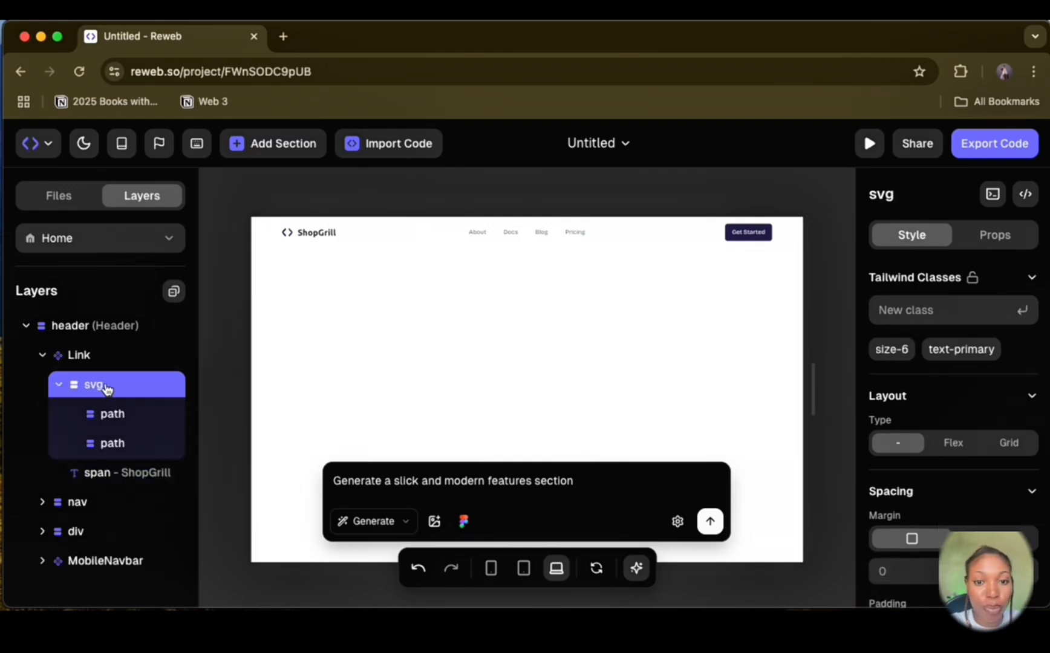
pyautogui.rightClick(107, 388)
pyautogui.click(209, 391)
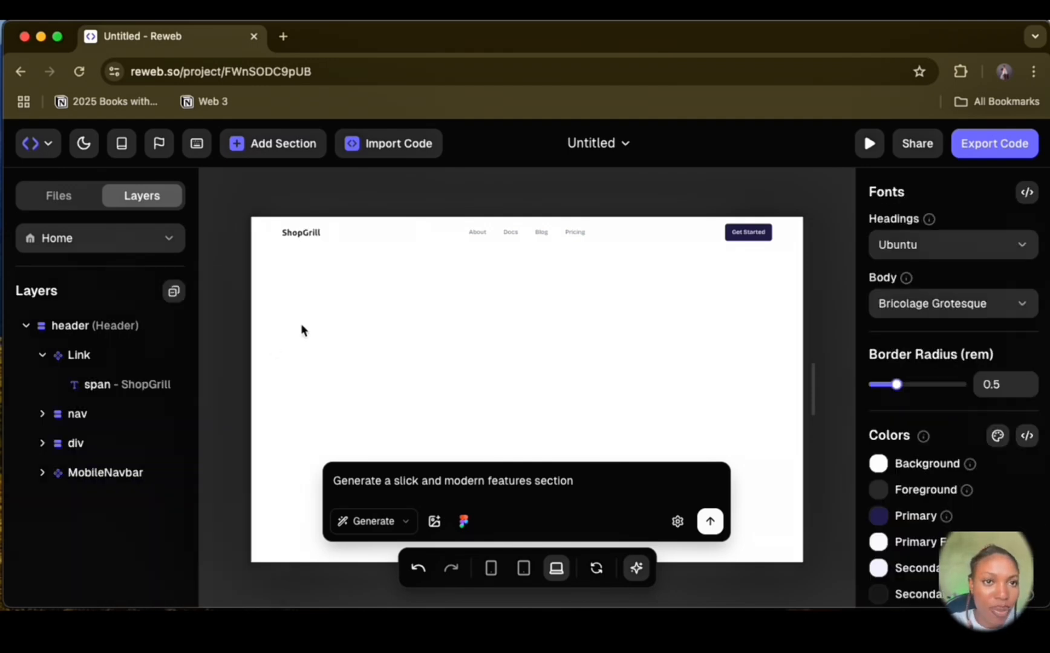
pyautogui.doubleClick(511, 235)
pyautogui.click(527, 316)
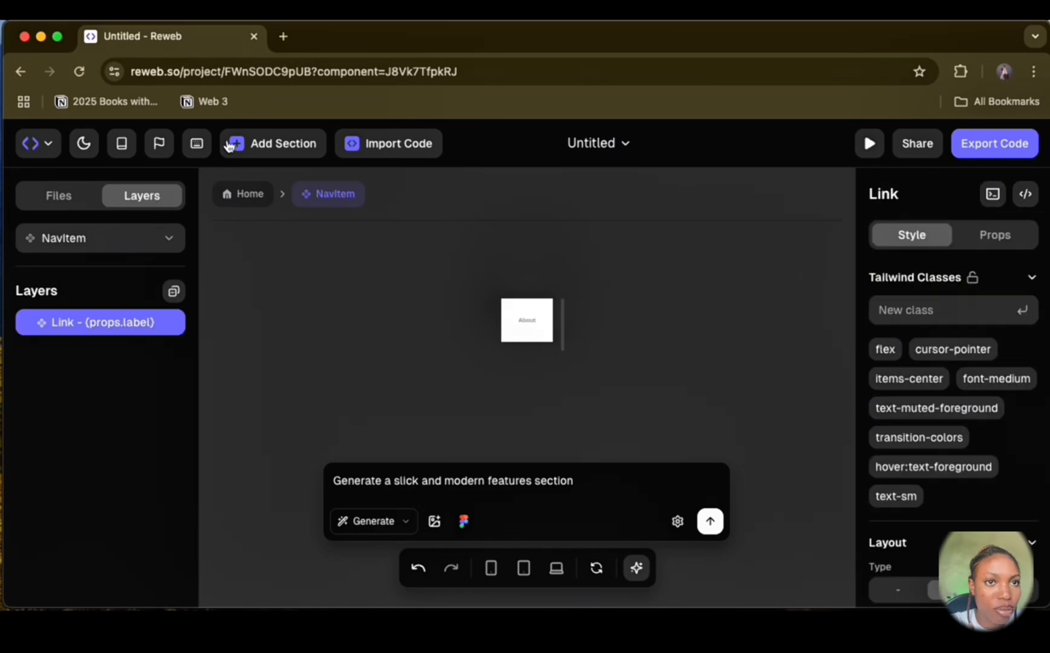
pyautogui.click(240, 200)
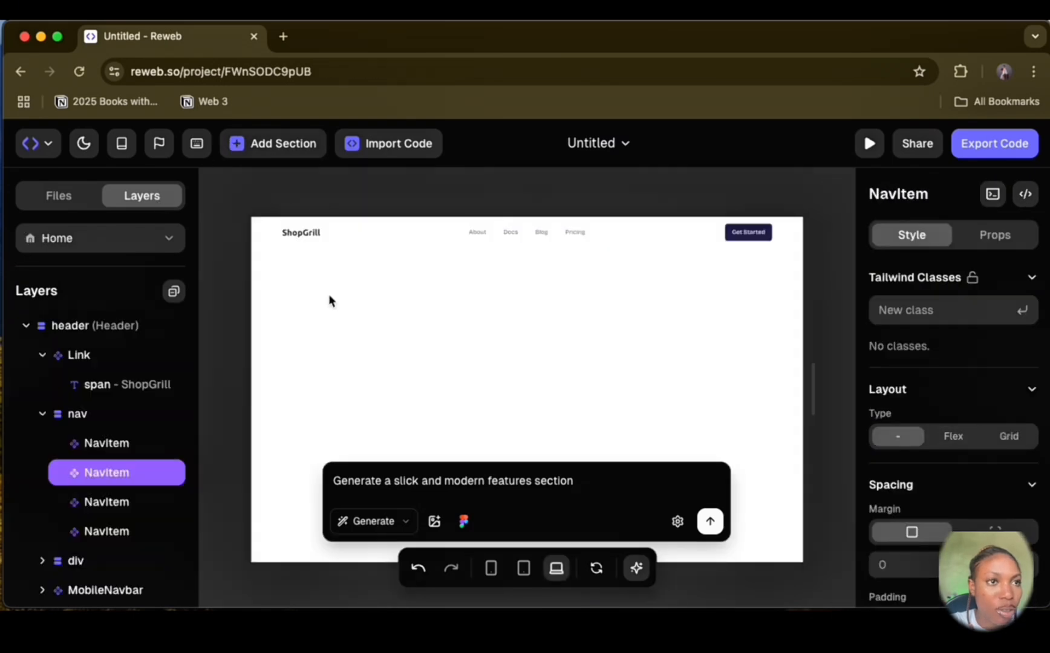
# Step: In the header nav's code, change the Docs item to label "Menu" with href "/menu"
pyautogui.scroll(-1, 139, 415)
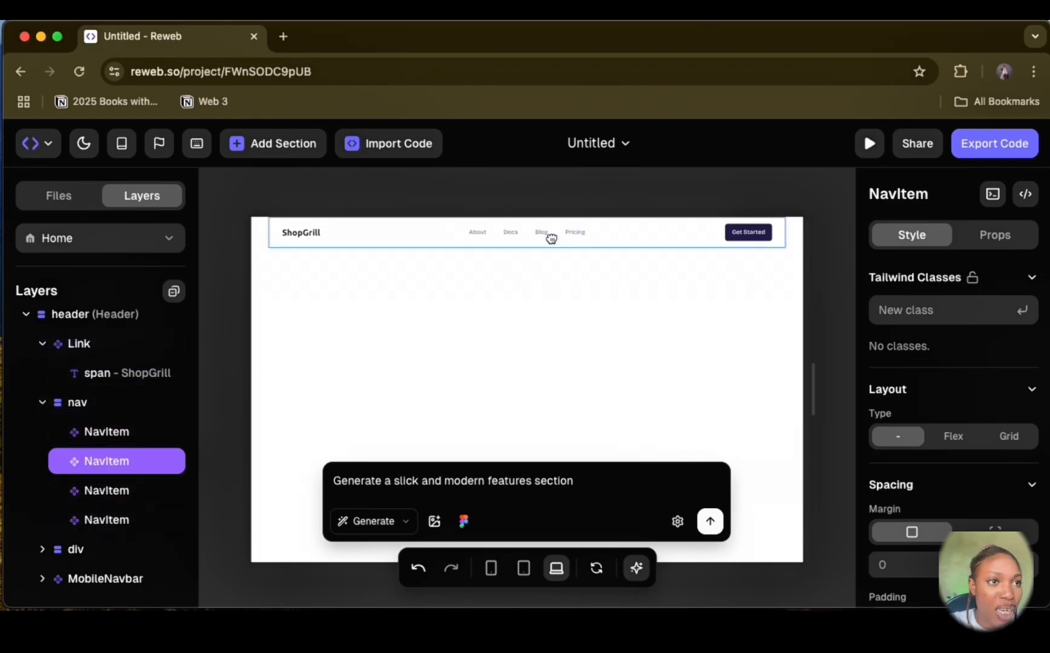
pyautogui.rightClick(61, 403)
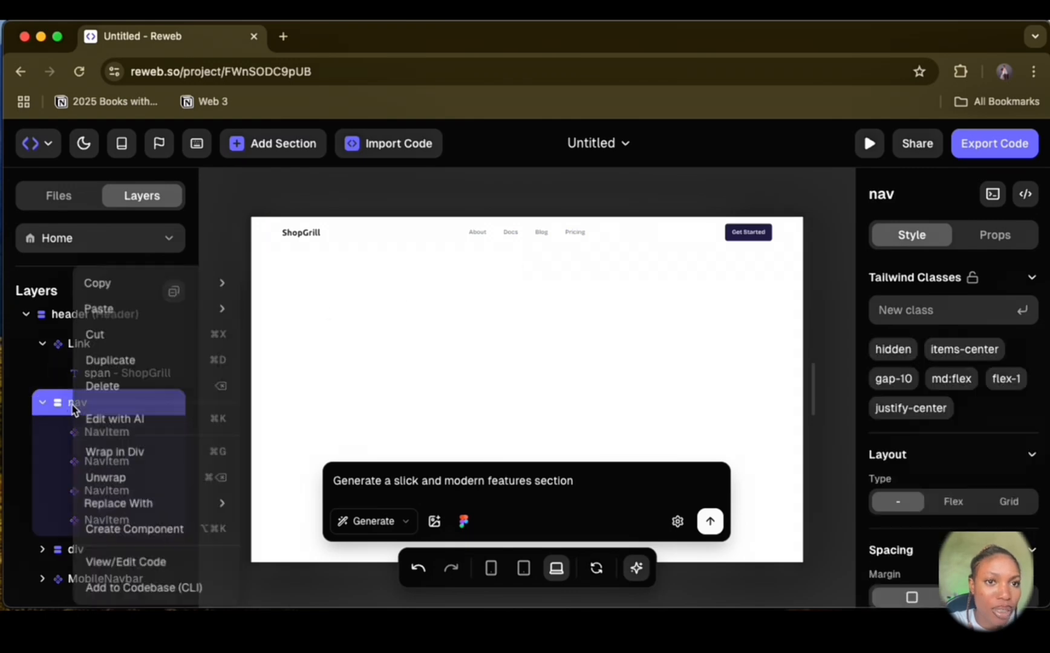
pyautogui.click(177, 560)
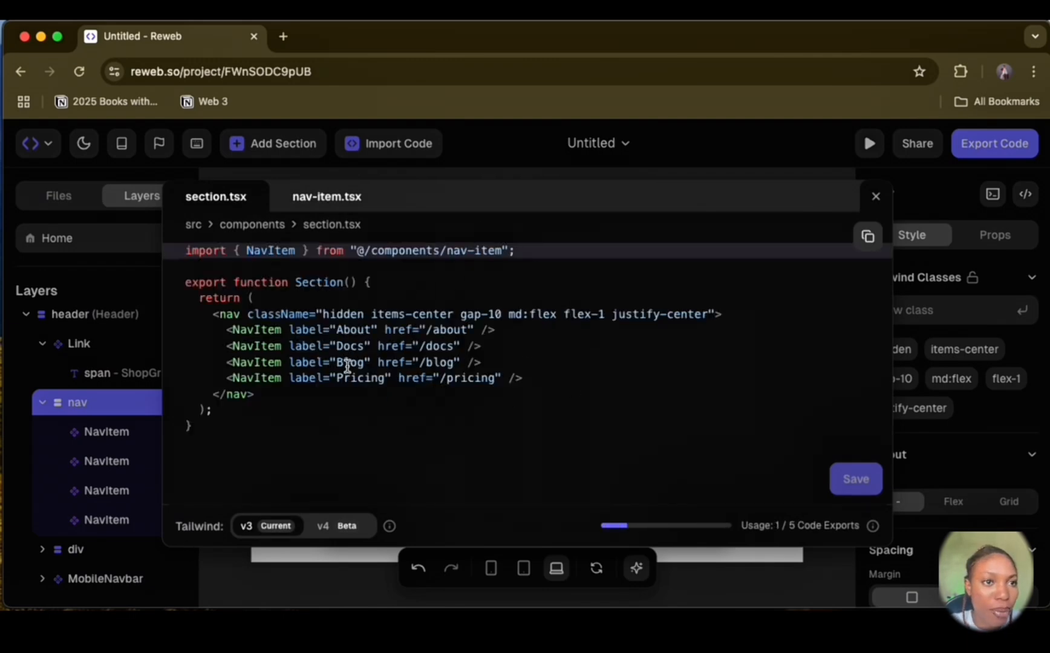
pyautogui.doubleClick(354, 344)
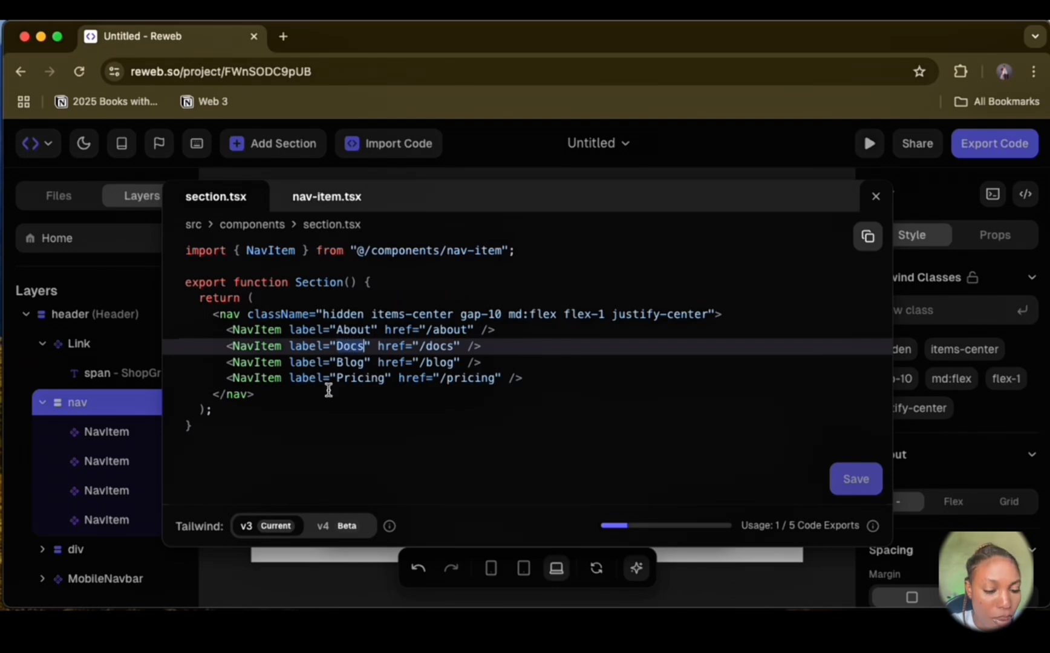
pyautogui.write('Menu')
pyautogui.doubleClick(440, 346)
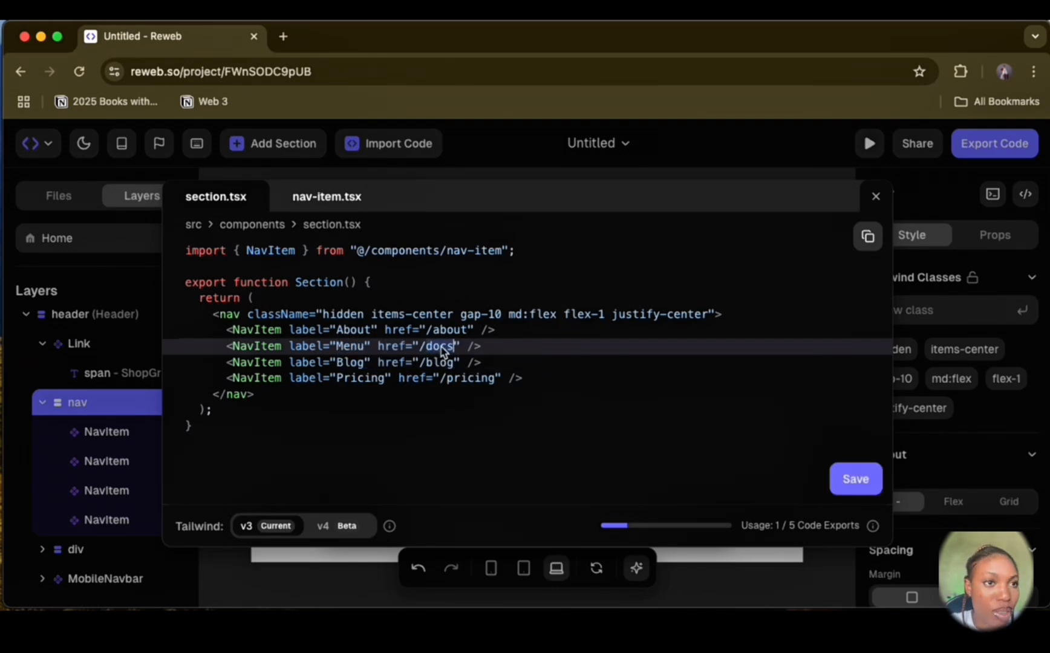
pyautogui.press('BackSpace')
pyautogui.write('menu')
# Step: Change the Pricing nav item's label to "FAQs" in the code and save the edits
pyautogui.doubleClick(351, 362)
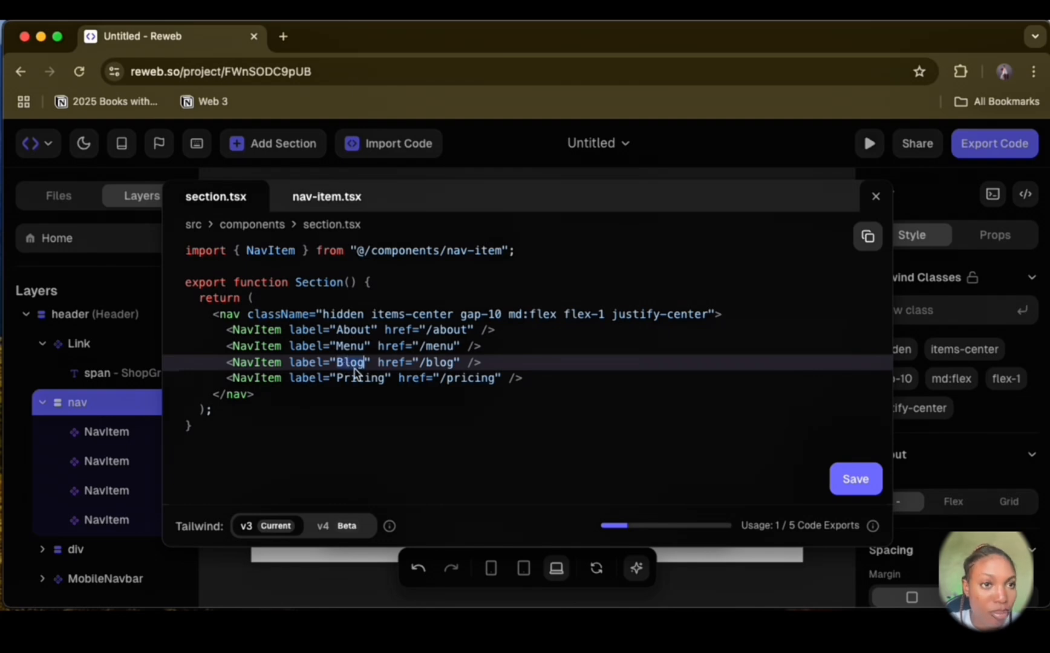
pyautogui.doubleClick(362, 379)
pyautogui.write('FAQs')
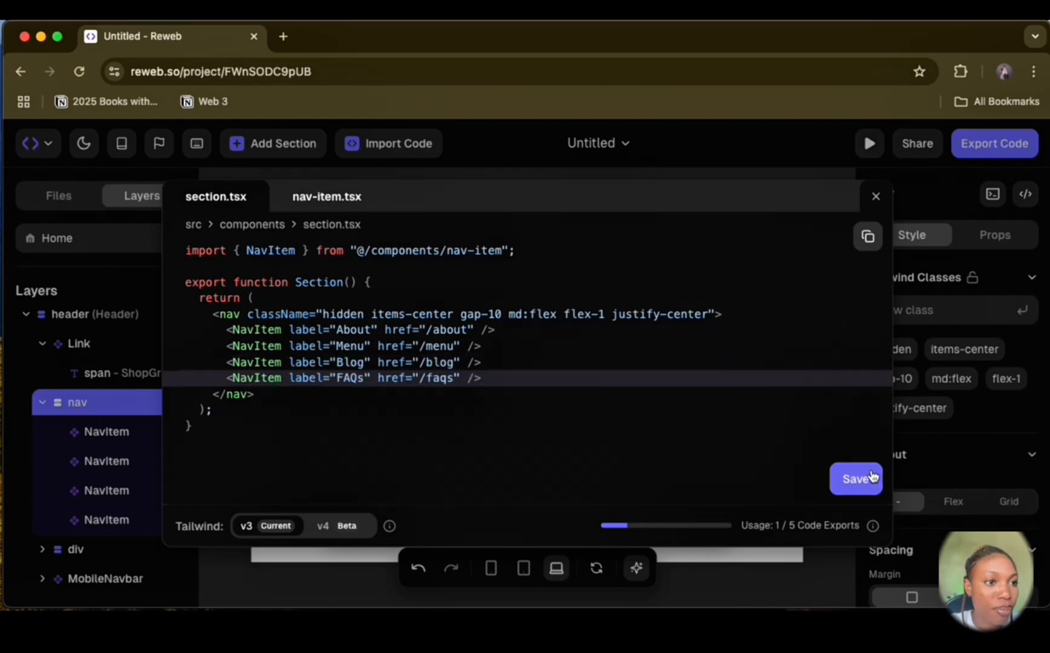
pyautogui.click(869, 475)
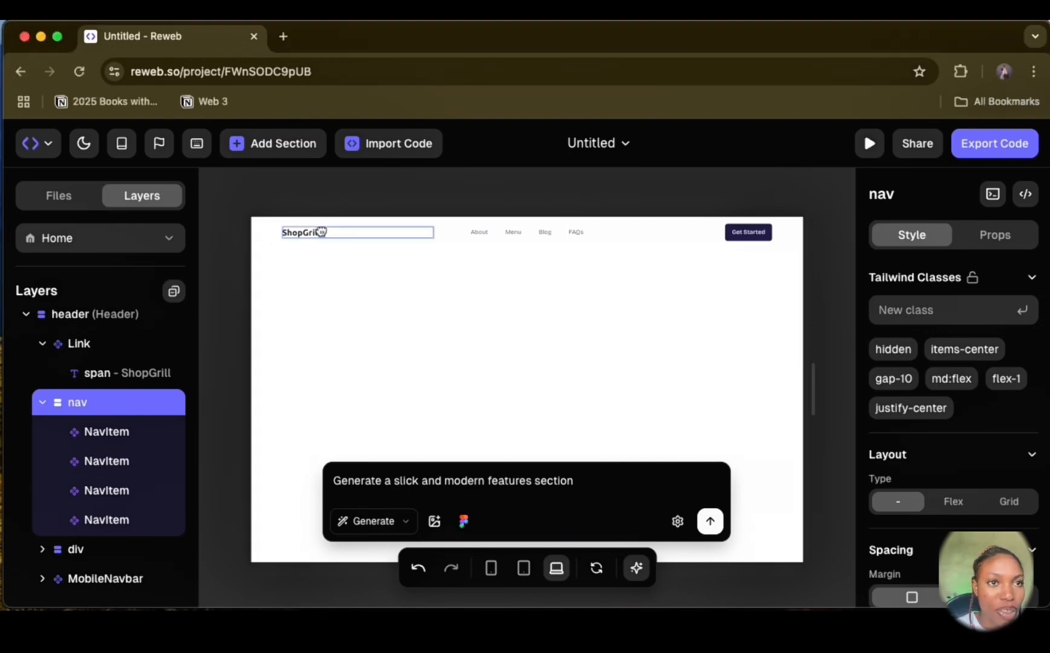
# Step: Insert an Image block inside the header's Link, above the ShopGrill text layer
pyautogui.click(300, 232)
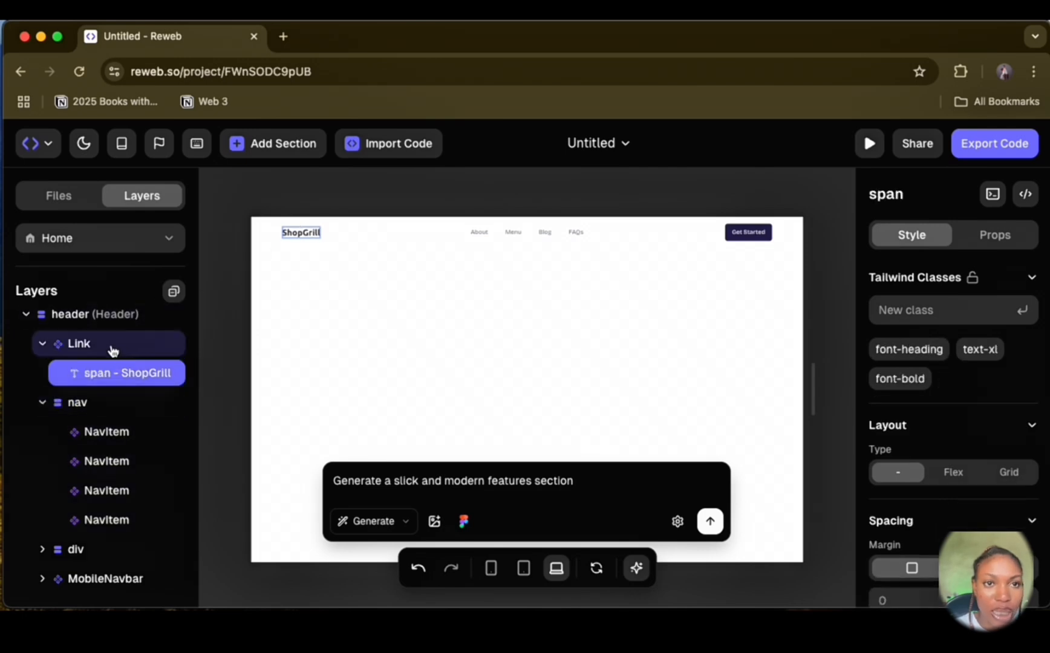
pyautogui.click(88, 349)
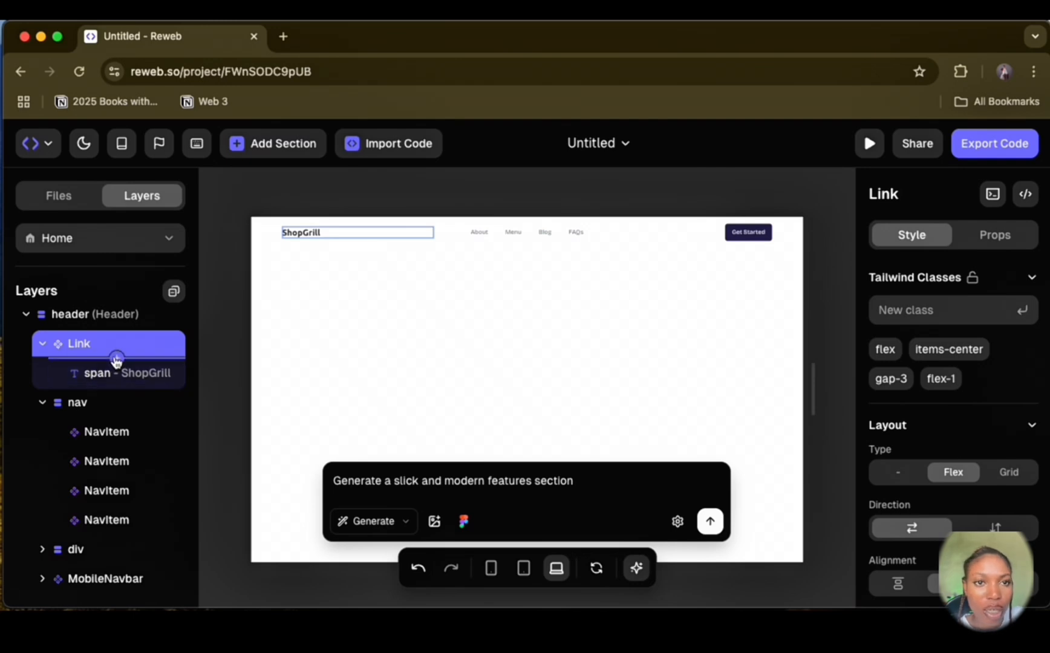
pyautogui.click(117, 357)
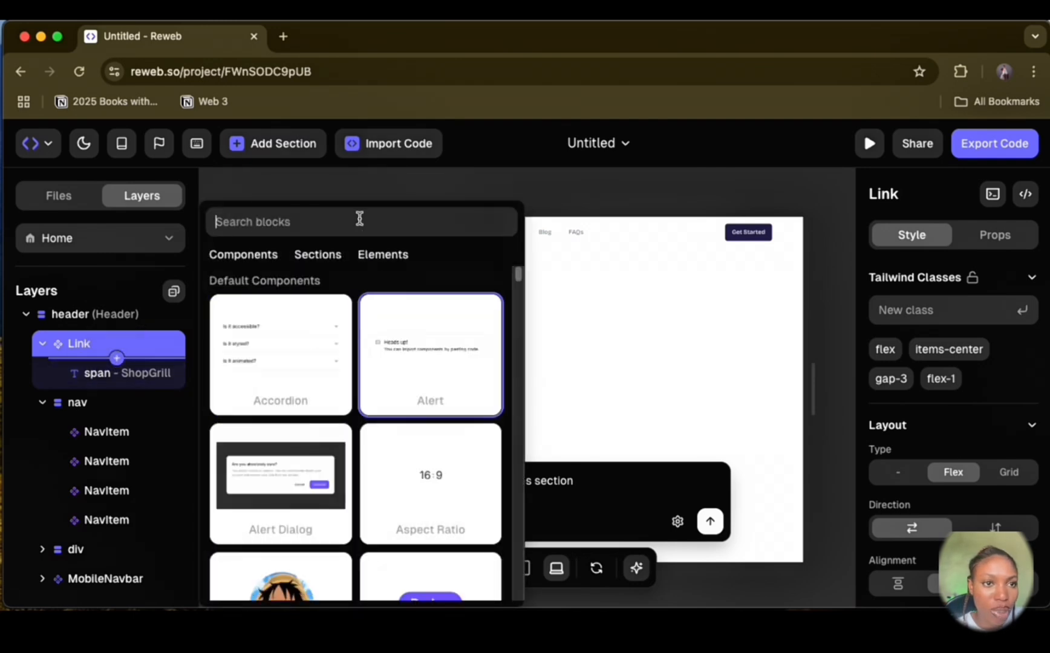
pyautogui.write('ima')
pyautogui.click(299, 381)
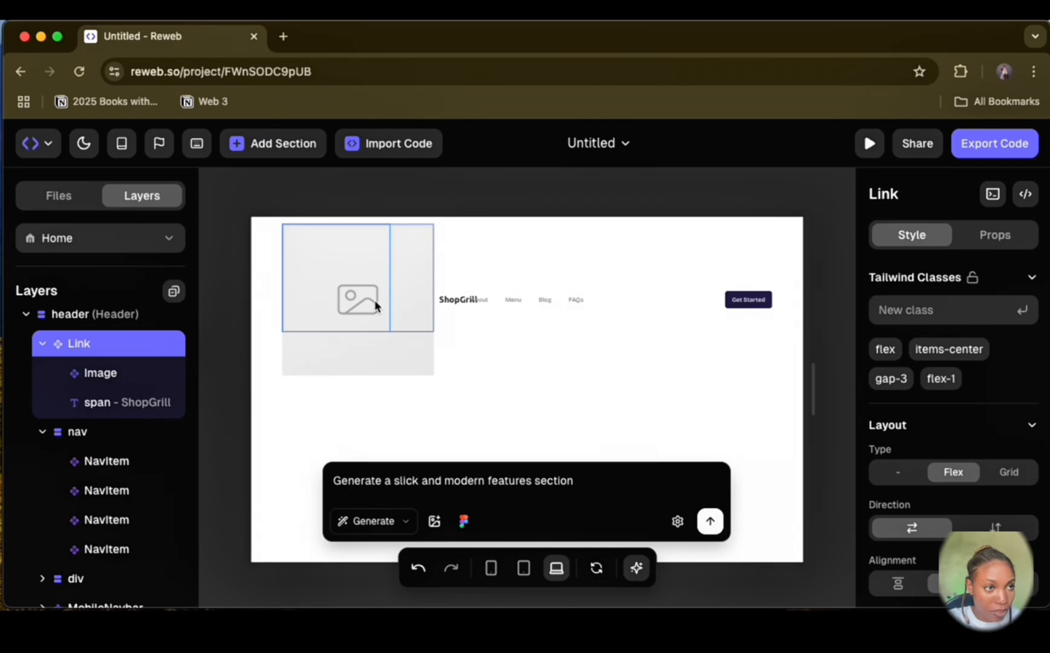
# Step: Set the new image's source to the file "ChatGPT Image Apr 6, 2025, 04_55_10 PM.png" from Downloads
pyautogui.click(387, 334)
pyautogui.click(995, 235)
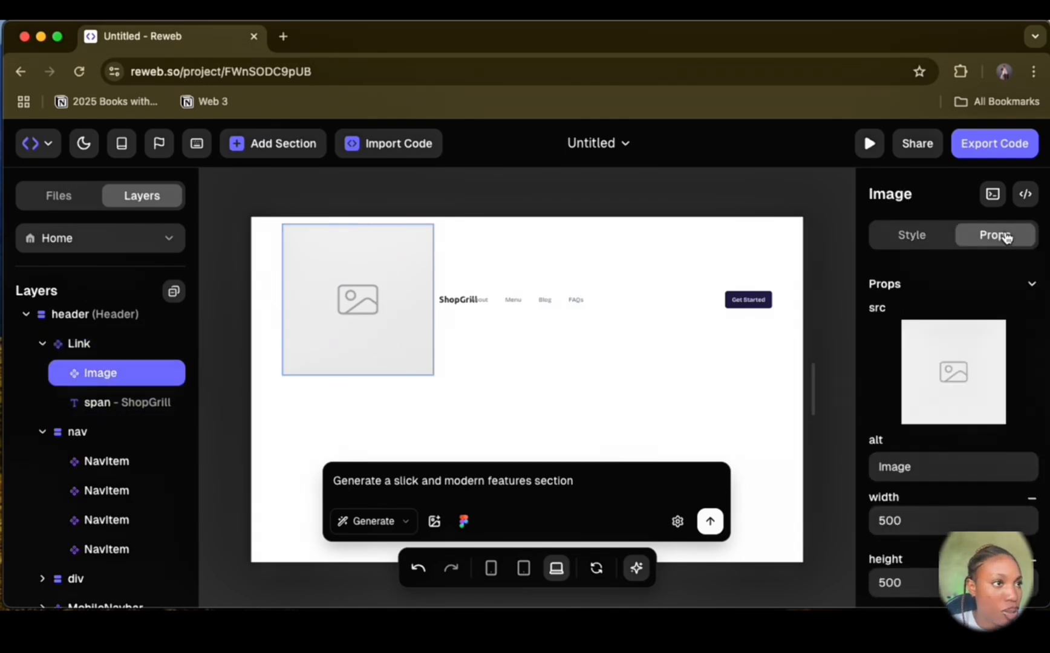
pyautogui.moveTo(953, 389)
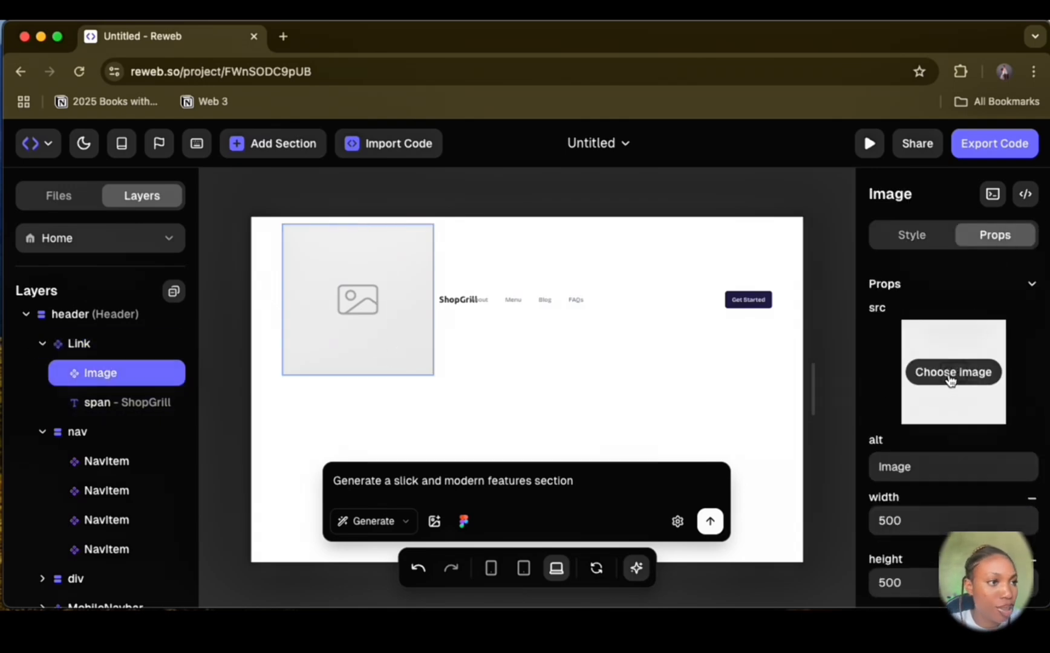
pyautogui.click(951, 374)
pyautogui.click(250, 177)
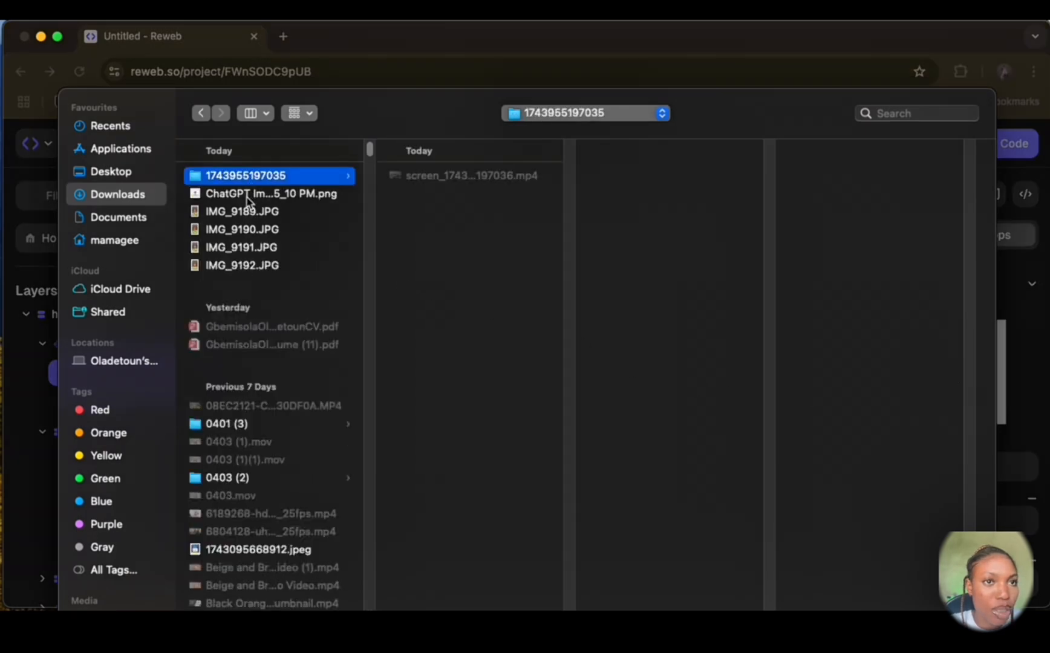
pyautogui.click(248, 195)
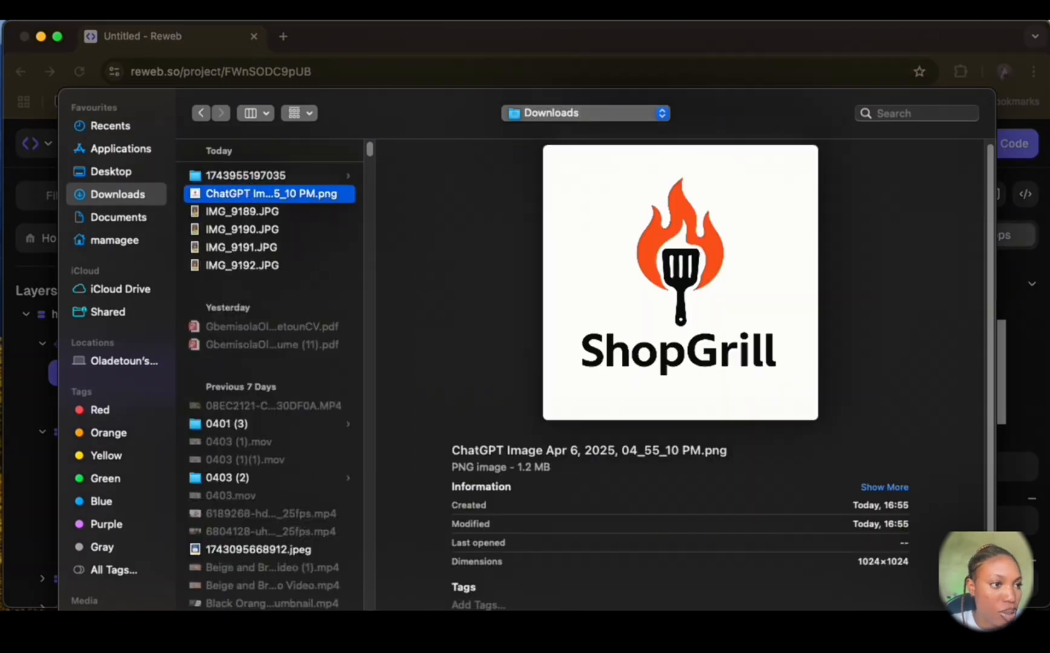
pyautogui.click(960, 628)
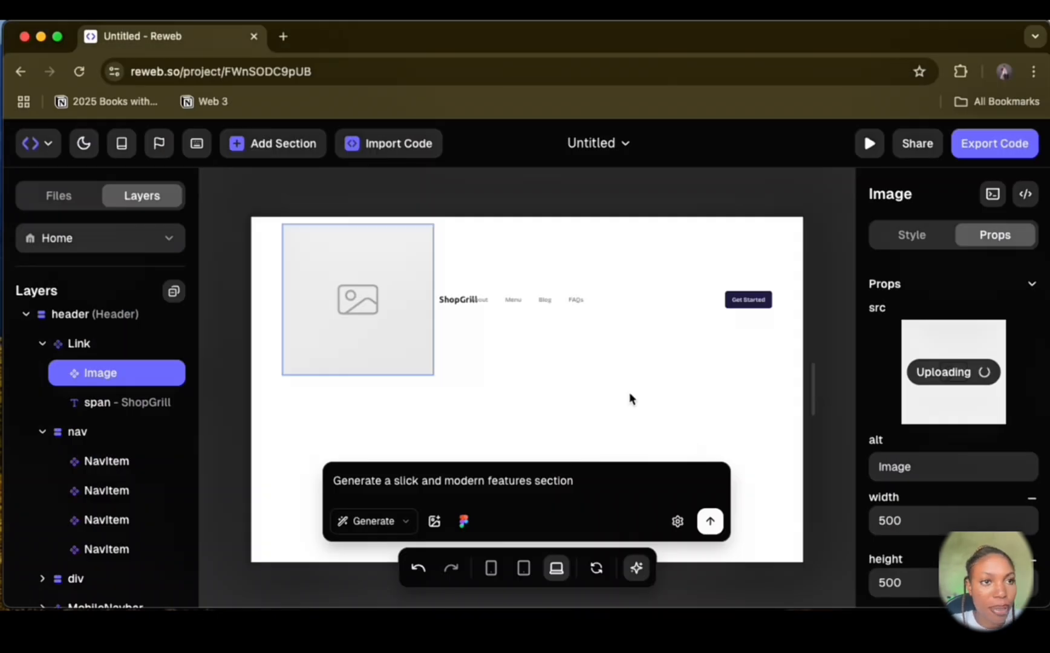
# Step: Set the logo image's width and height to 100 and delete the ShopGrill text beside it
pyautogui.doubleClick(885, 528)
pyautogui.press('BackSpace')
pyautogui.write('100')
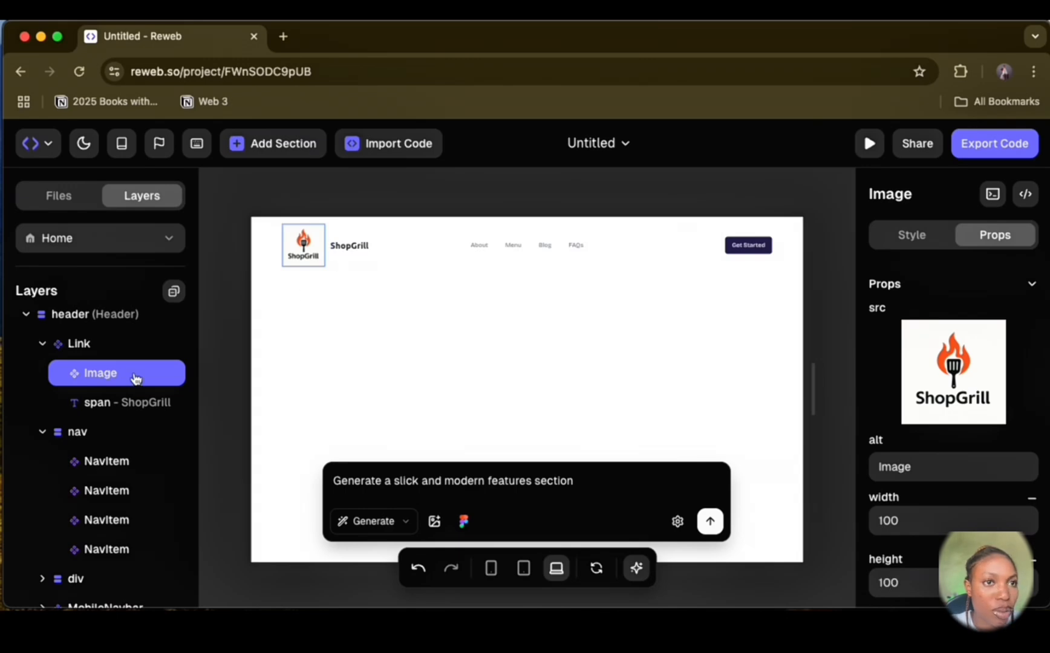
pyautogui.rightClick(99, 403)
pyautogui.click(182, 385)
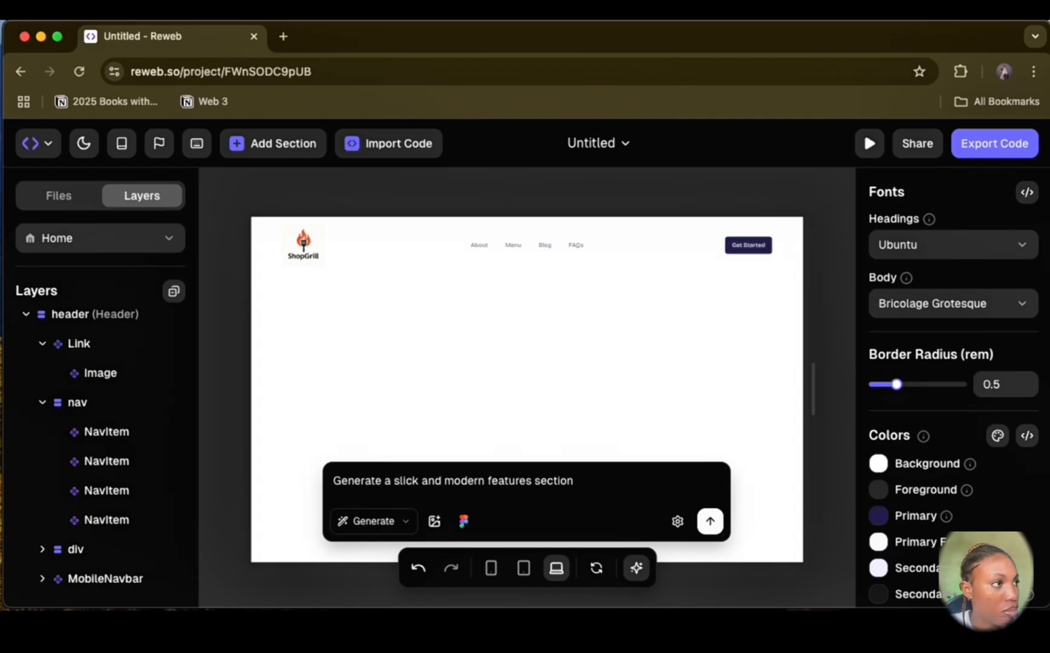
# Step: Change the header's Get Started button text to "Order Now" in its code and save
pyautogui.click(765, 248)
pyautogui.moveTo(173, 432); pyautogui.dragTo(124, 473)
pyautogui.scroll(-1, 124, 475)
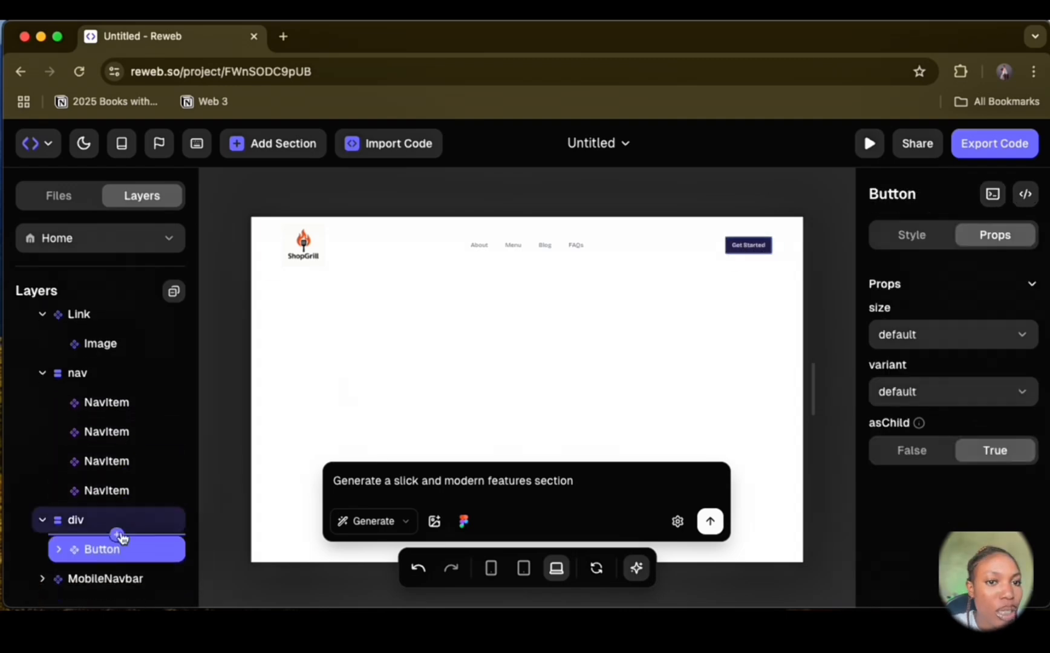
pyautogui.click(116, 553)
pyautogui.click(111, 581)
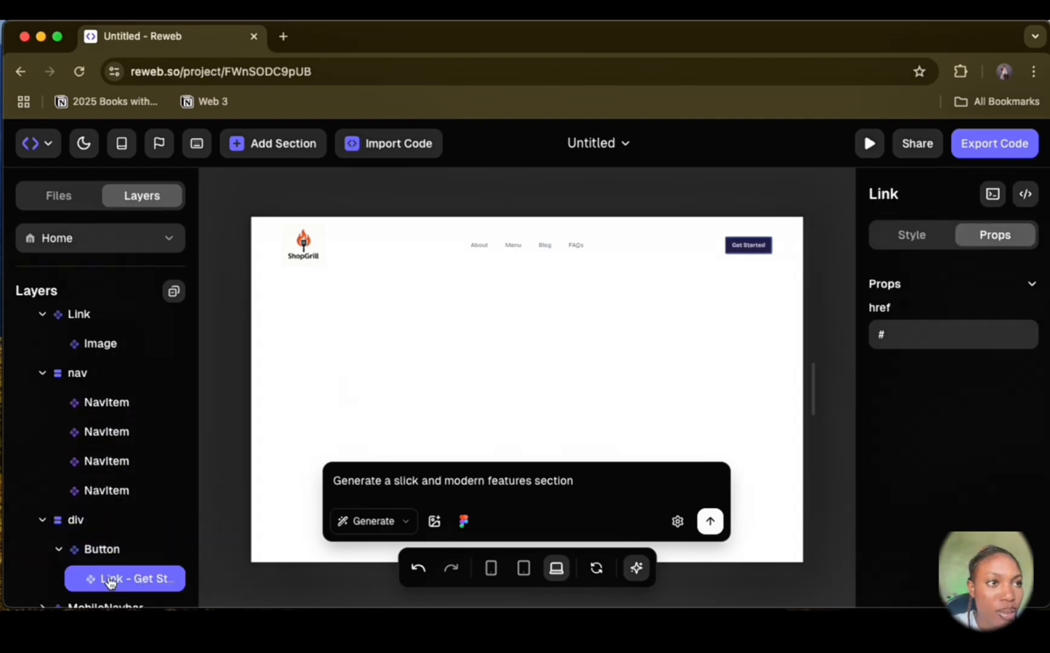
pyautogui.rightClick(121, 525)
pyautogui.press('Escape')
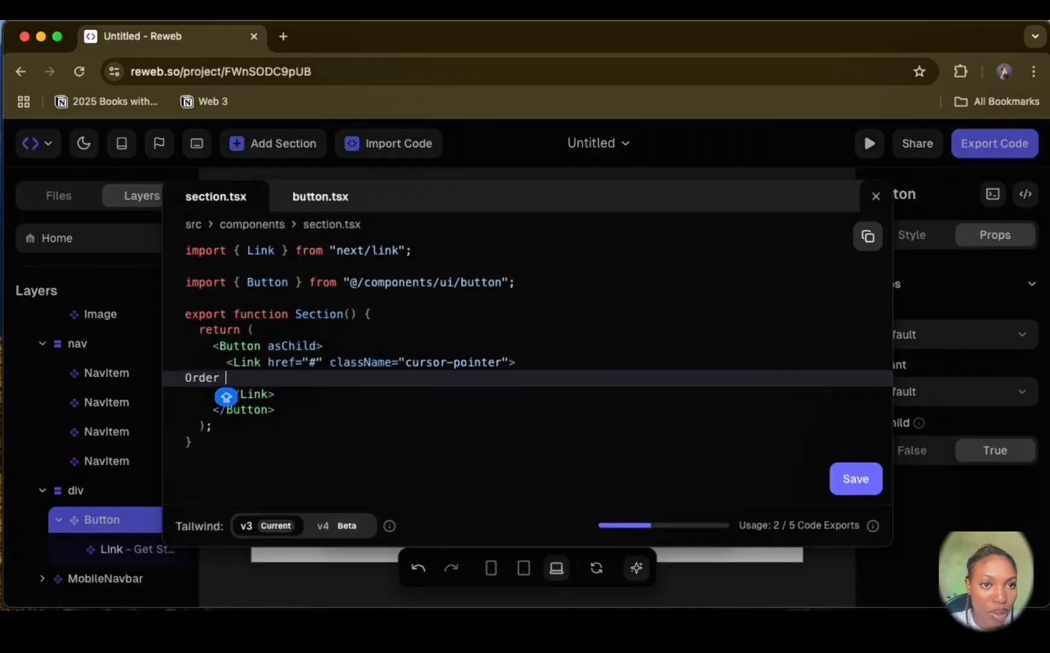
pyautogui.write('No')
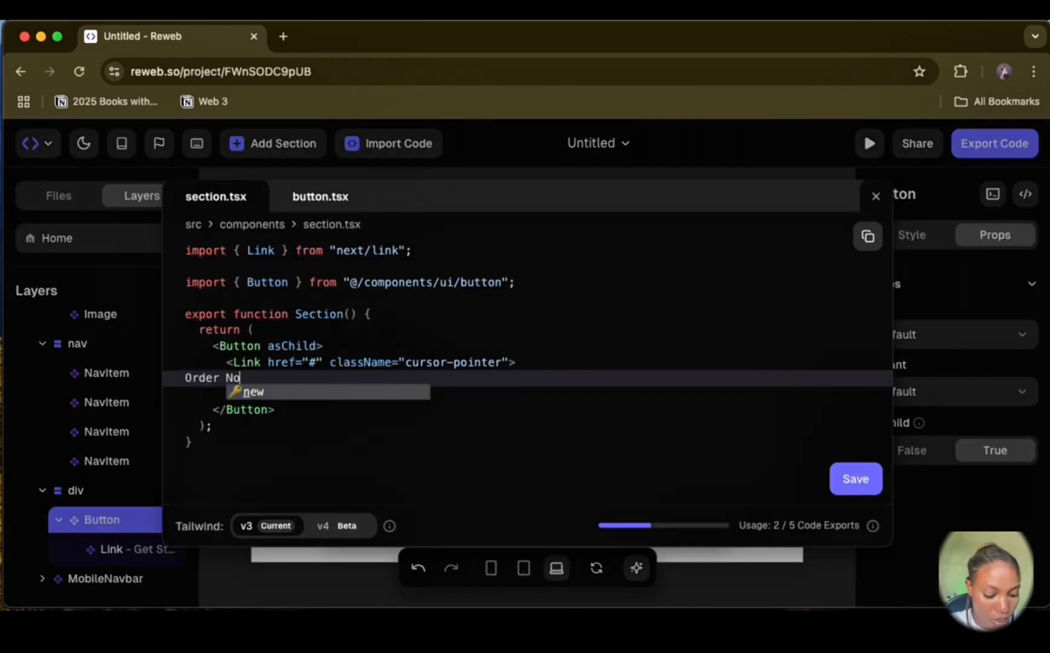
pyautogui.write('w')
pyautogui.click(858, 483)
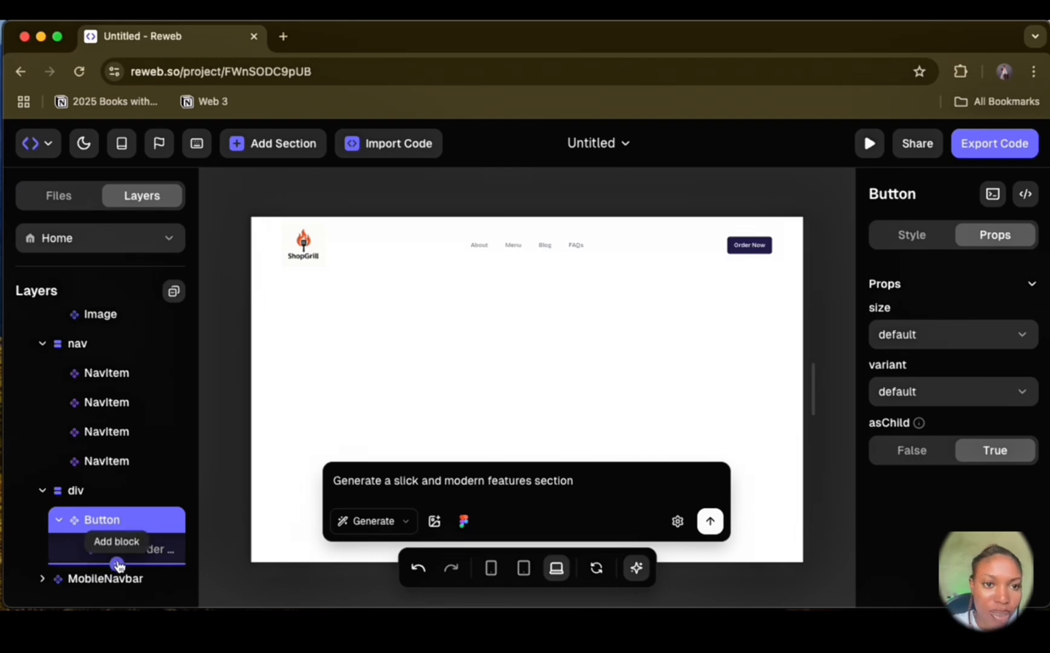
# Step: Insert an Icon block below the Order Now button in the header's div
pyautogui.click(117, 564)
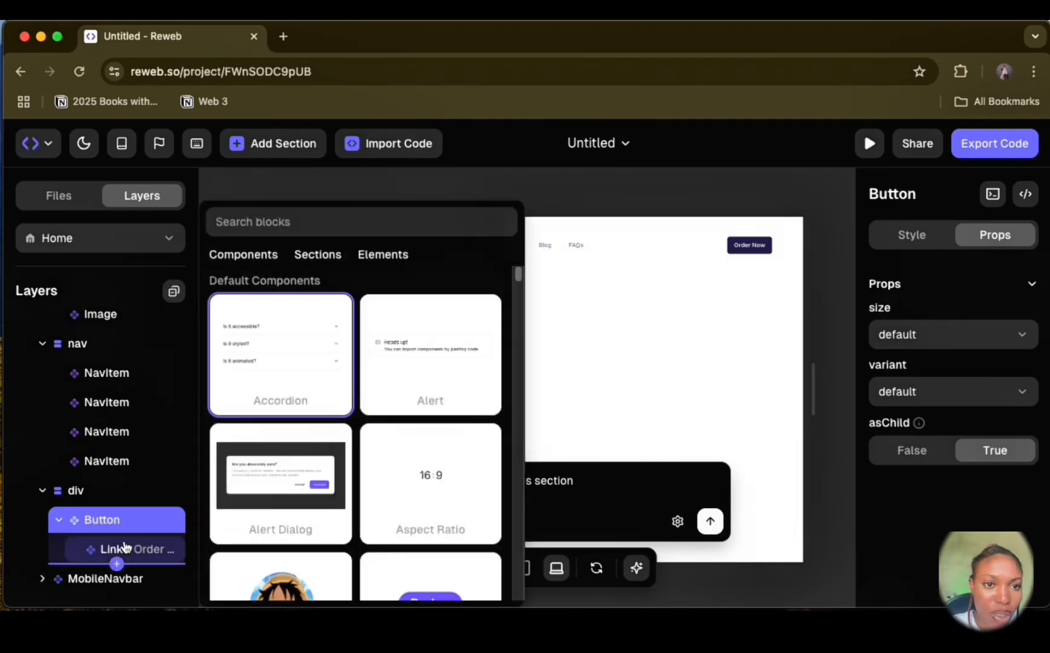
pyautogui.click(128, 548)
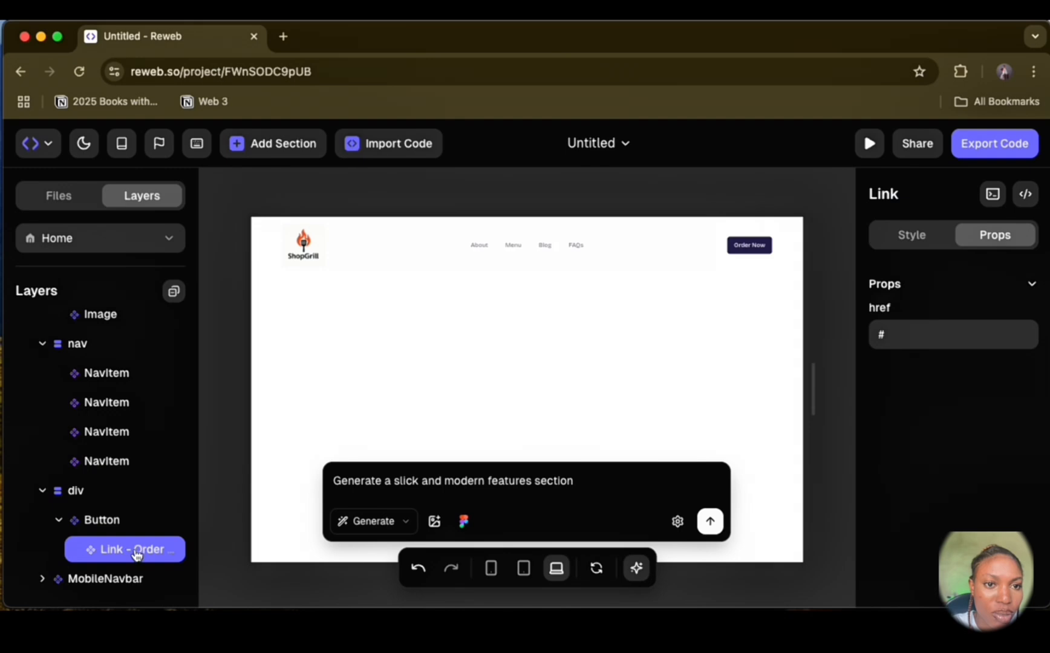
pyautogui.click(117, 564)
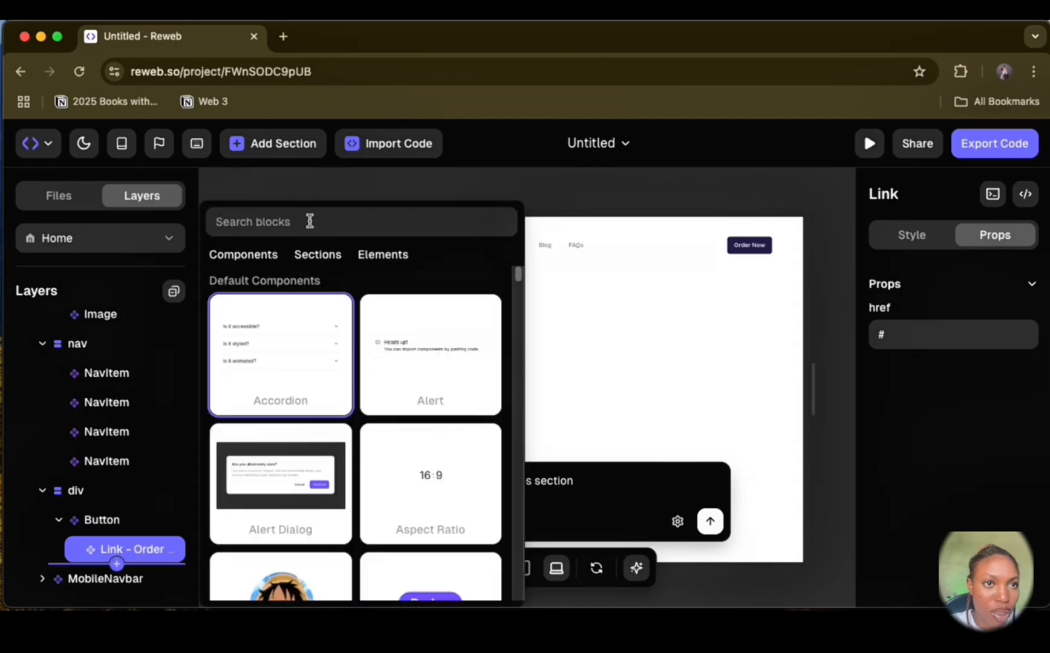
pyautogui.write('icon')
pyautogui.click(284, 394)
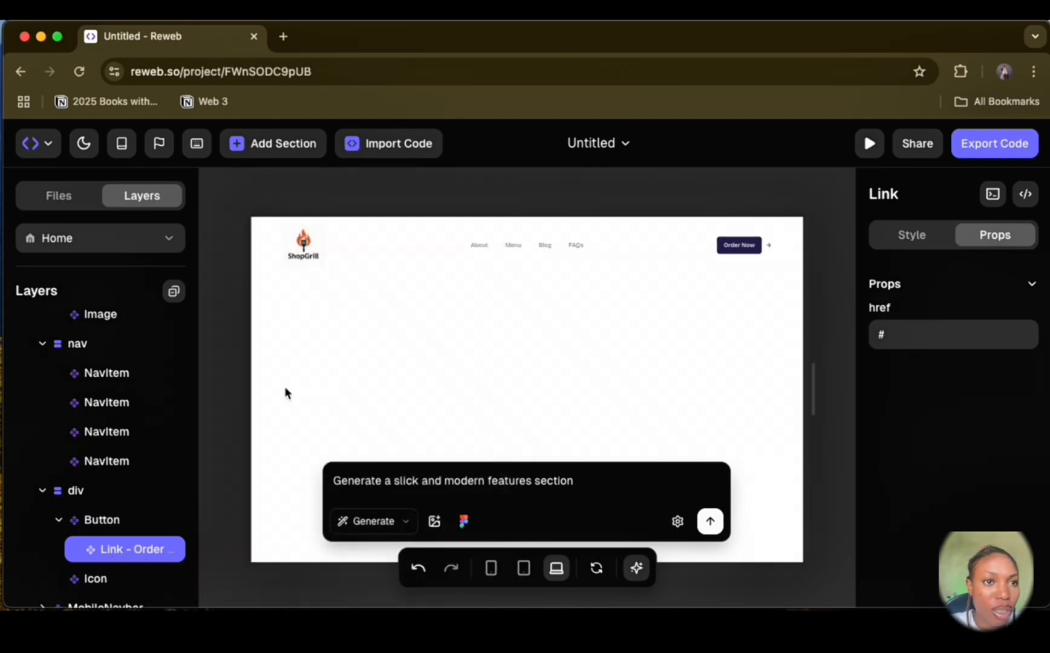
# Step: Move the Icon layer into the button's Link, below the Order Now text layer
pyautogui.click(94, 578)
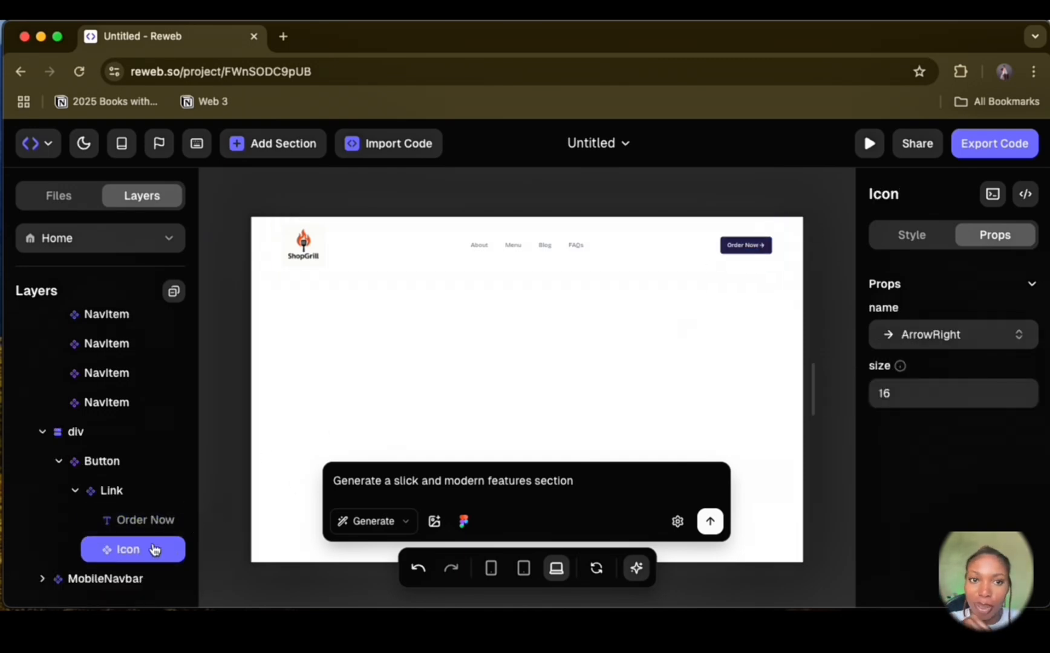
pyautogui.moveTo(152, 548); pyautogui.dragTo(135, 477)
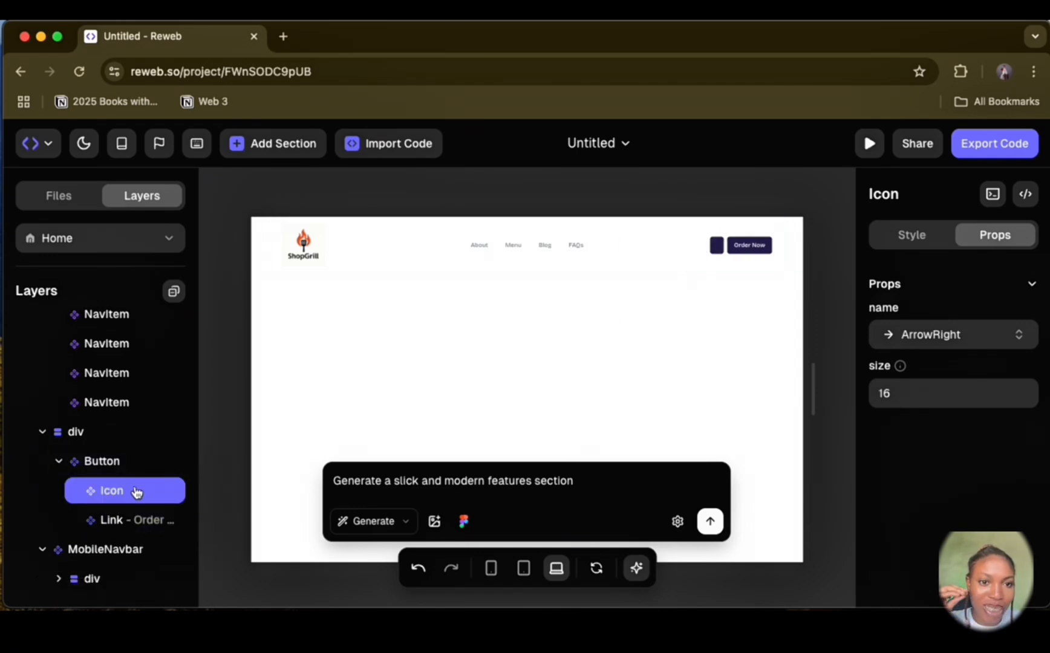
pyautogui.moveTo(136, 490); pyautogui.dragTo(134, 521)
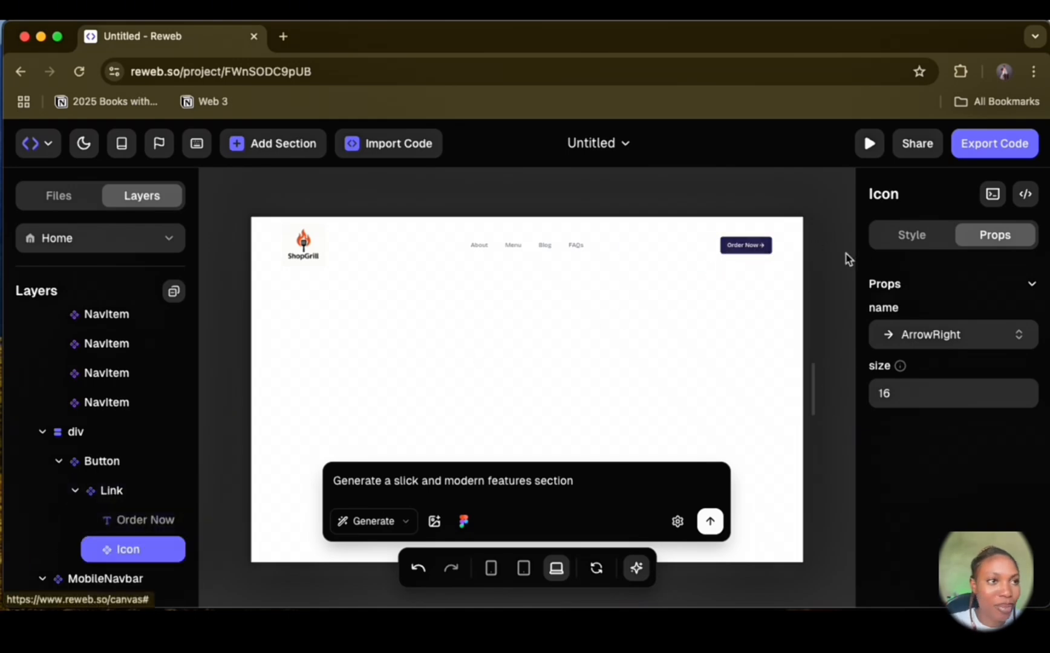
# Step: Change the button icon's name property to IceCreamBowl
pyautogui.click(1020, 337)
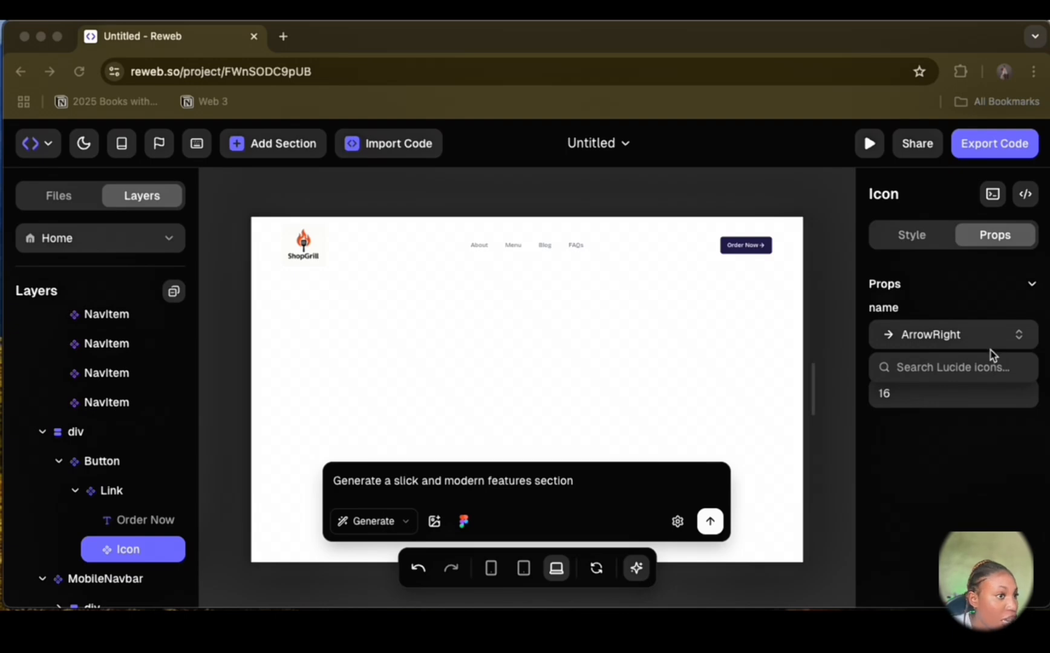
pyautogui.click(973, 366)
pyautogui.write('ice')
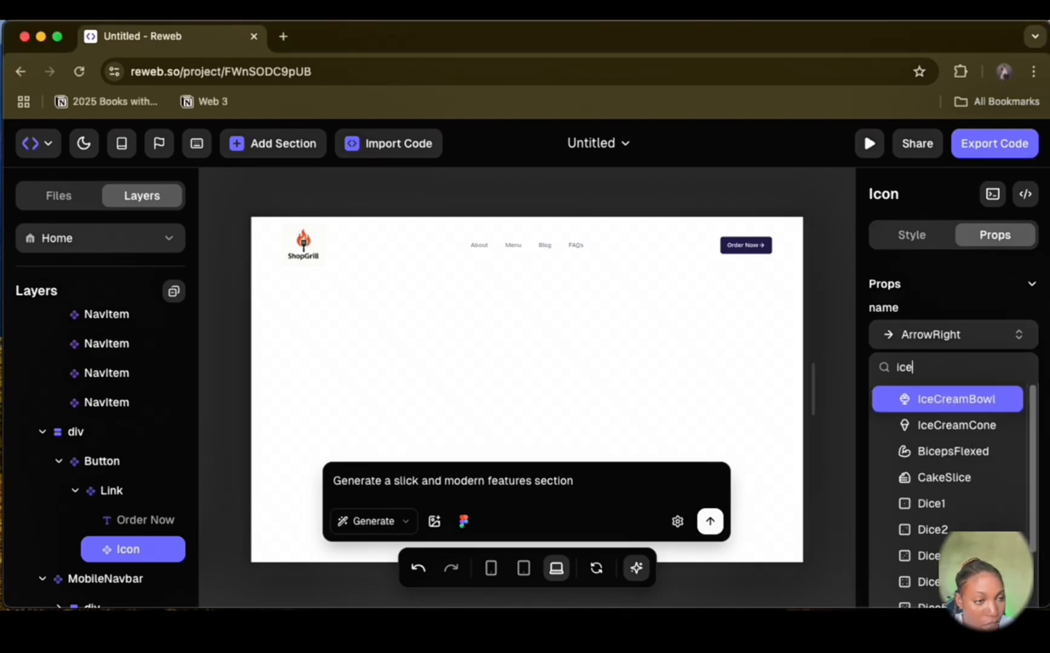
pyautogui.click(965, 401)
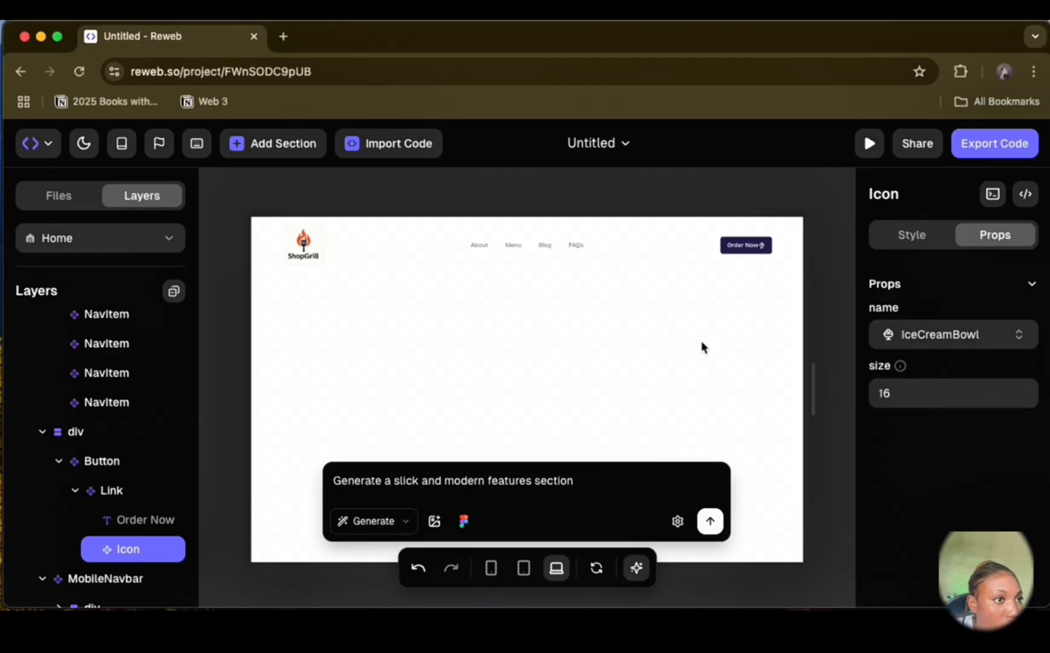
# Step: Add the Tailwind class ml-2 to the Order Now button's icon
pyautogui.click(931, 234)
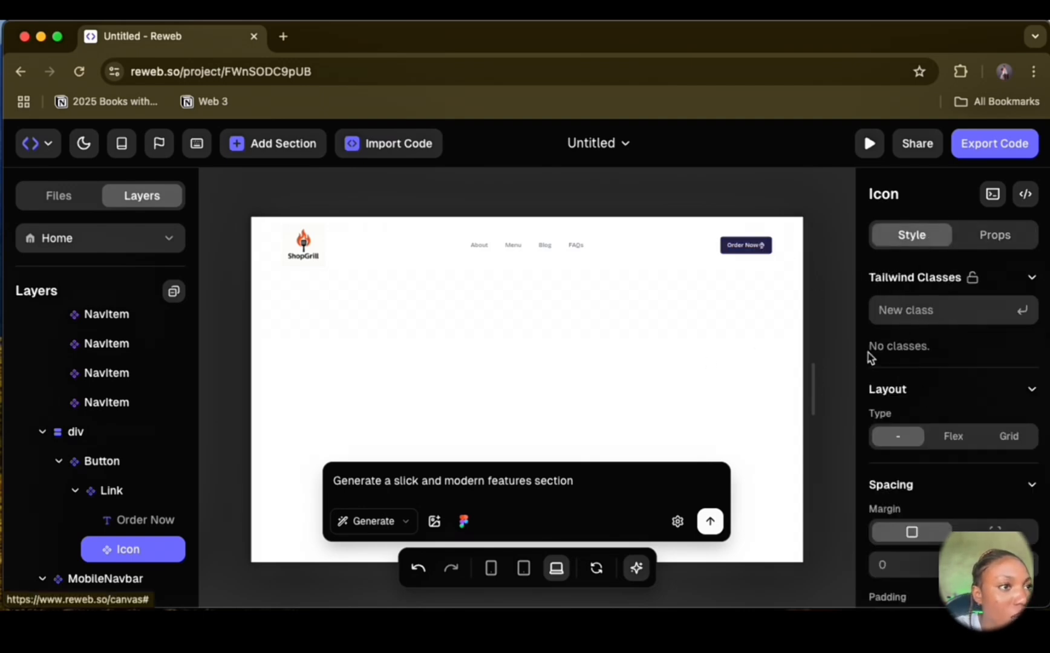
pyautogui.scroll(-2, 961, 487)
pyautogui.scroll(2, 944, 436)
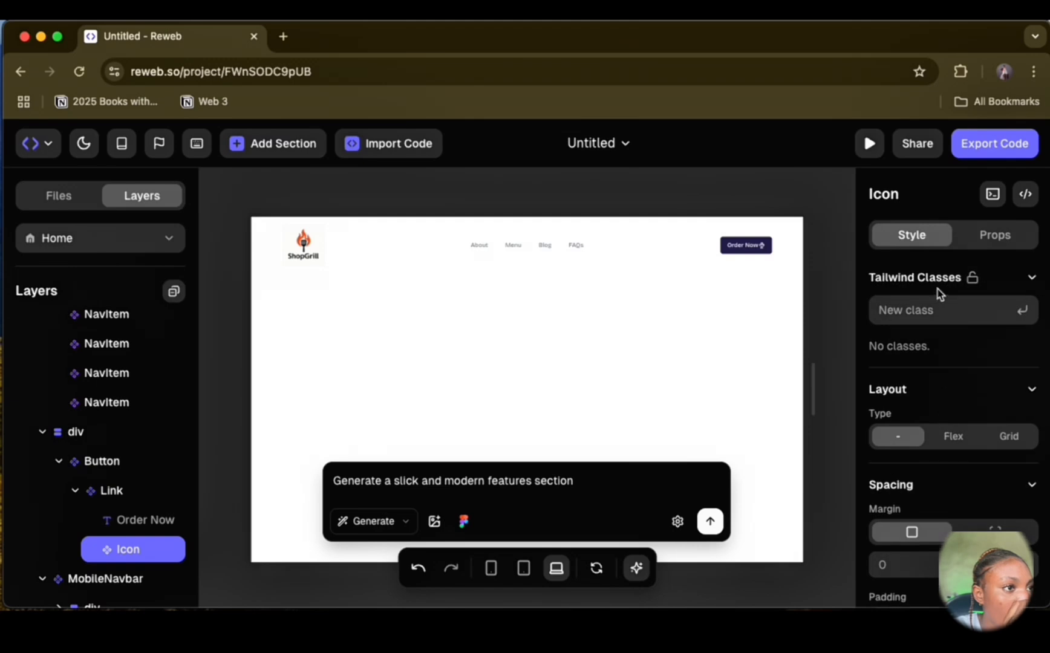
pyautogui.write('ml')
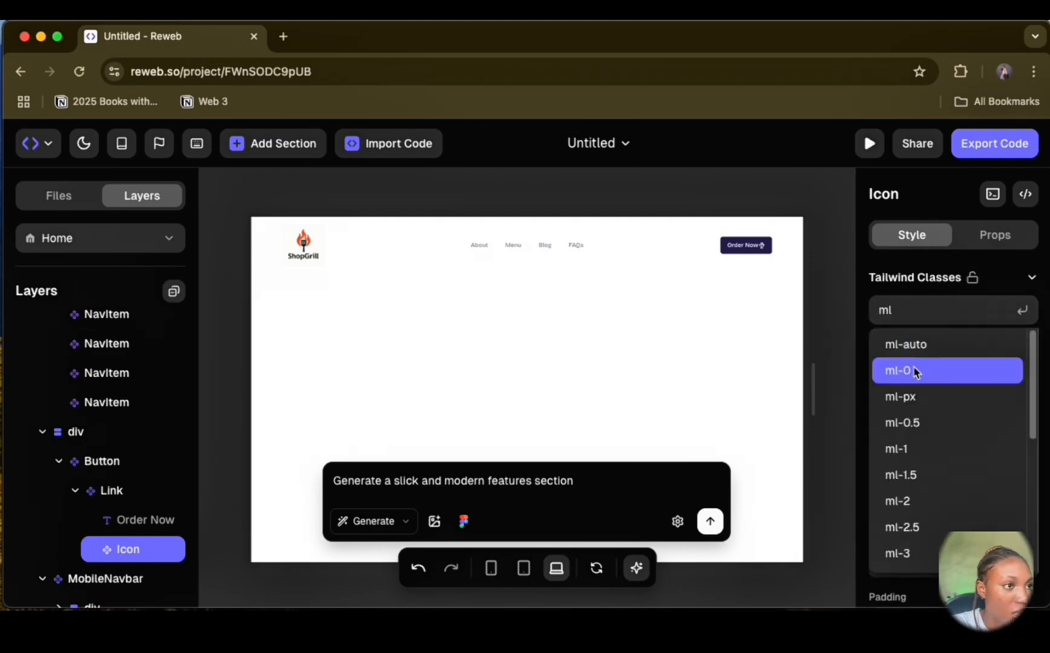
pyautogui.click(930, 499)
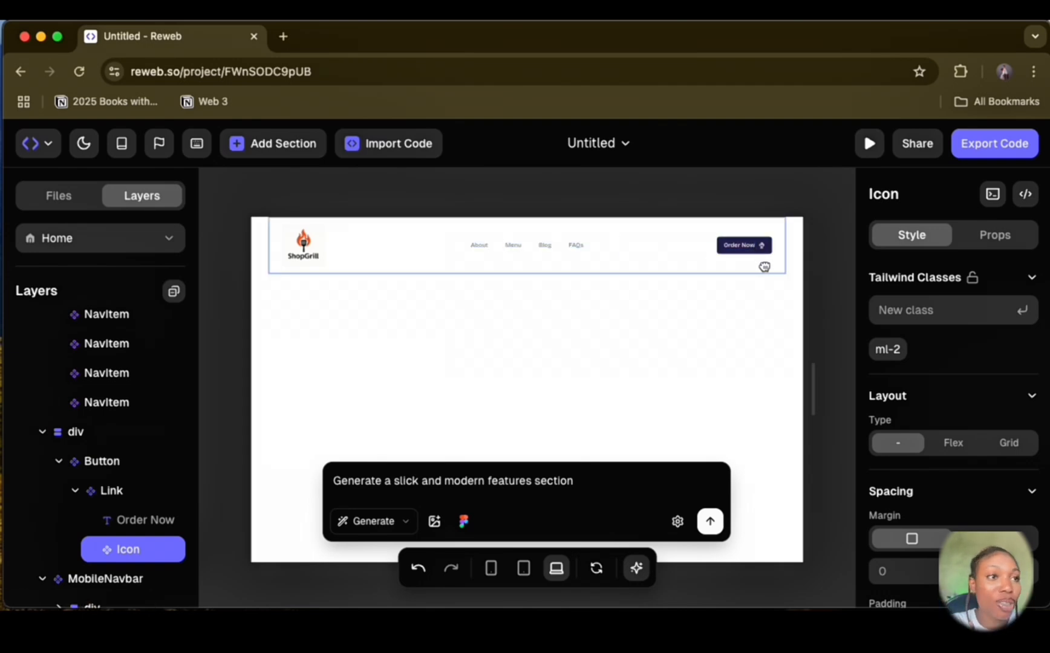
# Step: Examine the header component's code in header.tsx, including its imports, button and mobile navbar markup, and close it
pyautogui.scroll(4, 88, 429)
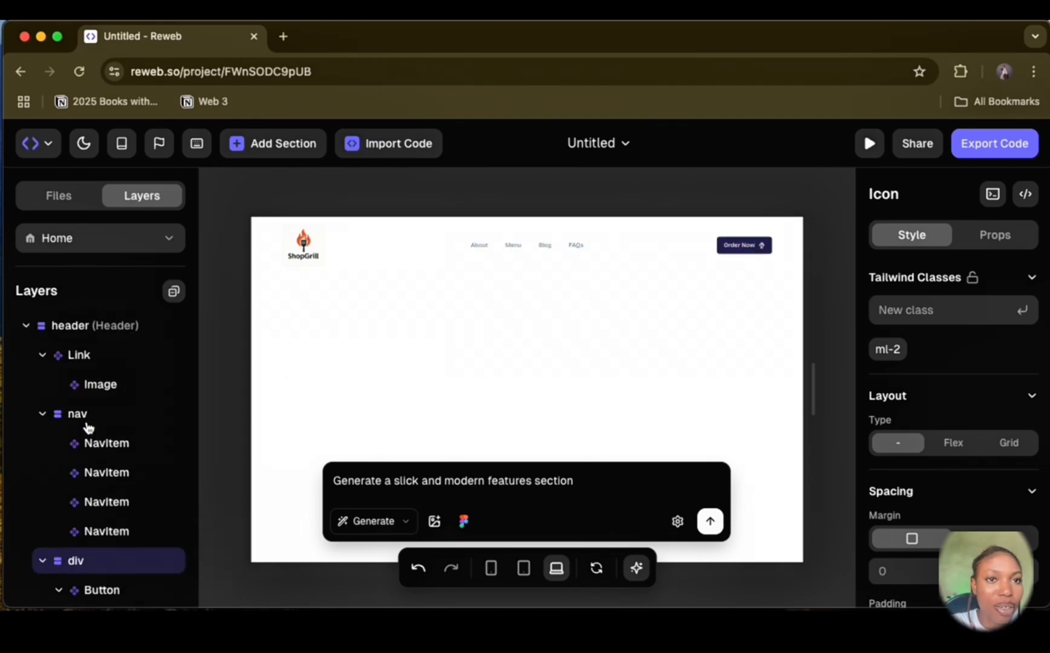
pyautogui.click(104, 326)
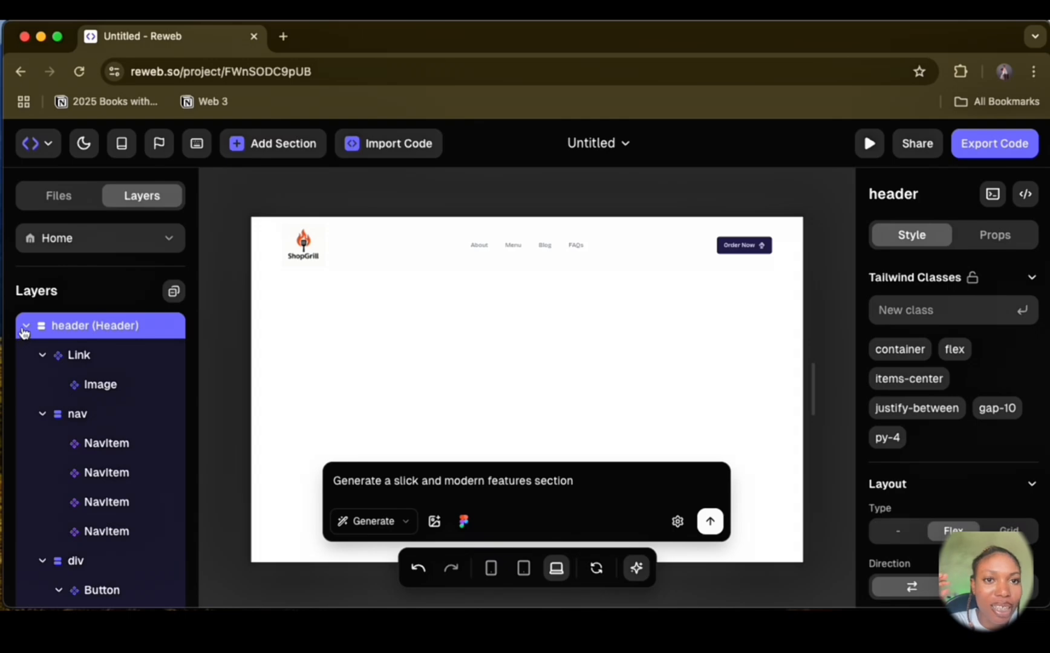
pyautogui.rightClick(112, 333)
pyautogui.click(175, 566)
pyautogui.scroll(-1, 441, 305)
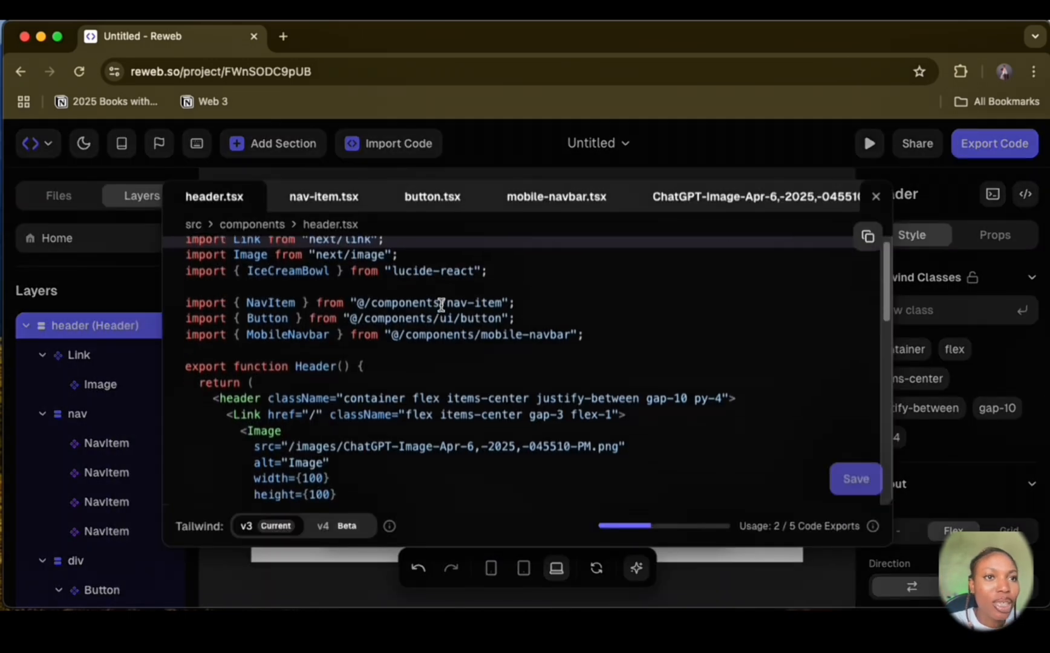
pyautogui.scroll(1, 440, 305)
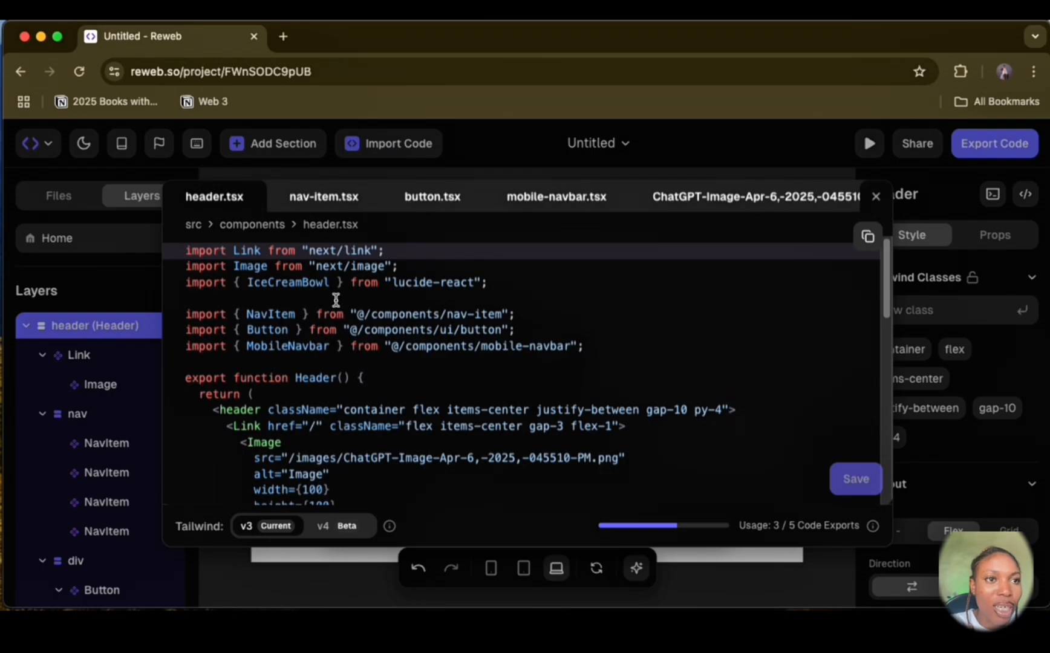
pyautogui.scroll(-10, 336, 300)
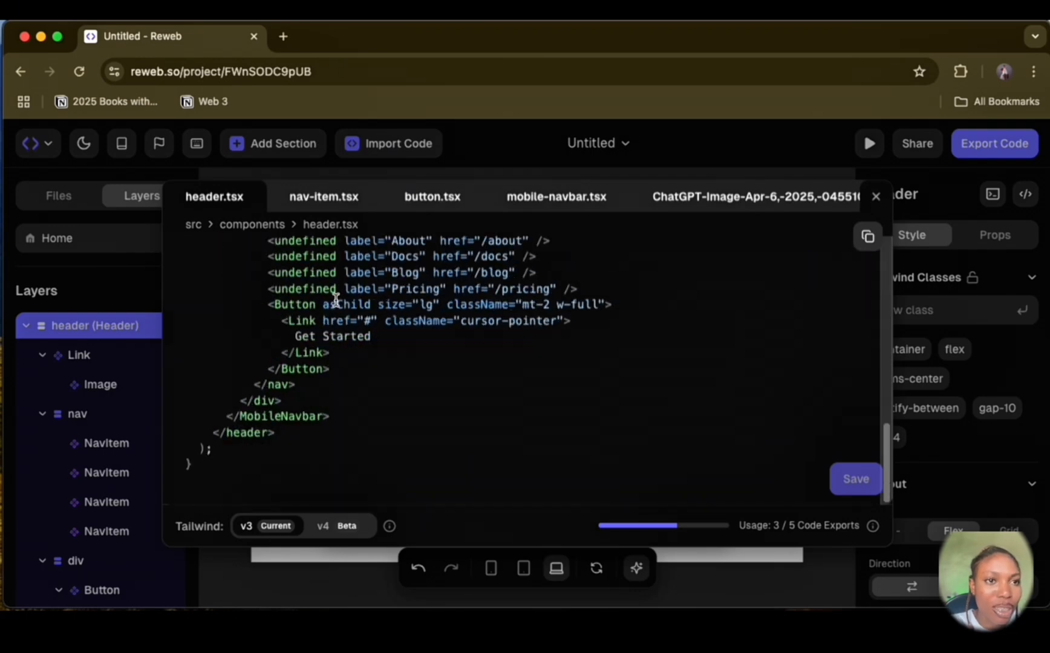
pyautogui.scroll(5, 336, 300)
pyautogui.scroll(-5, 336, 300)
pyautogui.scroll(3, 336, 301)
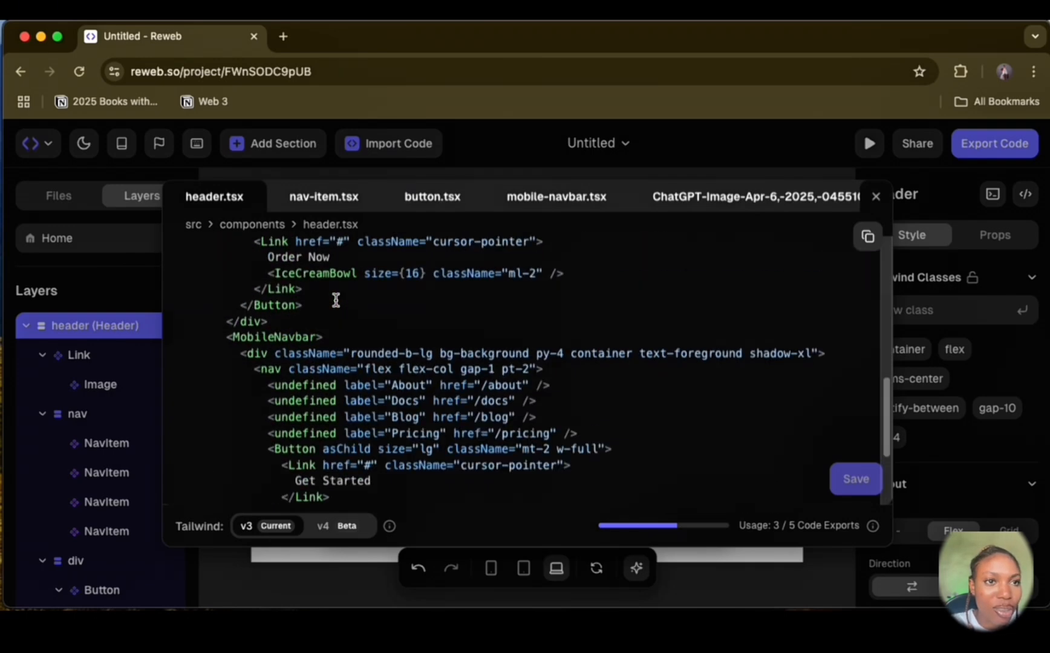
pyautogui.scroll(10, 336, 301)
pyautogui.click(121, 461)
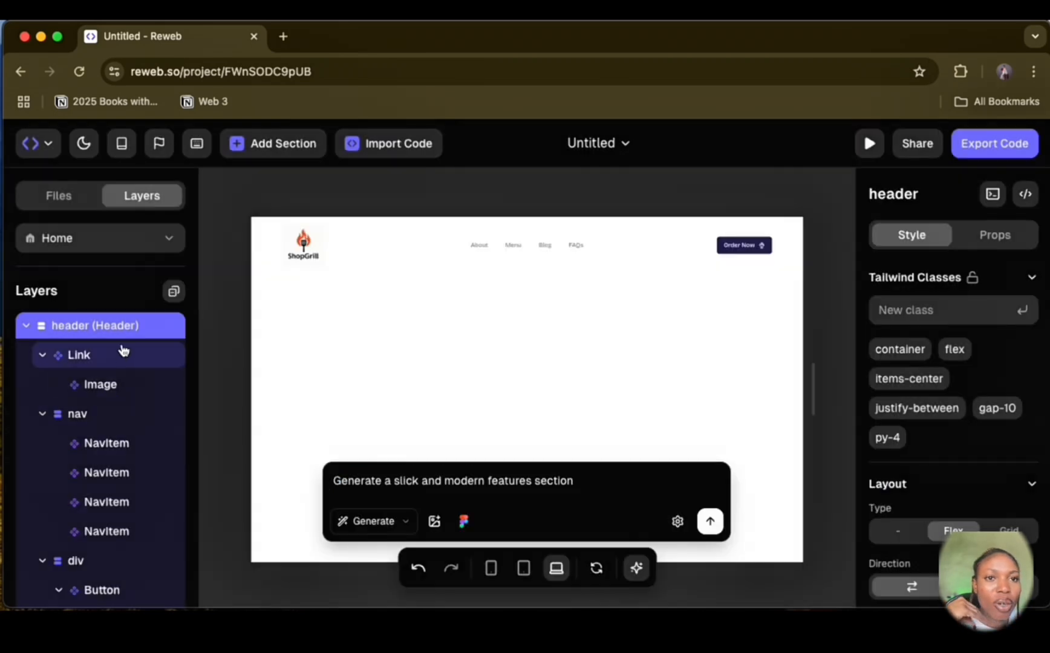
# Step: Add the Hero Centered section from the Reweb sections to the page
pyautogui.click(273, 150)
pyautogui.scroll(-8, 555, 428)
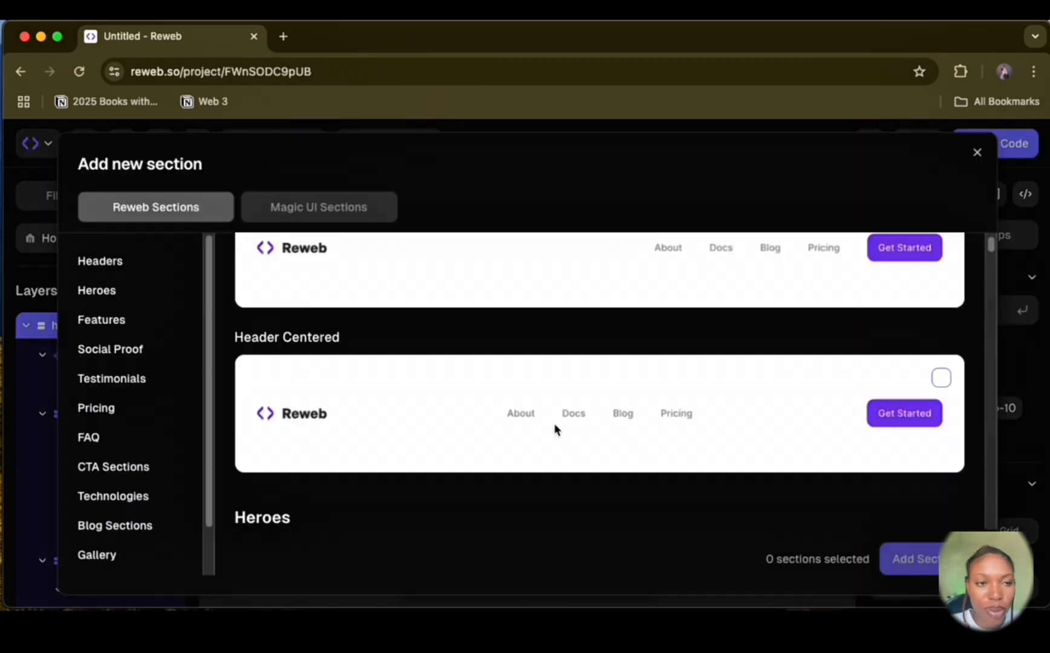
pyautogui.scroll(2, 556, 431)
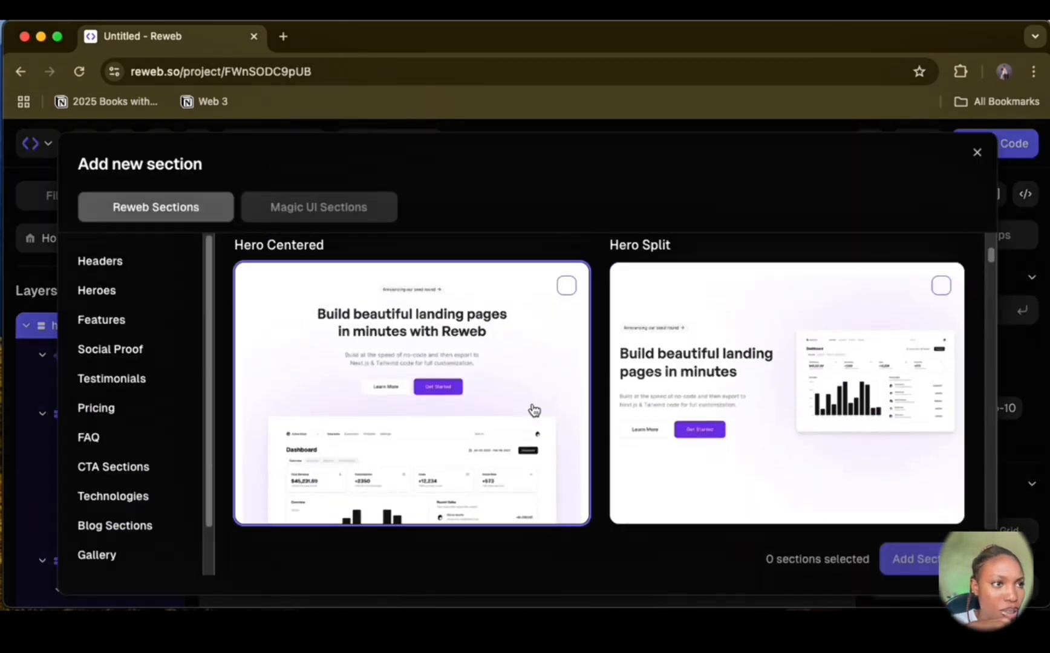
pyautogui.click(566, 285)
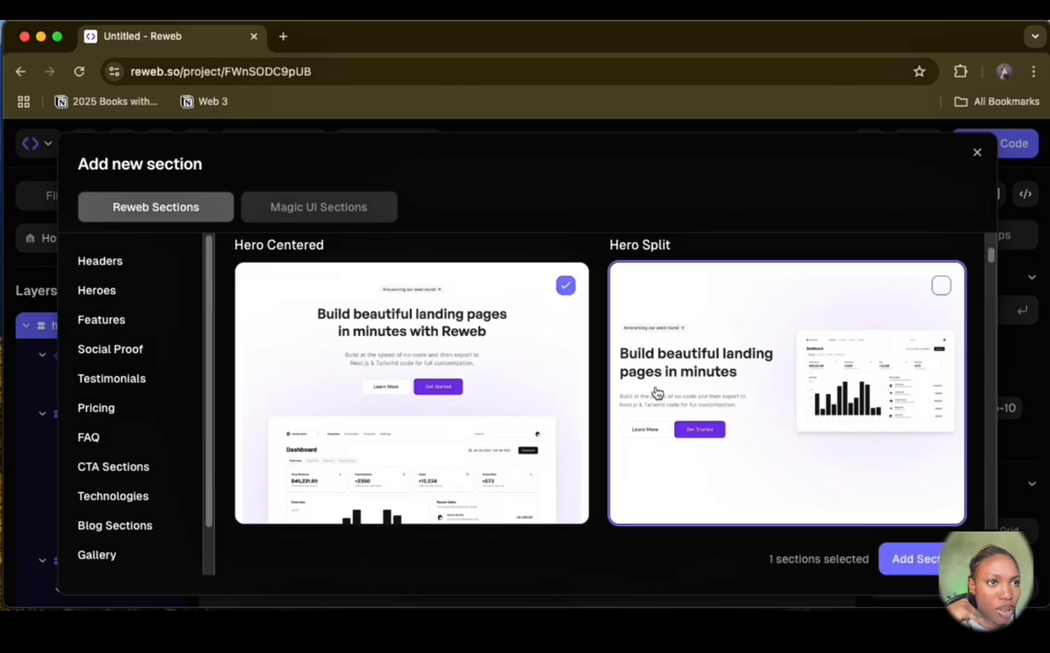
pyautogui.click(918, 563)
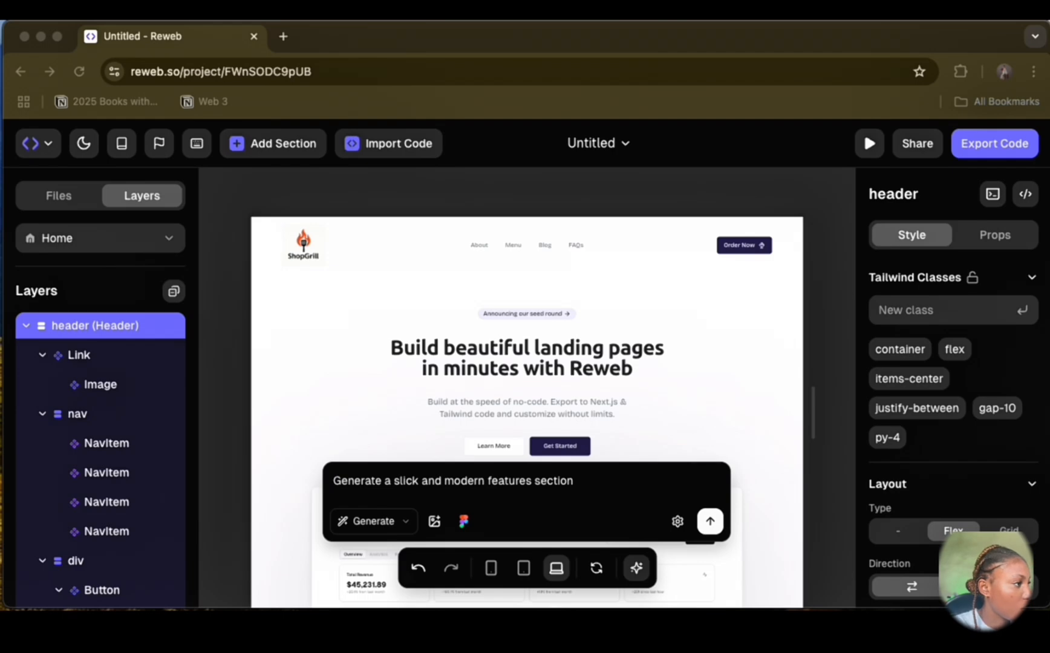
# Step: Replace the hero heading text with "Get Grilled. Get Satisfied."
pyautogui.click(555, 355)
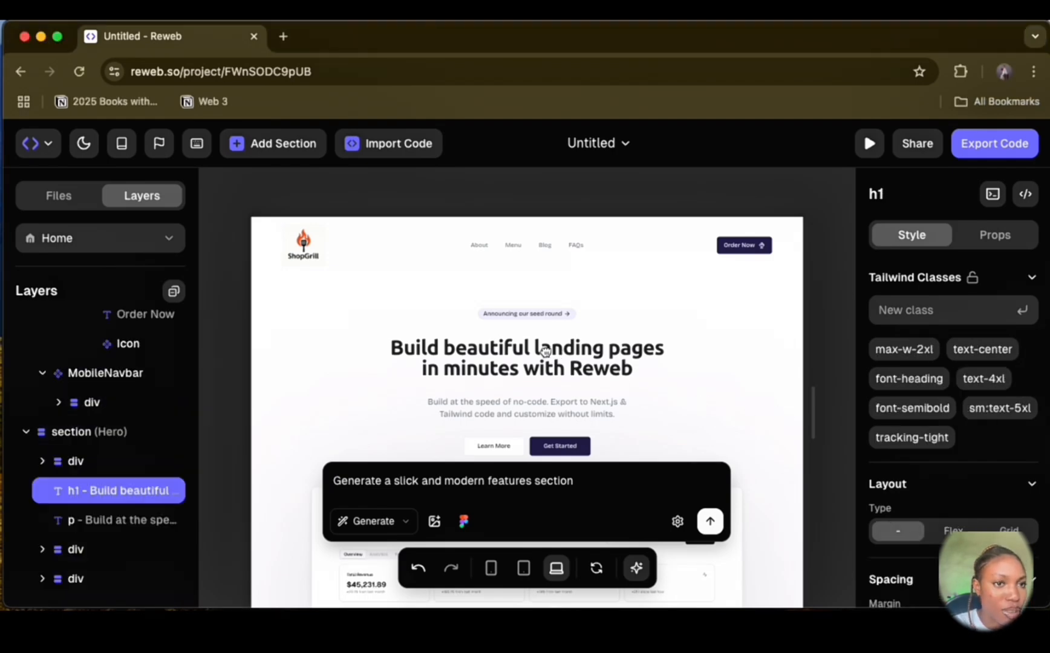
pyautogui.doubleClick(541, 348)
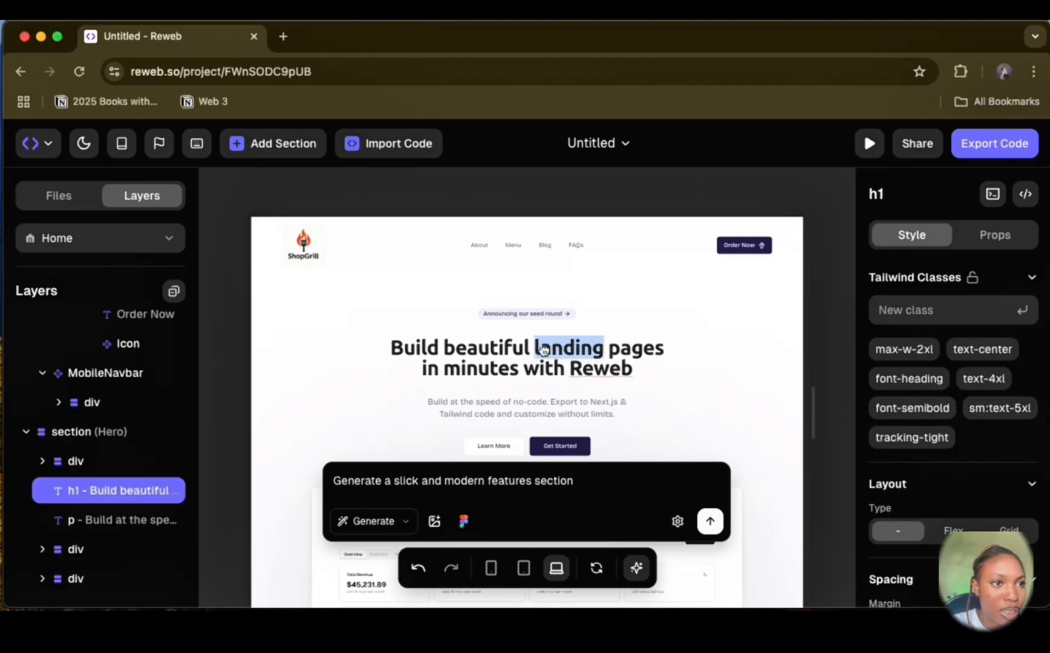
pyautogui.click(630, 366)
pyautogui.press('BackSpace')
pyautogui.press('BackSpace')
pyautogui.press('BackSpace')
pyautogui.press('BackSpace')
pyautogui.press('BackSpace')
pyautogui.press('BackSpace')
pyautogui.press('BackSpace')
pyautogui.press('BackSpace')
pyautogui.press('BackSpace')
pyautogui.press('BackSpace')
pyautogui.press('BackSpace')
pyautogui.press('BackSpace')
pyautogui.press('BackSpace')
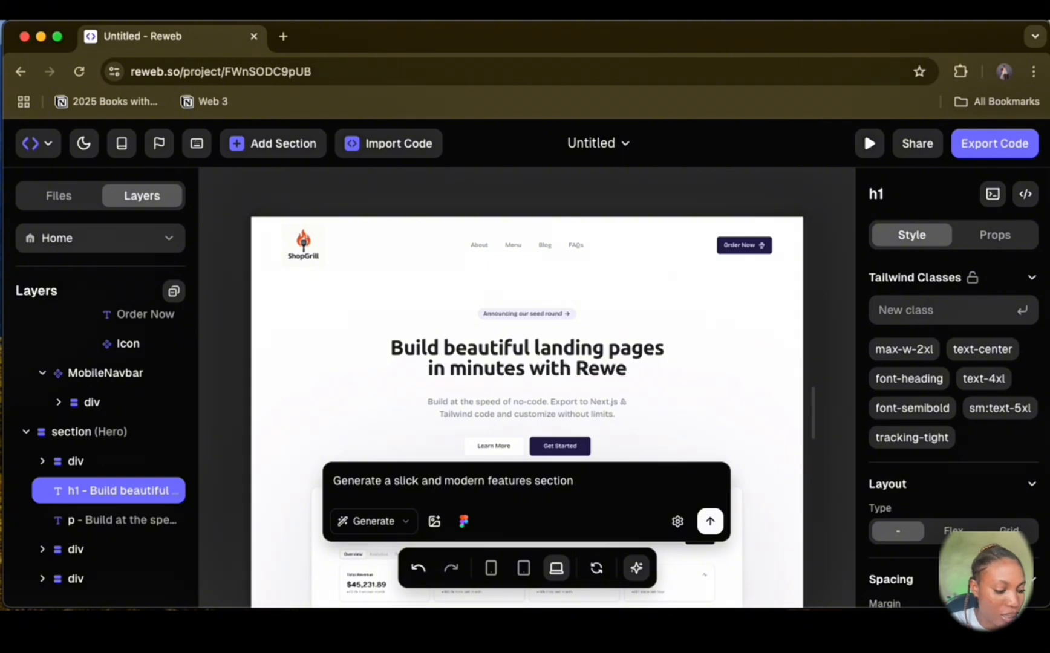
pyautogui.press('BackSpace')
pyautogui.press('BackSpace')
pyautogui.press('BackSpace')
pyautogui.press('BackSpace')
pyautogui.press('BackSpace')
pyautogui.press('BackSpace')
pyautogui.press('BackSpace')
pyautogui.press('BackSpace')
pyautogui.press('BackSpace')
pyautogui.press('BackSpace')
pyautogui.press('BackSpace')
pyautogui.press('BackSpace')
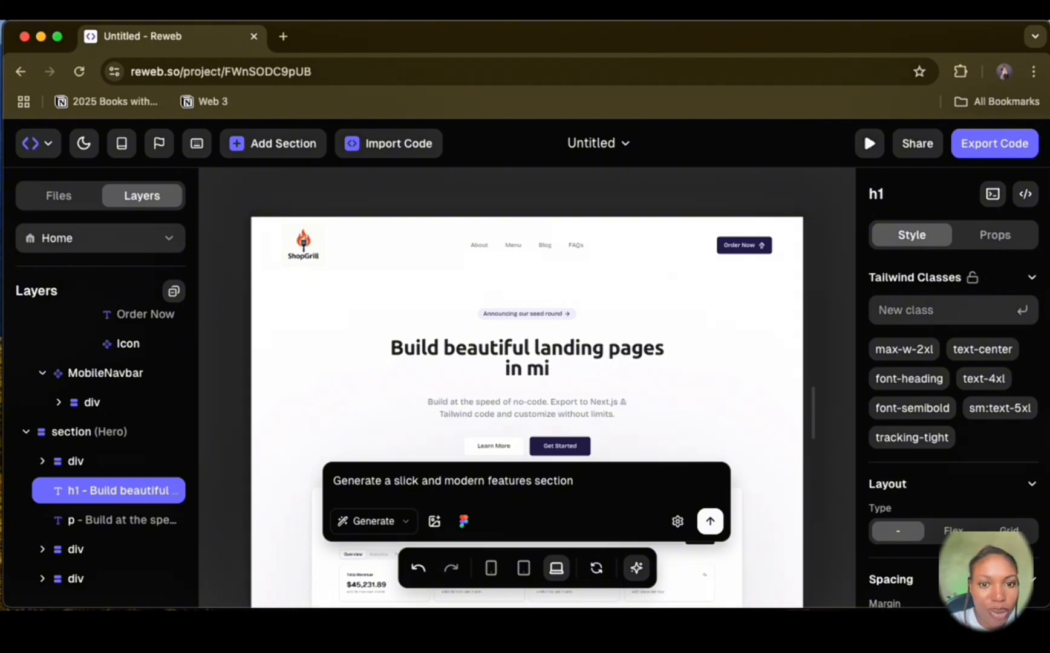
pyautogui.press('BackSpace')
pyautogui.press('BackSpace')
pyautogui.press('BackSpace')
pyautogui.press('BackSpace')
pyautogui.press('BackSpace')
pyautogui.press('BackSpace')
pyautogui.press('BackSpace')
pyautogui.press('BackSpace')
pyautogui.press('BackSpace')
pyautogui.press('BackSpace')
pyautogui.press('BackSpace')
pyautogui.press('BackSpace')
pyautogui.press('BackSpace')
pyautogui.press('BackSpace')
pyautogui.press('BackSpace')
pyautogui.press('BackSpace')
pyautogui.press('BackSpace')
pyautogui.press('BackSpace')
pyautogui.press('BackSpace')
pyautogui.press('BackSpace')
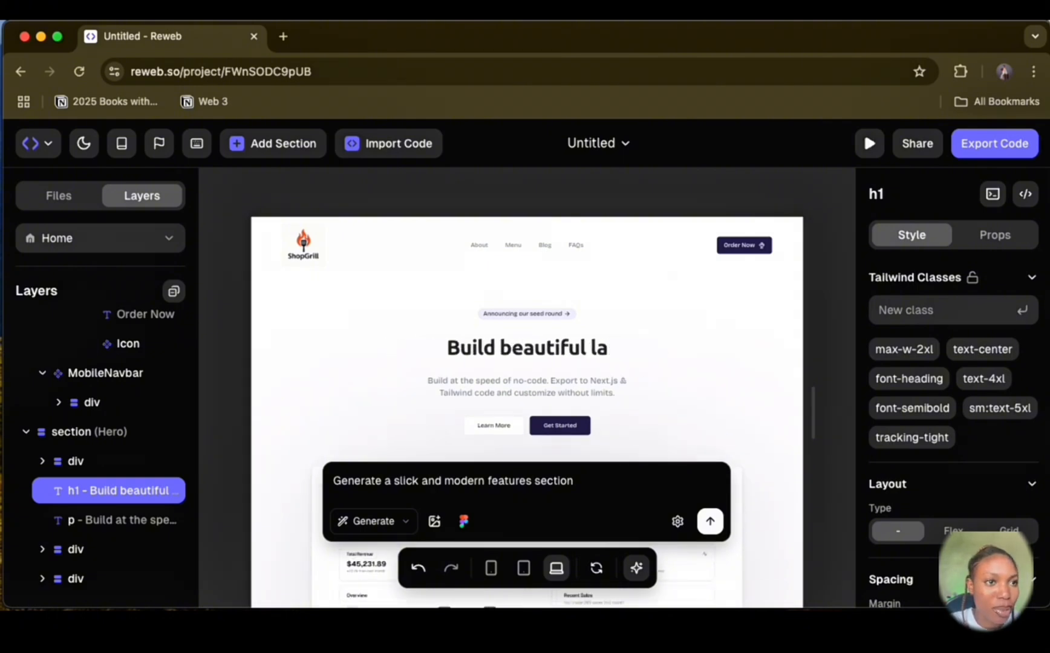
pyautogui.press('BackSpace')
pyautogui.press('BackSpace')
pyautogui.press('BackSpace')
pyautogui.press('BackSpace')
pyautogui.press('BackSpace')
pyautogui.press('BackSpace')
pyautogui.write('Get')
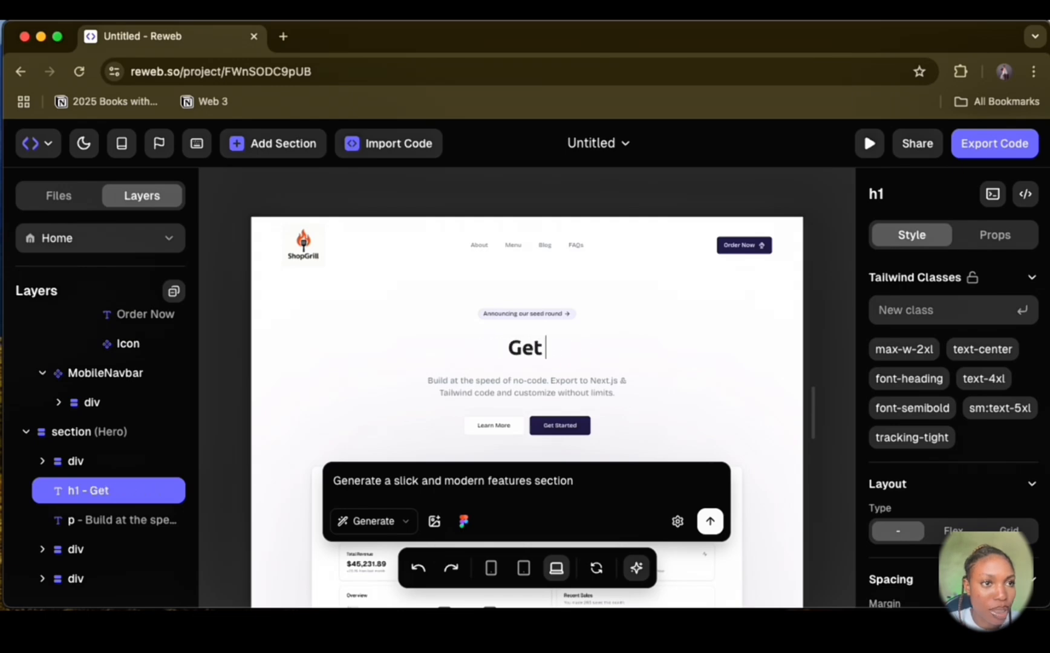
pyautogui.write(' Grilled. Get Satisfied.')
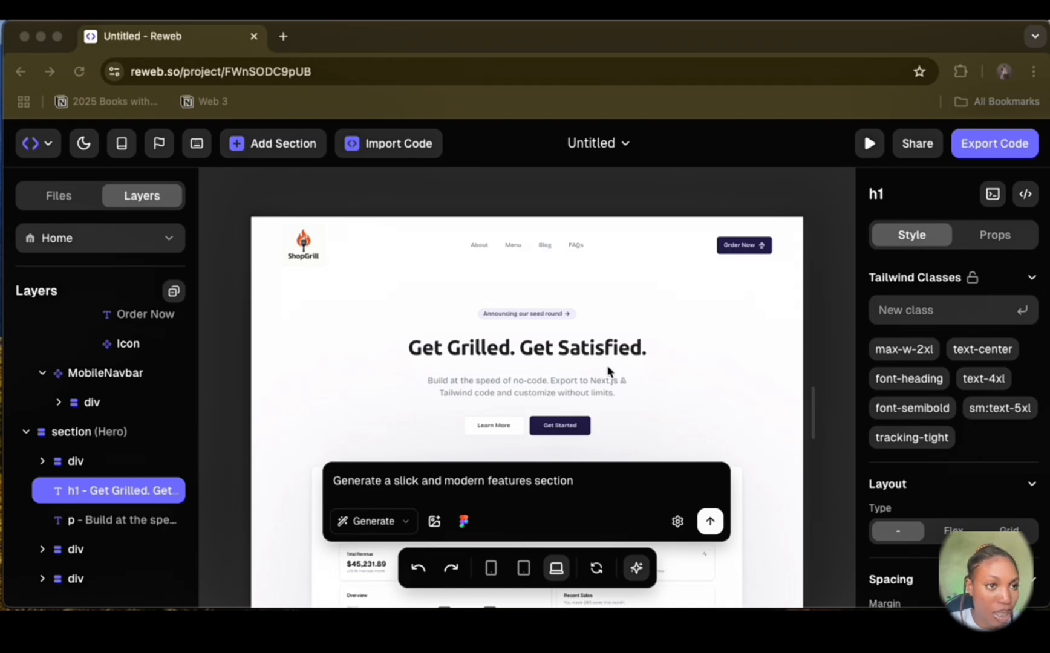
# Step: Replace the hero paragraph with "Welcome to ShopGrill — your one-stop spot for delicious grilled meals, hot and ready for delivery or pickup."
pyautogui.click(582, 391)
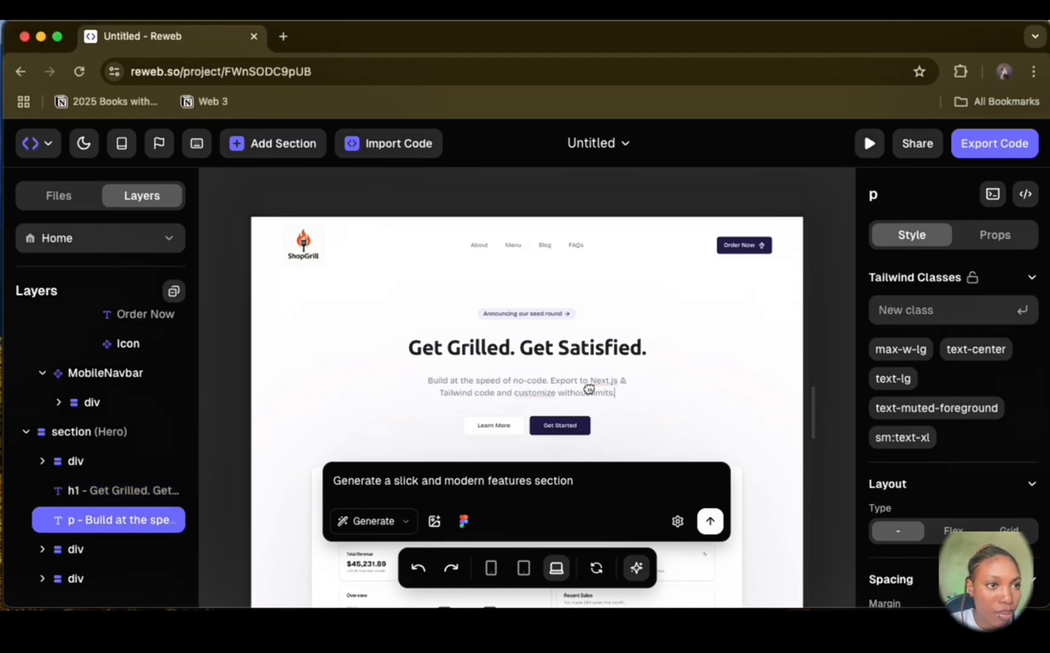
pyautogui.press('super+a')
pyautogui.write('Welcome to ShopGrill — your one-stop spot for delicious, perfectly grilled meals, hot and ready for delivery or pickup.')
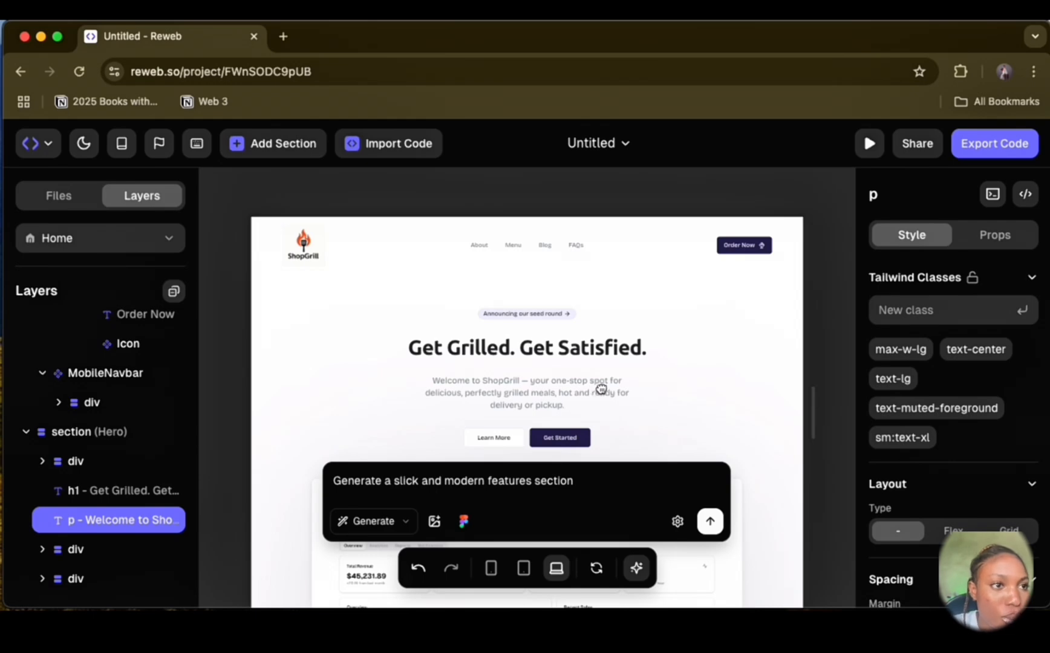
pyautogui.doubleClick(494, 389)
pyautogui.press('BackSpace')
pyautogui.press('BackSpace')
pyautogui.press('BackSpace')
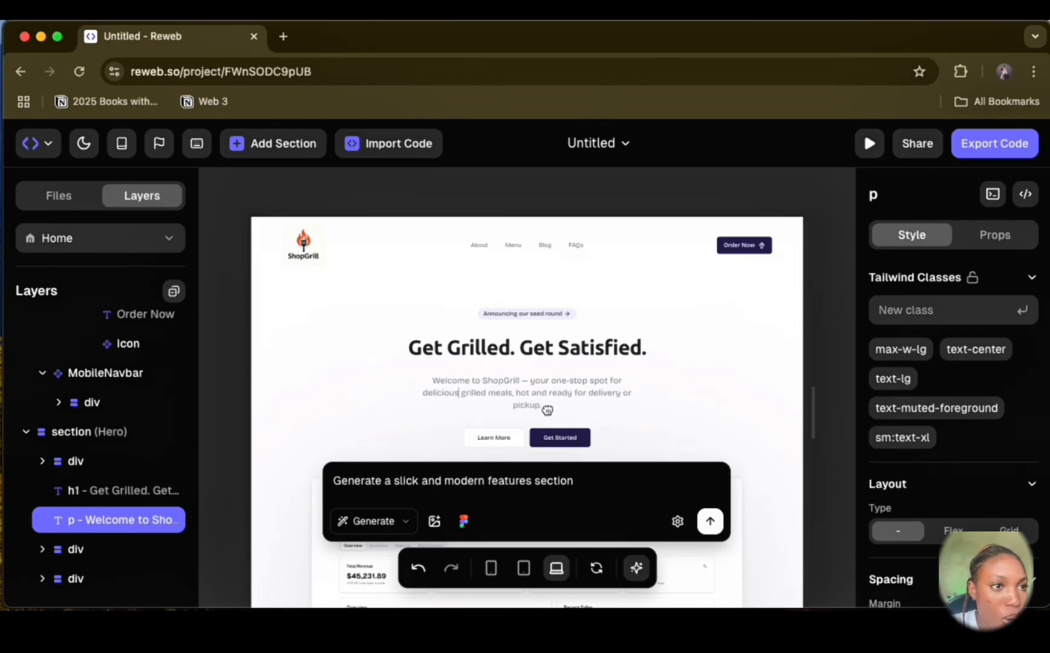
# Step: Shorten the end of the hero paragraph to read "hot and ready for delivery."
pyautogui.doubleClick(536, 406)
pyautogui.press('BackSpace')
pyautogui.press('BackSpace')
pyautogui.press('BackSpace')
pyautogui.press('BackSpace')
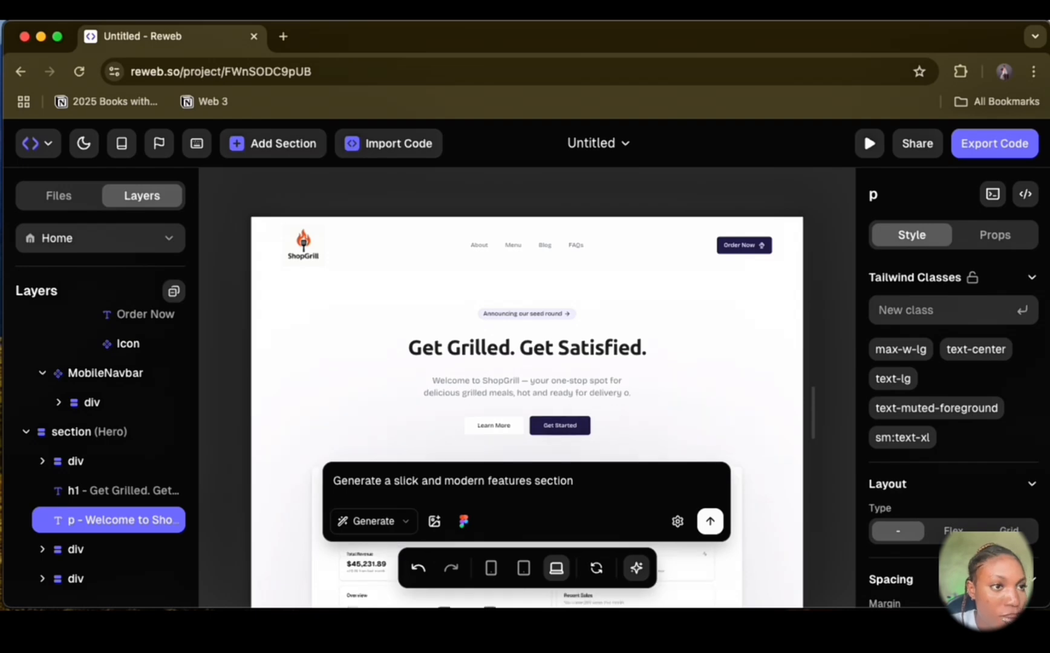
# Step: Replace the announcement badge text above the hero heading with "Browse Menu"
pyautogui.click(540, 319)
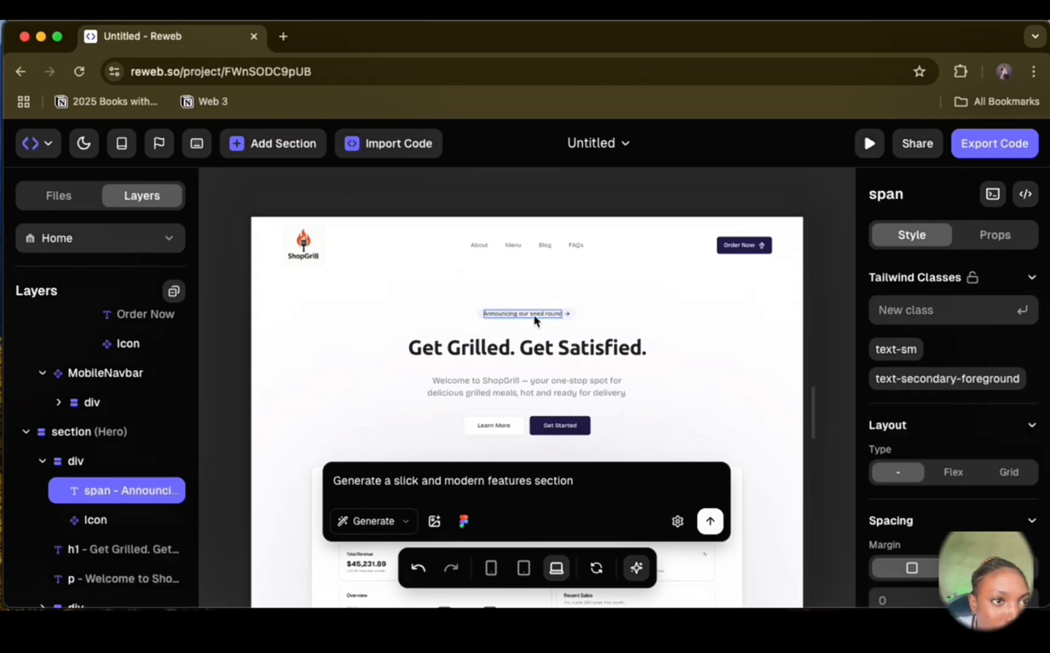
pyautogui.press('BackSpace')
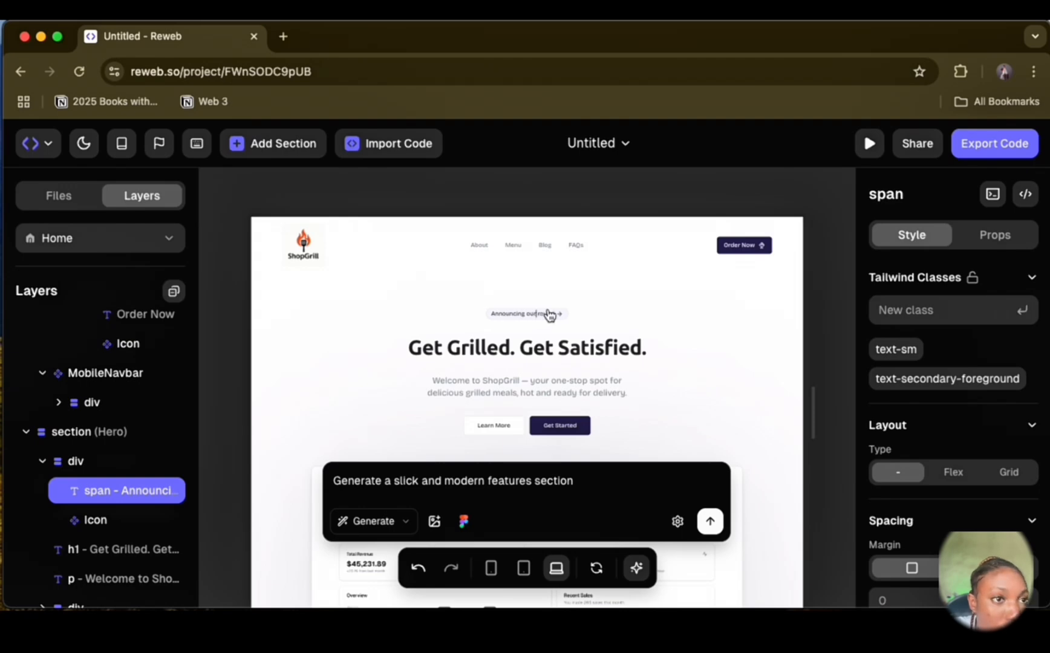
pyautogui.doubleClick(549, 317)
pyautogui.press('BackSpace')
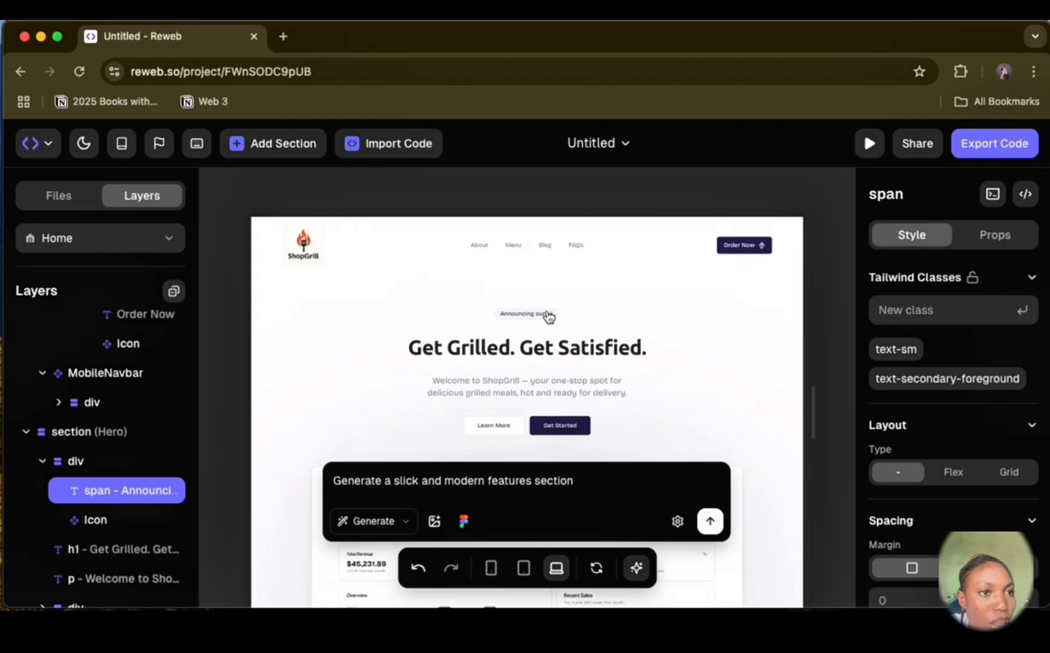
pyautogui.scroll(2, 548, 316)
pyautogui.press('BackSpace')
pyautogui.press('BackSpace')
pyautogui.press('BackSpace')
pyautogui.press('BackSpace')
pyautogui.press('BackSpace')
pyautogui.press('BackSpace')
pyautogui.press('BackSpace')
pyautogui.press('BackSpace')
pyautogui.press('BackSpace')
pyautogui.press('BackSpace')
pyautogui.press('BackSpace')
pyautogui.press('BackSpace')
pyautogui.press('BackSpace')
pyautogui.press('BackSpace')
pyautogui.write('Brows')
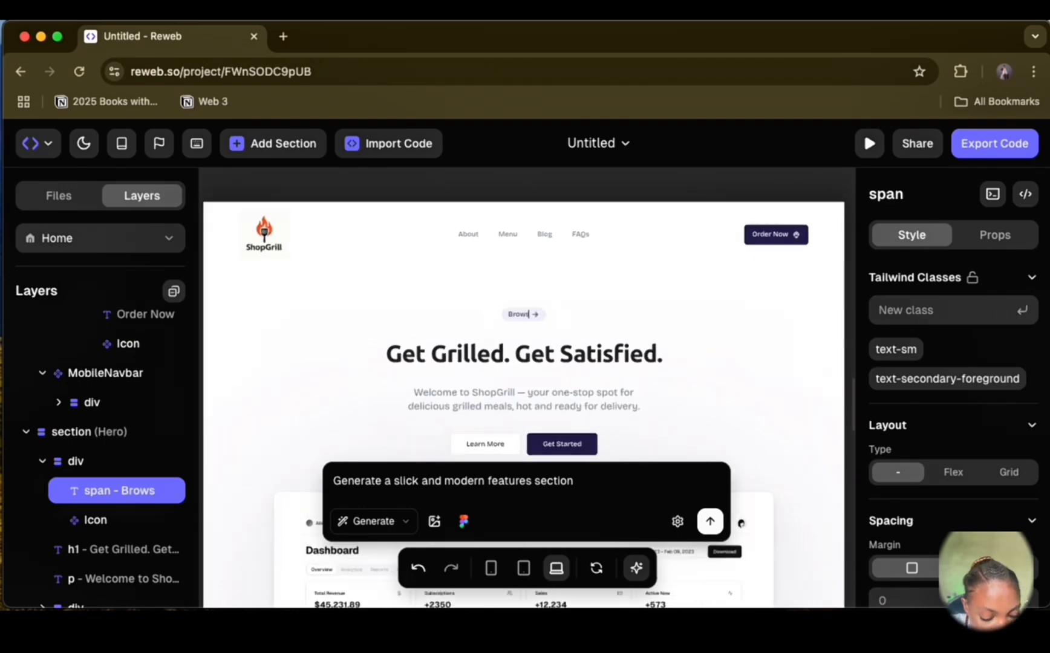
pyautogui.write('e Menu')
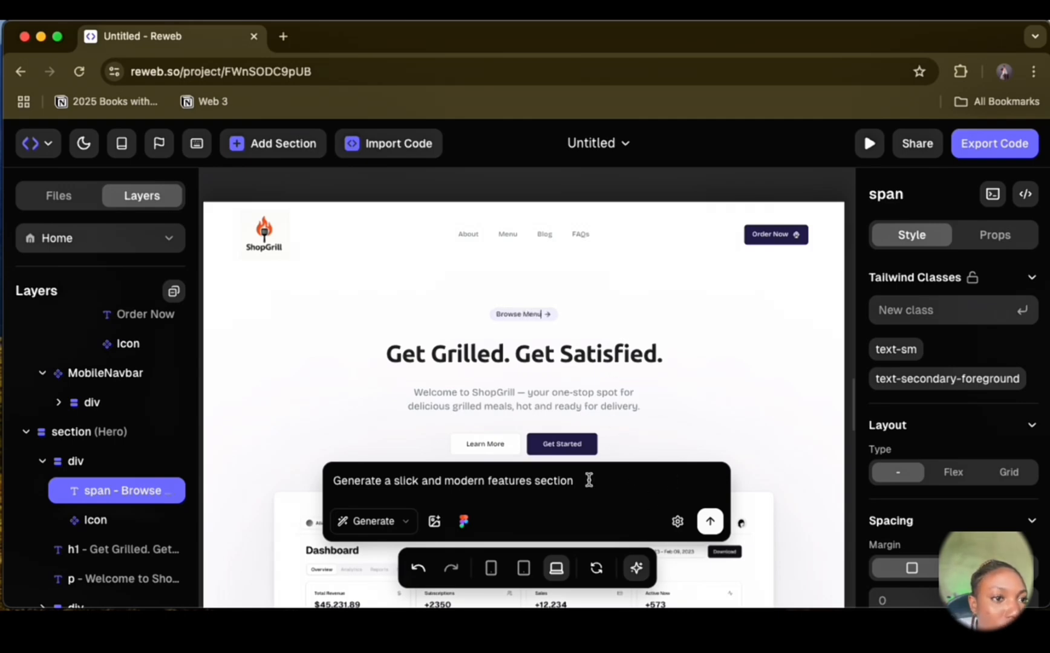
# Step: Hide the AI prompt box and delete the Learn More button from the hero section
pyautogui.click(649, 569)
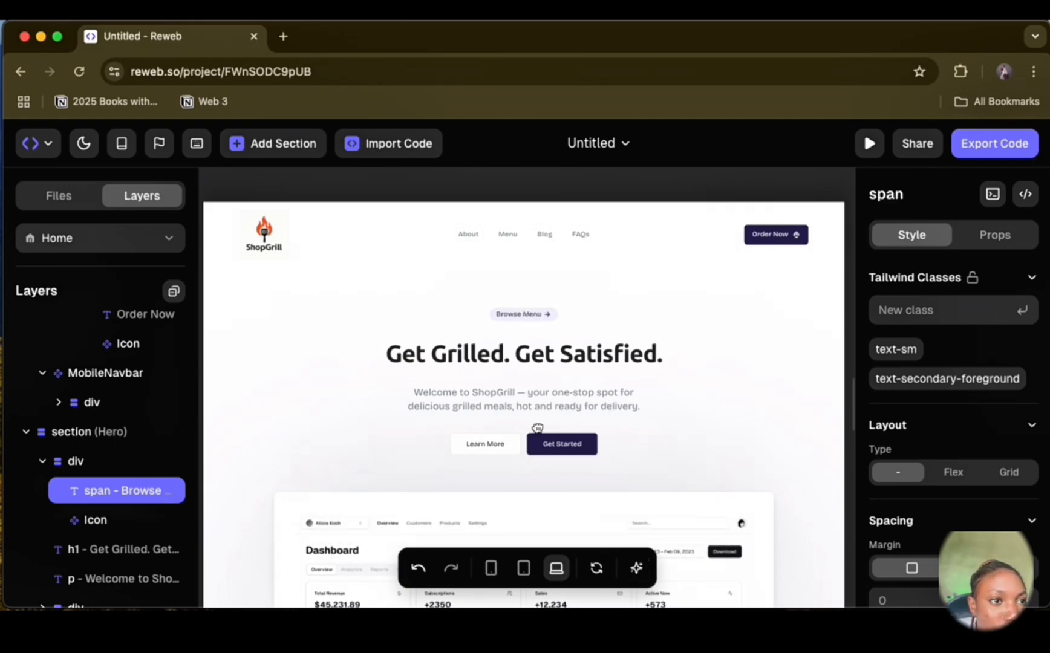
pyautogui.click(489, 443)
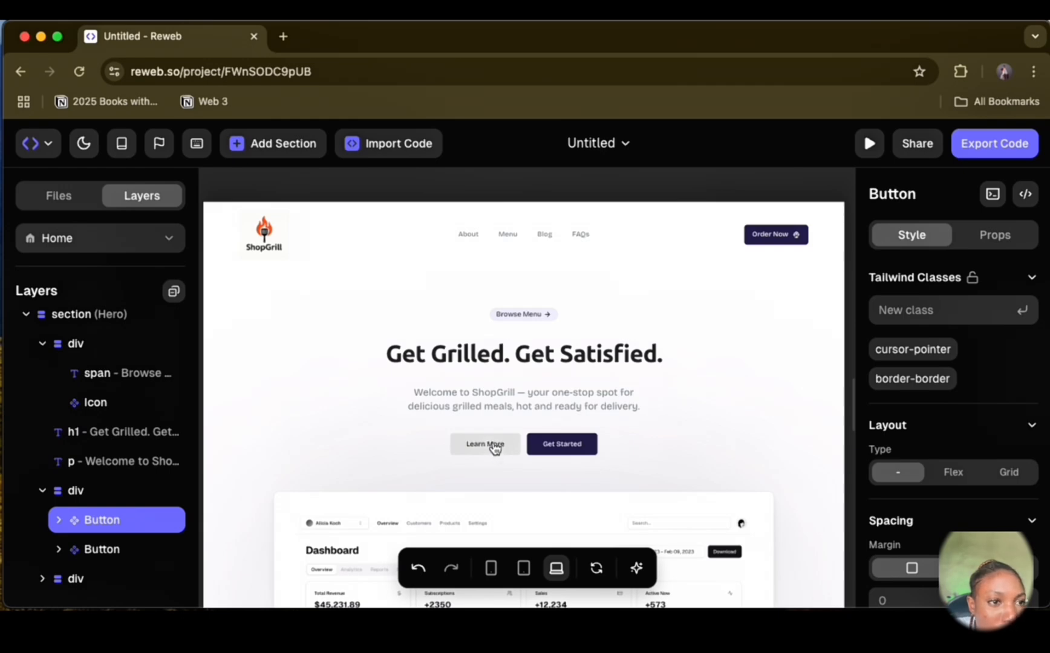
pyautogui.click(59, 520)
pyautogui.click(109, 549)
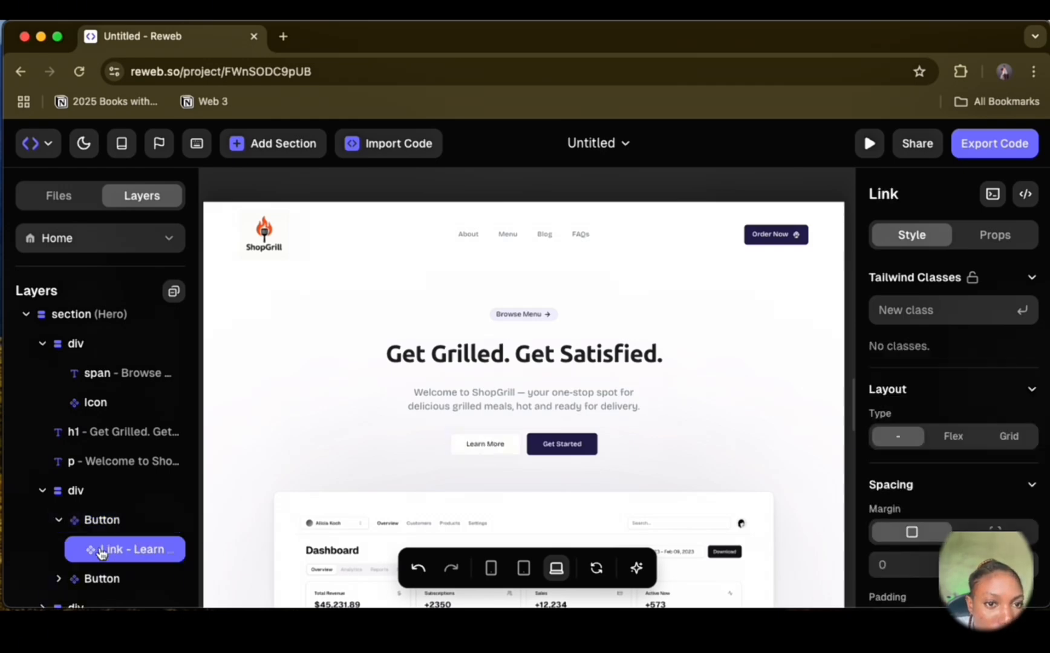
pyautogui.scroll(-1, 83, 544)
pyautogui.click(96, 490)
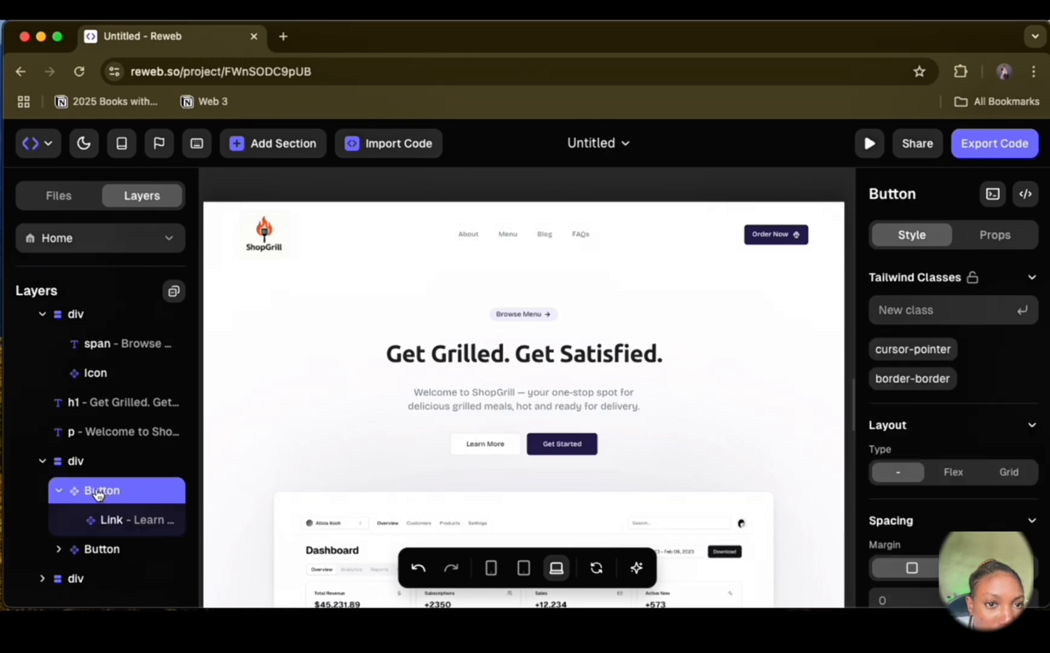
pyautogui.rightClick(97, 491)
pyautogui.click(159, 410)
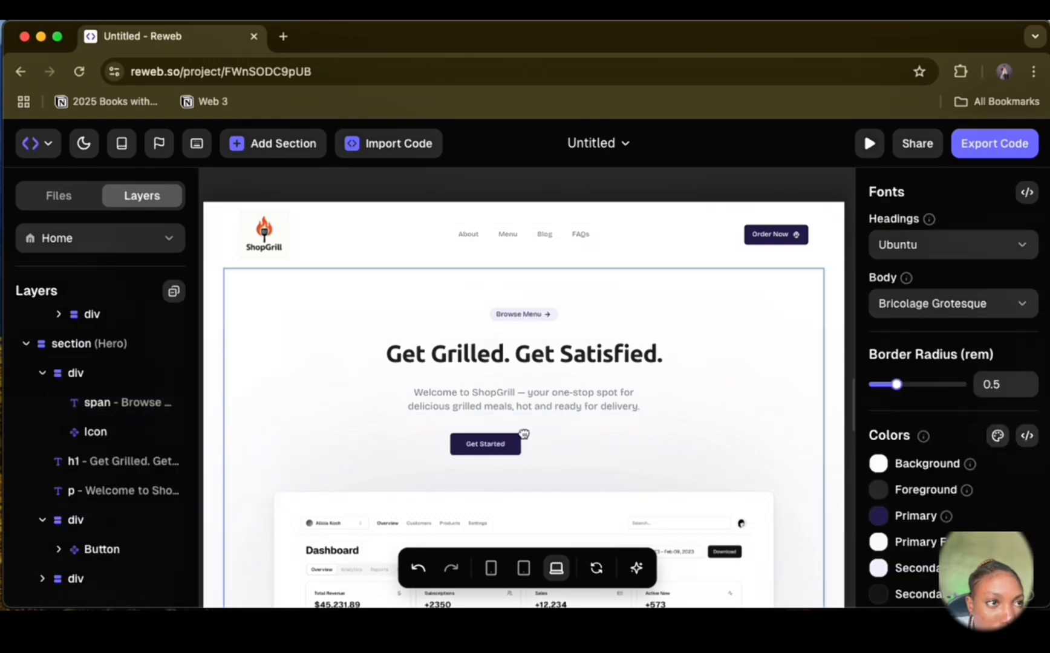
# Step: Duplicate the header's Order Now button and move the copy into the hero's button group after Get Started
pyautogui.scroll(2, 73, 416)
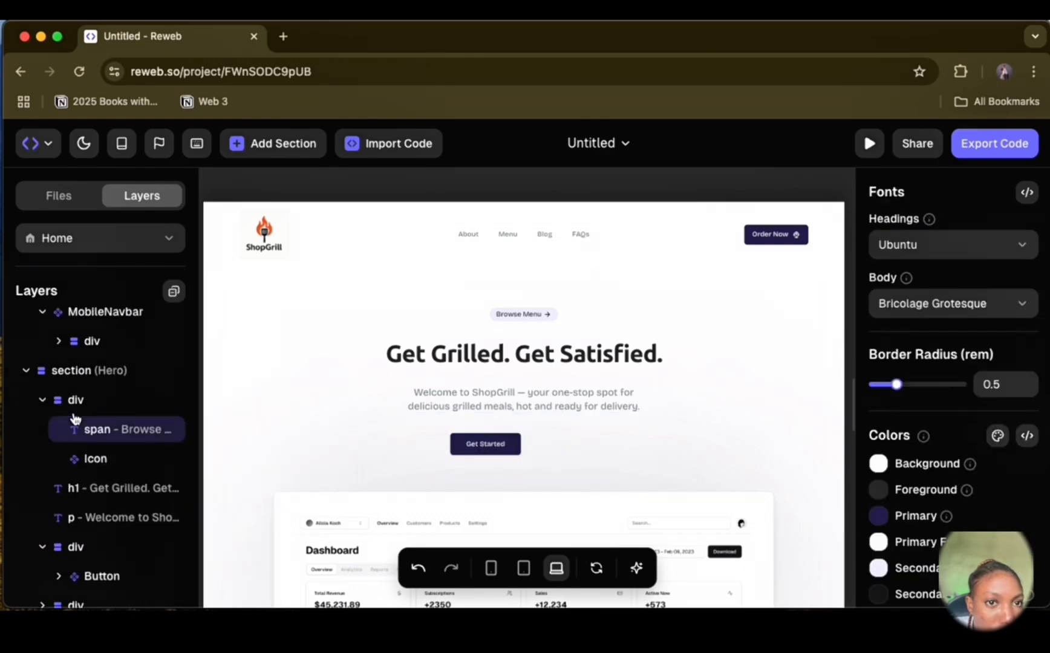
pyautogui.scroll(6, 150, 435)
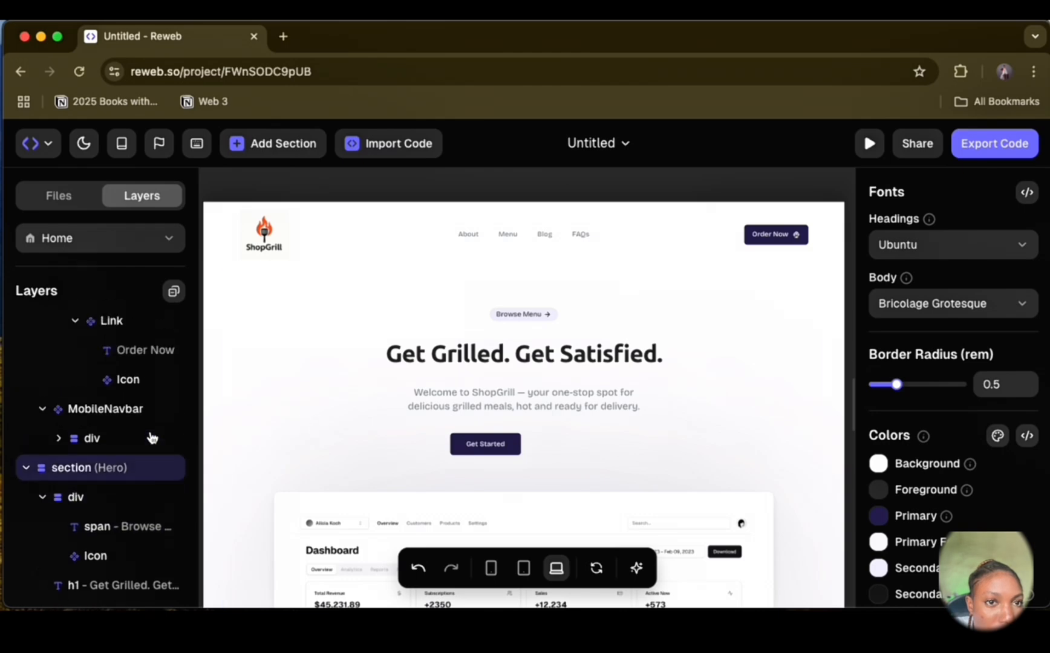
pyautogui.click(111, 396)
pyautogui.click(112, 366)
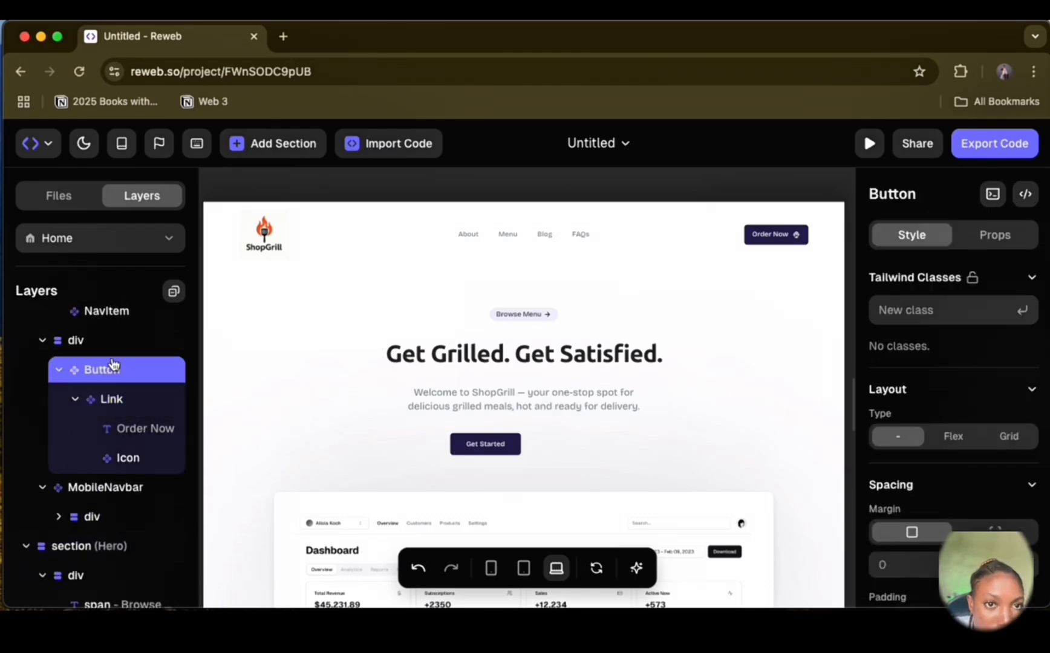
pyautogui.rightClick(114, 364)
pyautogui.click(179, 385)
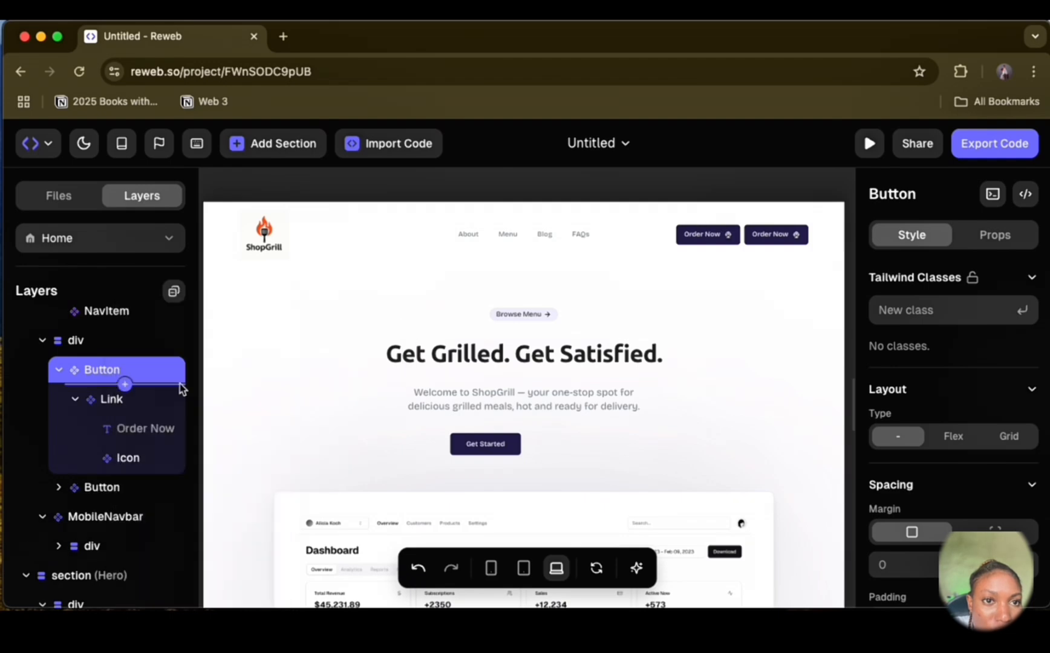
pyautogui.moveTo(110, 497); pyautogui.dragTo(107, 530)
pyautogui.scroll(2, 106, 531)
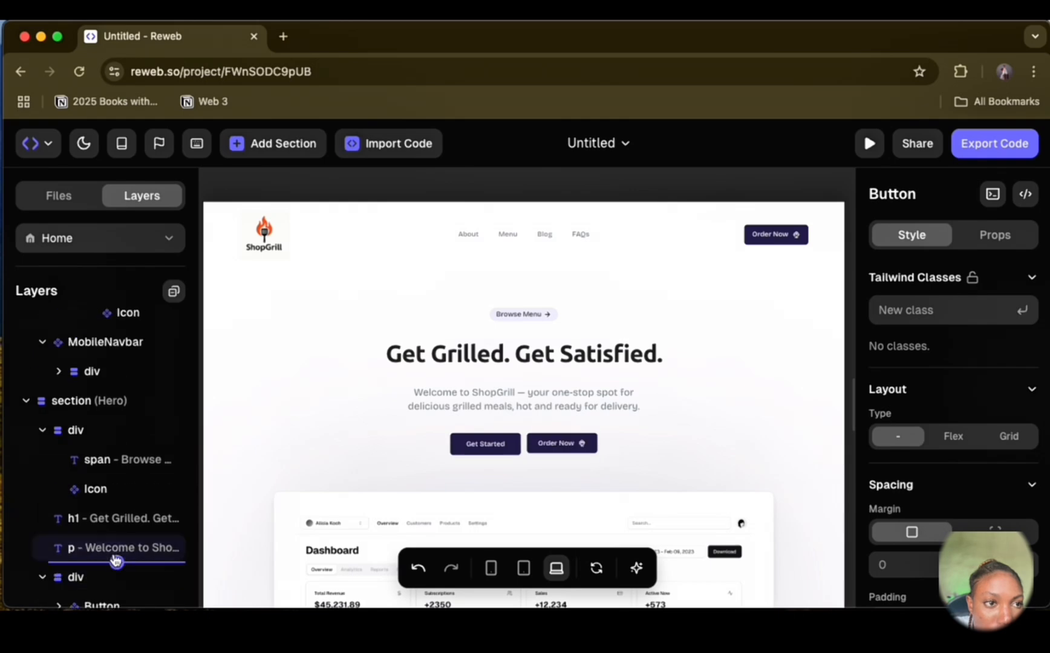
# Step: Delete the Get Started button from the hero section
pyautogui.scroll(-3, 113, 520)
pyautogui.click(110, 529)
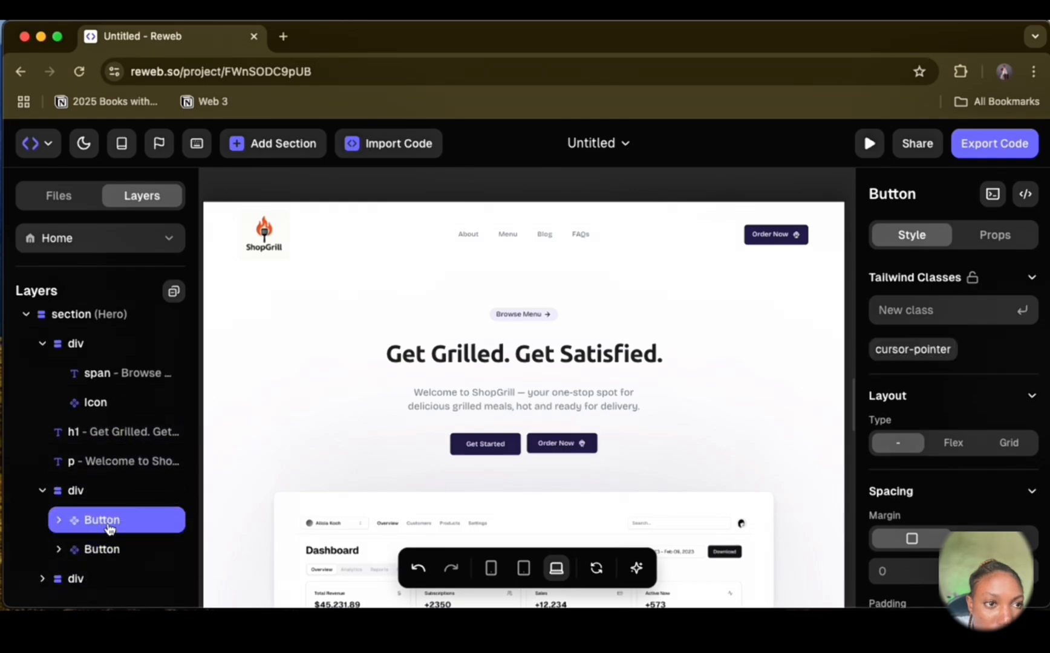
pyautogui.press('Delete')
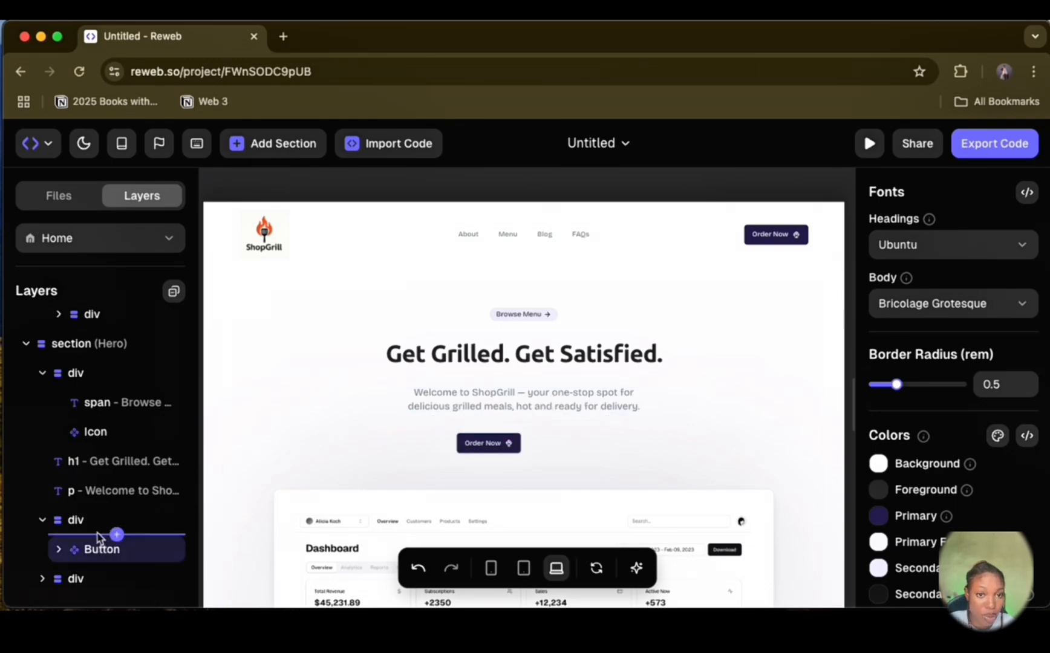
# Step: Replace the hero's dashboard image with pexels-rdne-8522760.jpg from the Downloads folder
pyautogui.scroll(-3, 583, 472)
pyautogui.click(546, 428)
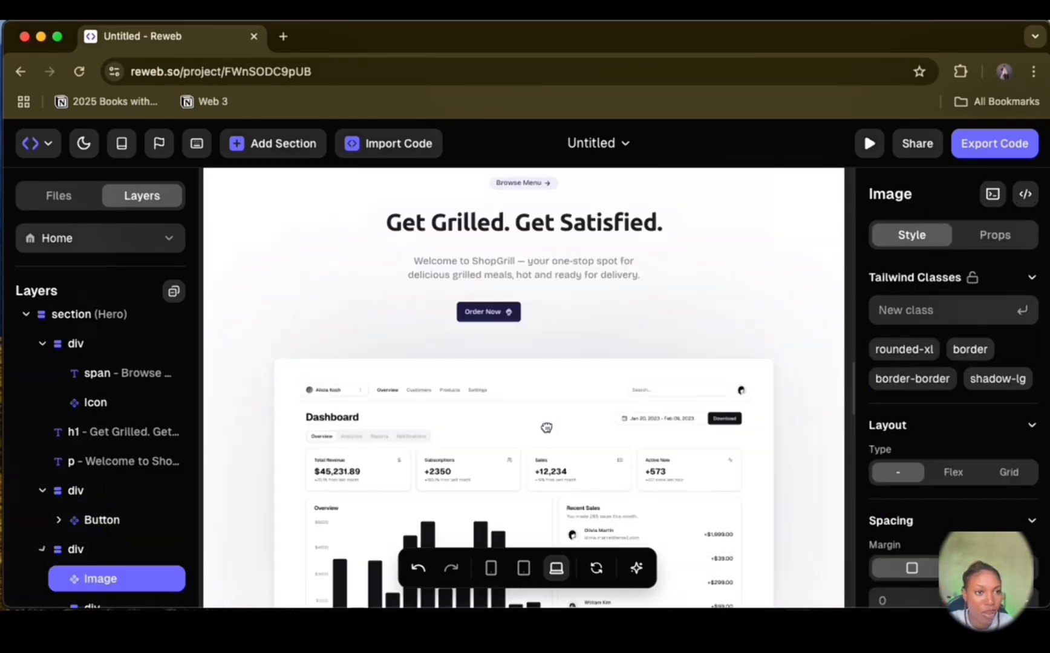
pyautogui.click(112, 574)
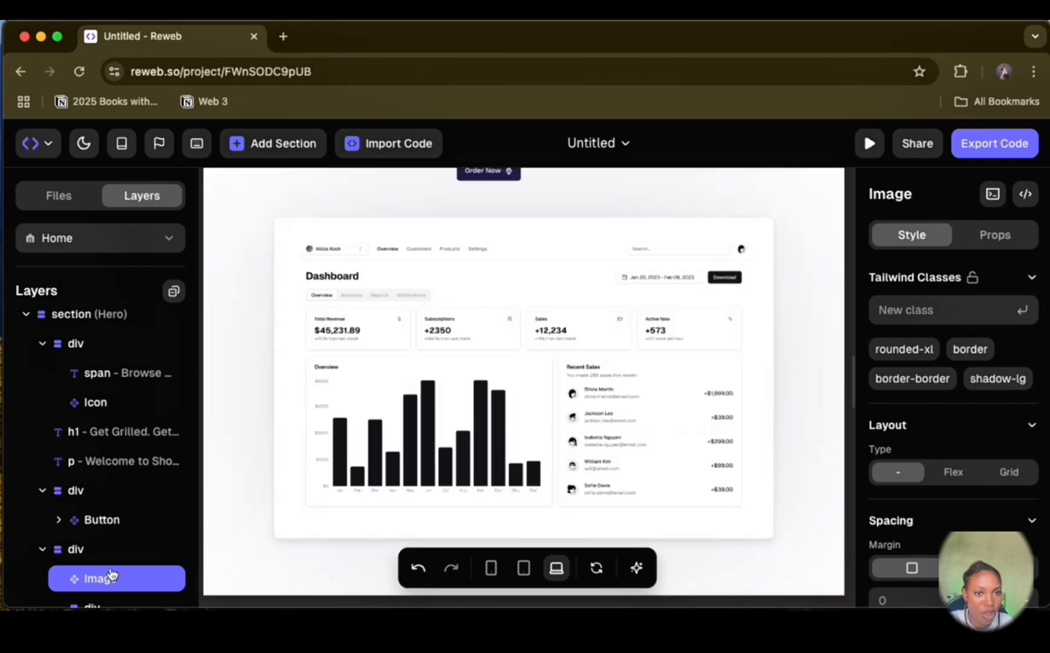
pyautogui.scroll(2, 668, 291)
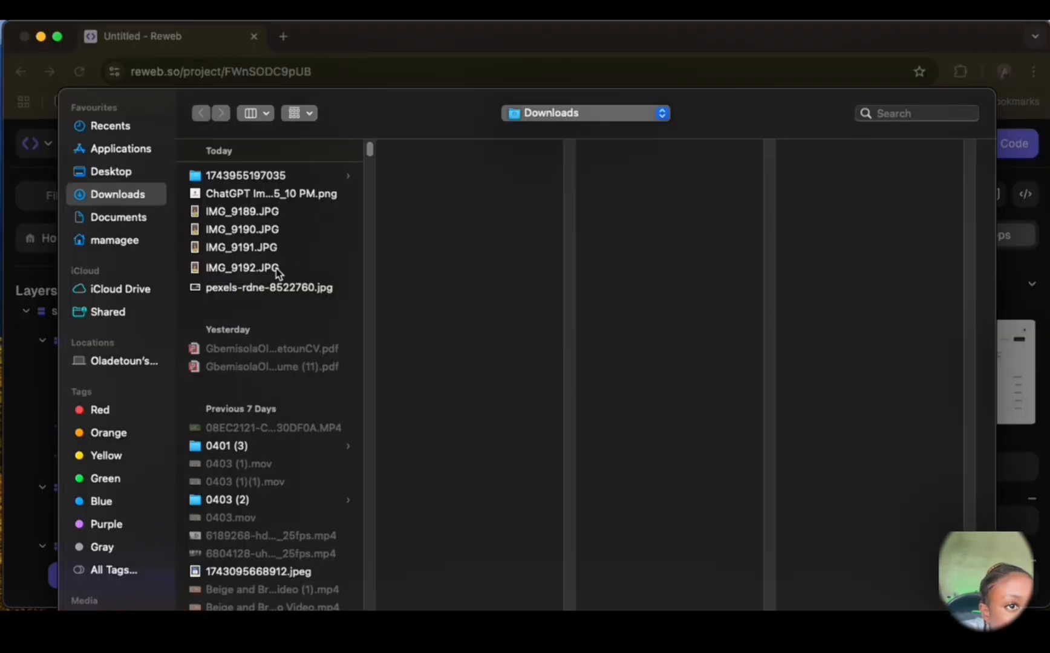
pyautogui.click(267, 288)
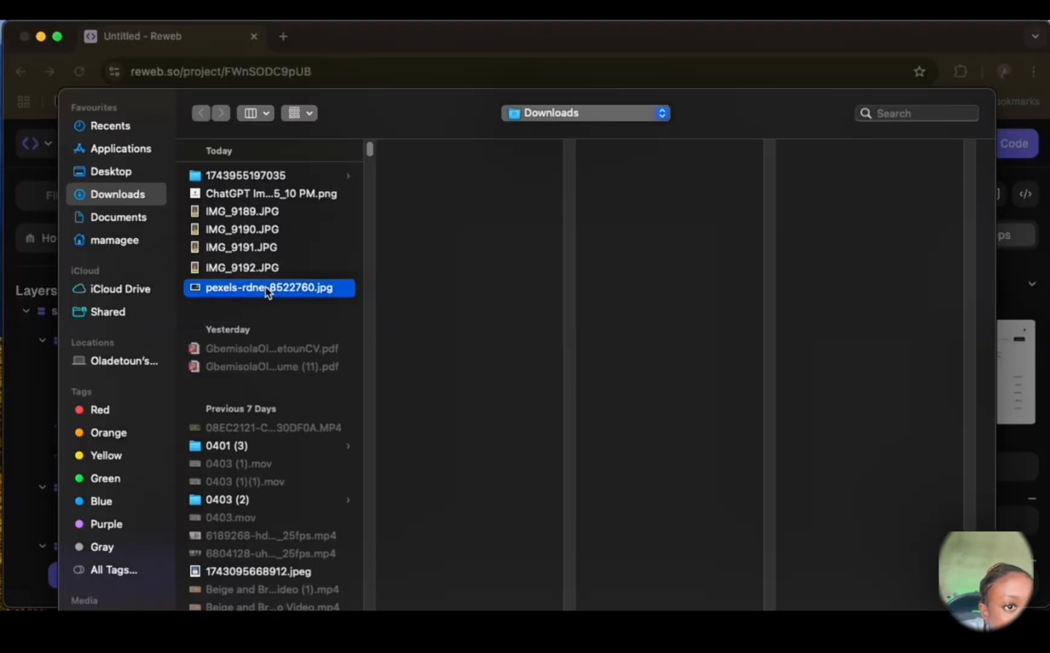
pyautogui.press('Return')
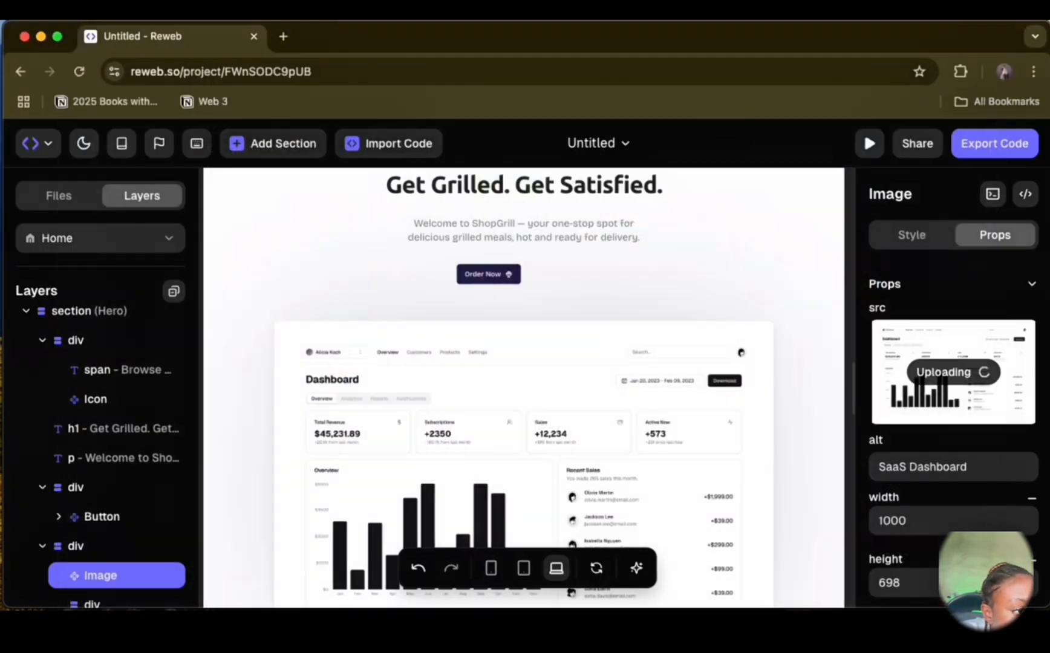
pyautogui.scroll(-10, 660, 471)
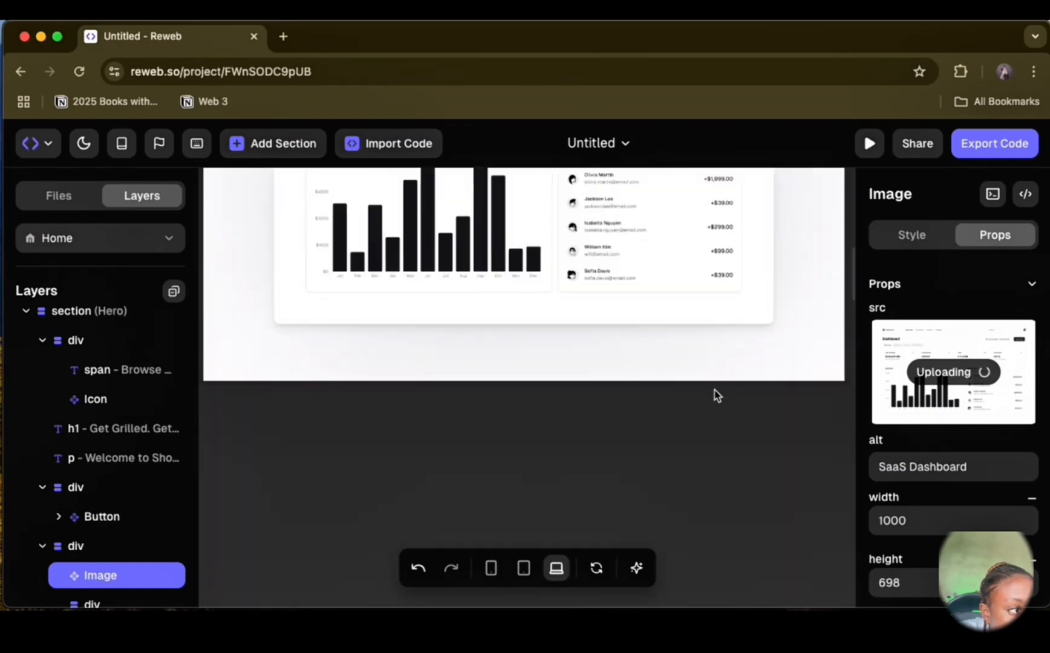
pyautogui.scroll(15, 714, 394)
pyautogui.scroll(-2, 714, 391)
pyautogui.scroll(-3, 719, 369)
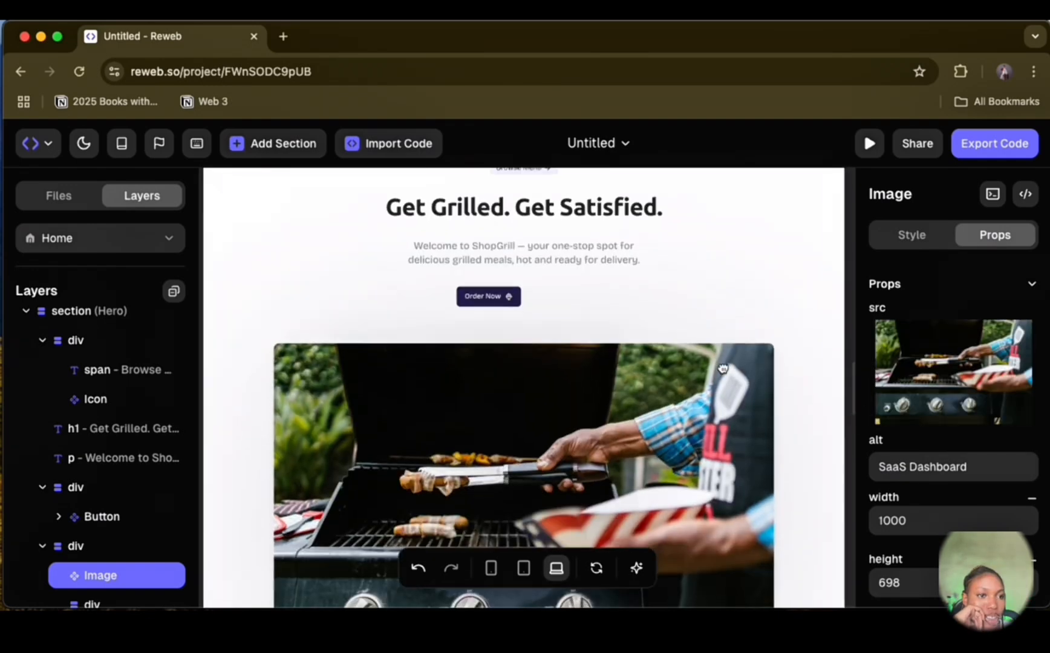
pyautogui.scroll(-4, 529, 379)
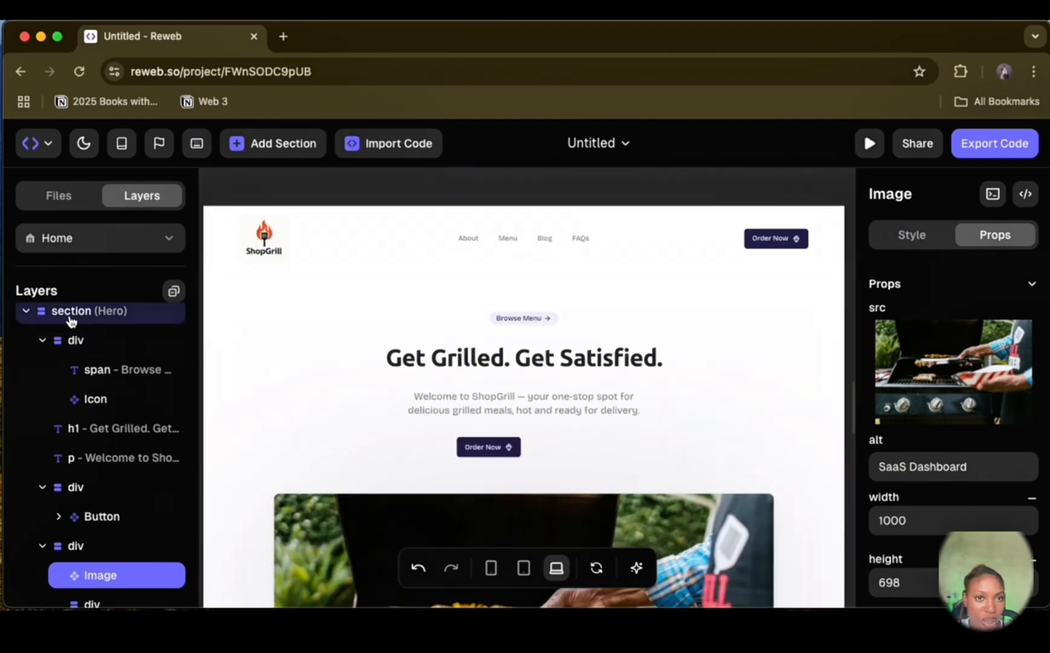
# Step: Preview the page in the browser, check the header and the full hero section, and return to the editor
pyautogui.click(871, 145)
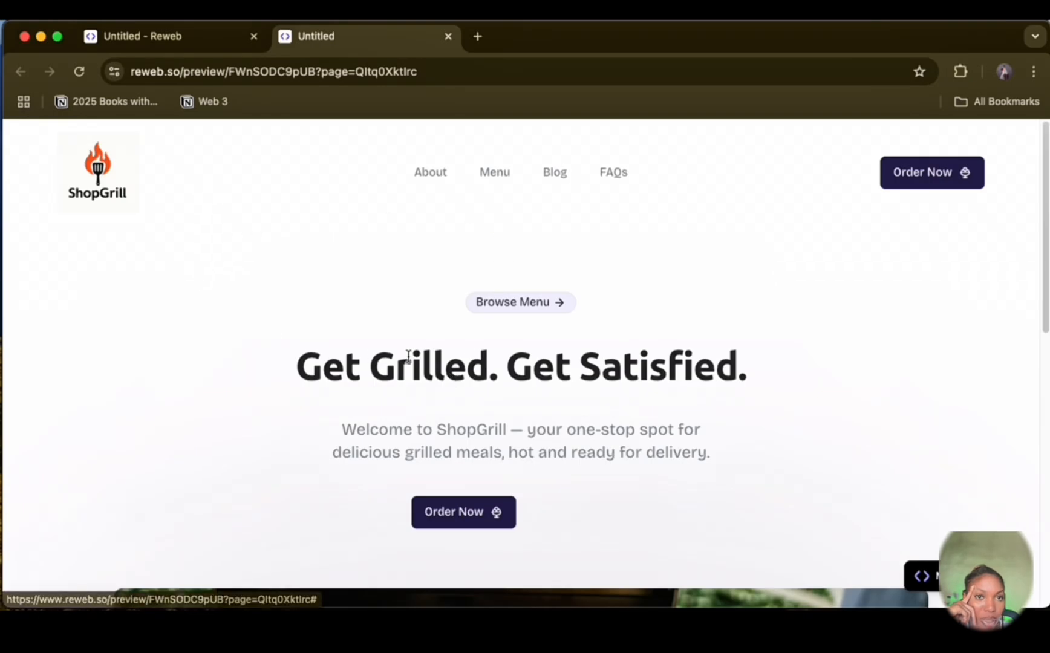
pyautogui.scroll(-10, 661, 361)
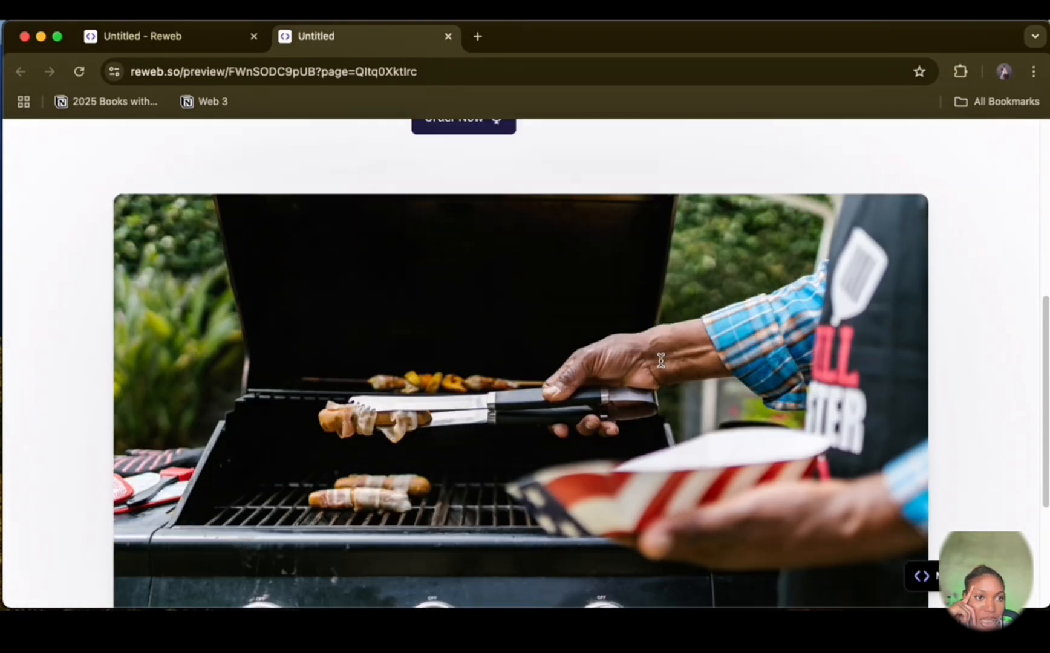
pyautogui.scroll(10, 663, 365)
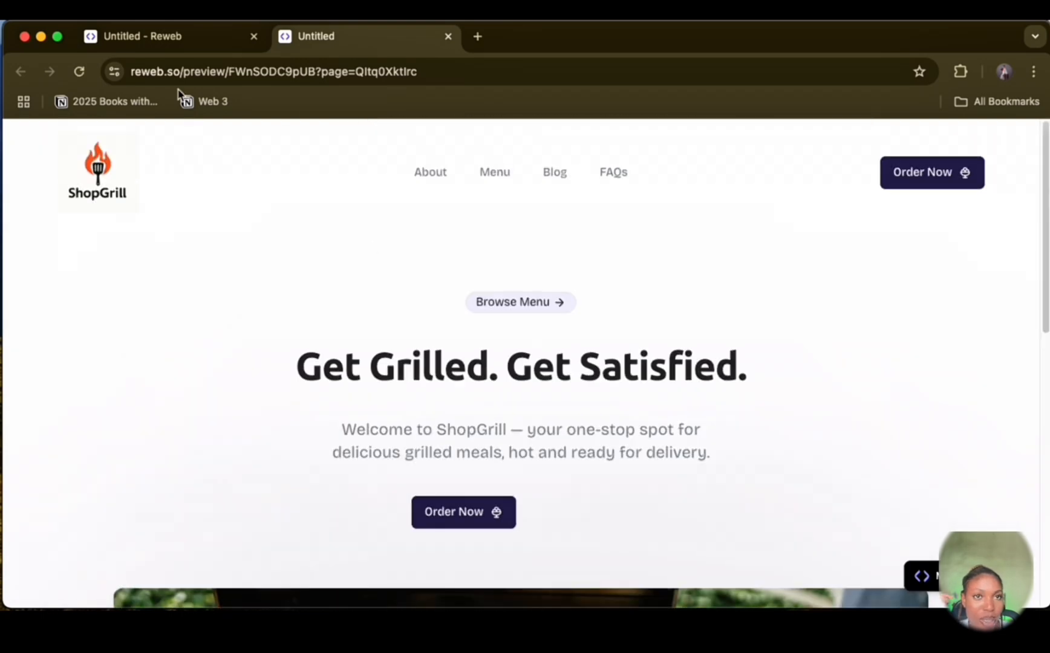
pyautogui.click(165, 41)
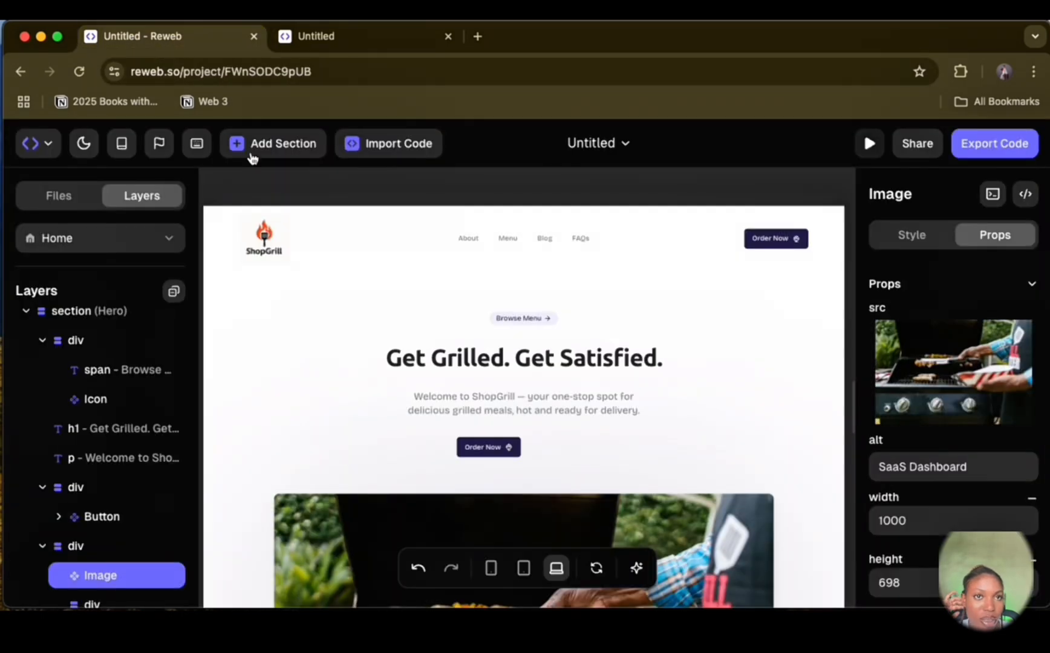
# Step: Browse the hero and features templates in the Reweb section library and close it without adding a section
pyautogui.click(297, 153)
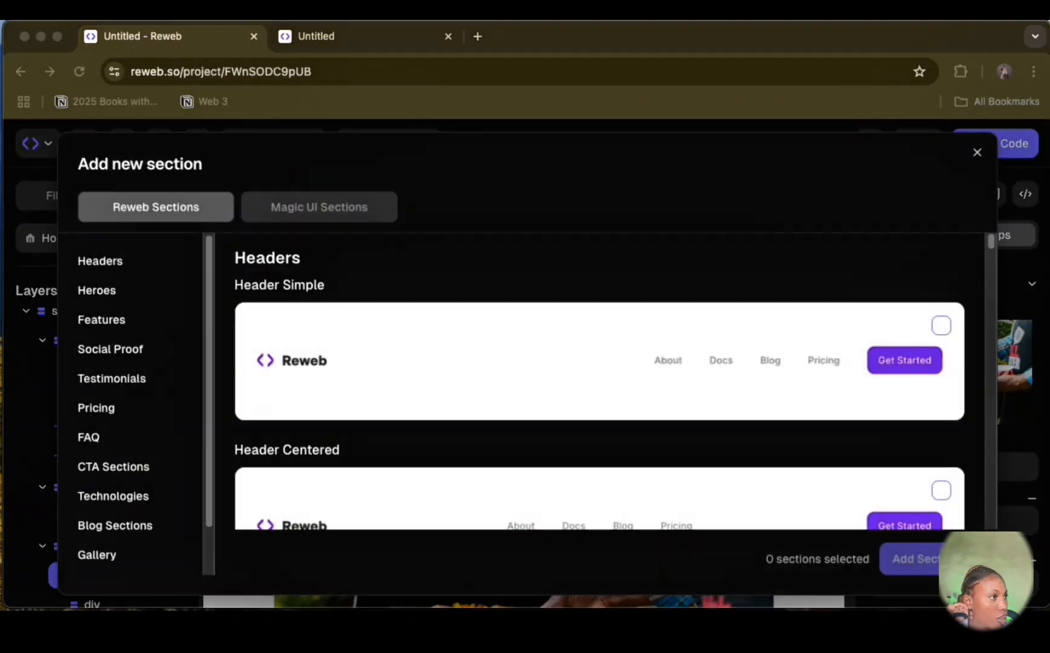
pyautogui.scroll(-15, 716, 464)
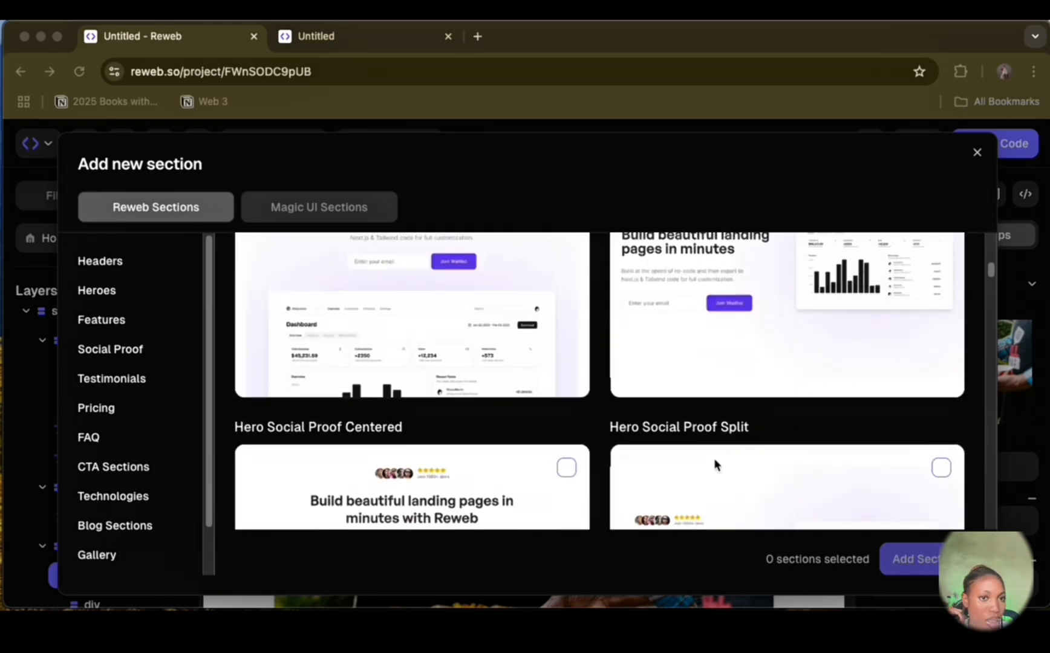
pyautogui.scroll(-2, 715, 463)
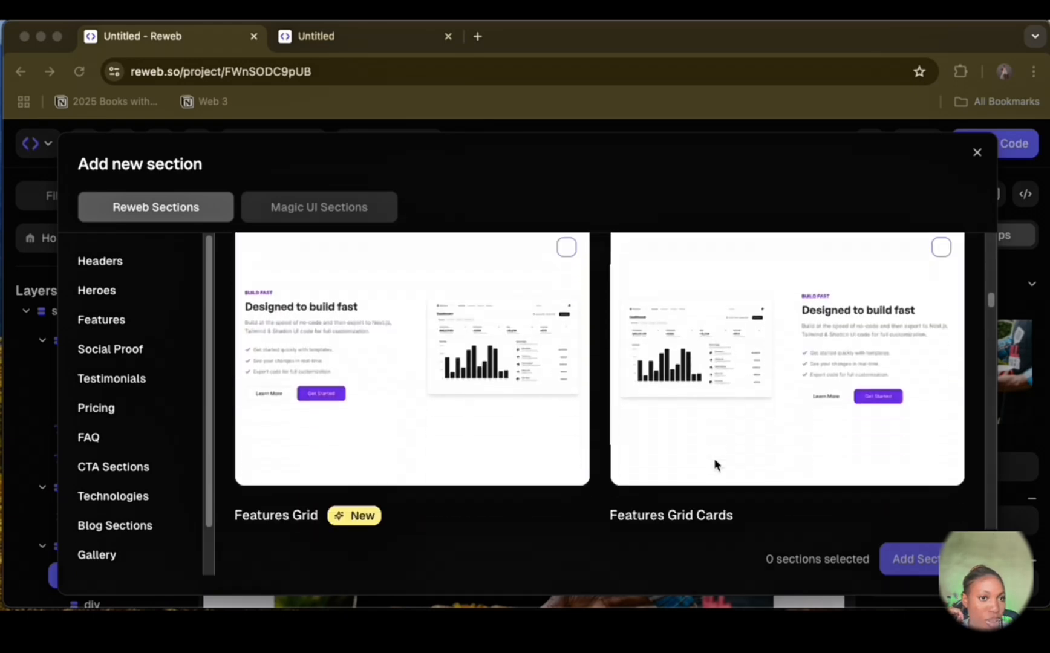
pyautogui.scroll(-1, 714, 463)
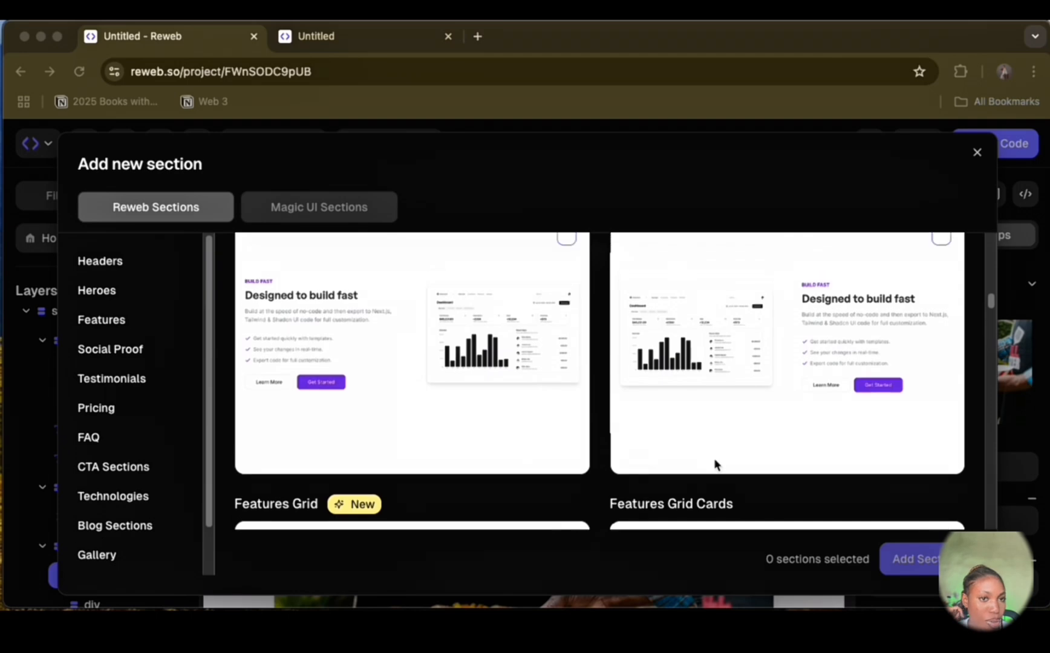
pyautogui.scroll(2, 714, 463)
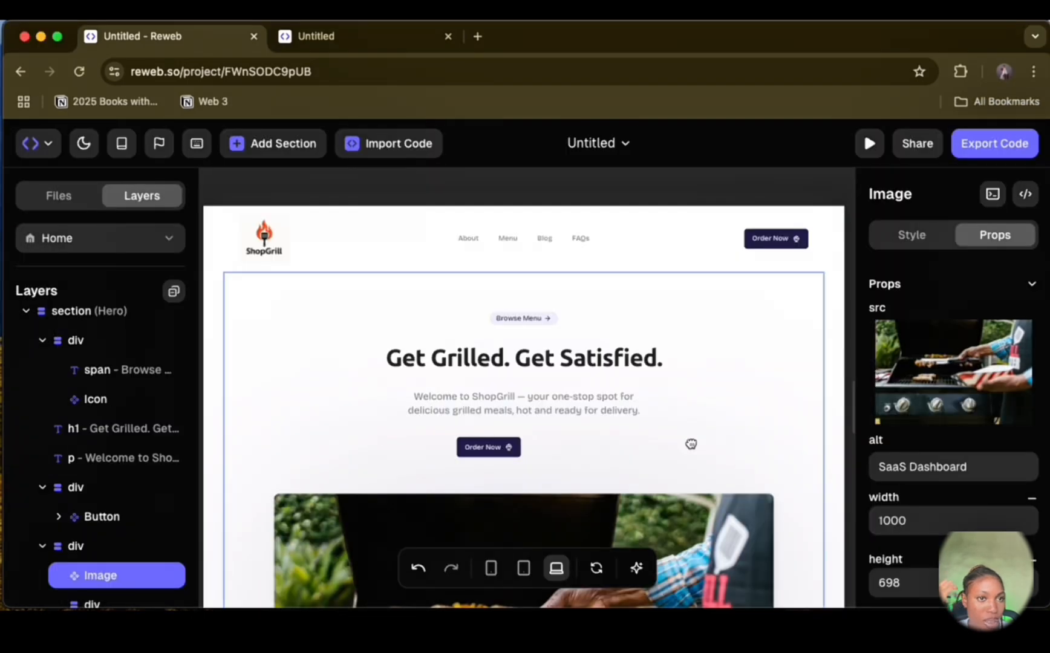
# Step: Replace the dashboard image in the features section with pexels-rdne-8523132.jpg from the Downloads folder
pyautogui.scroll(-8, 691, 444)
pyautogui.click(386, 455)
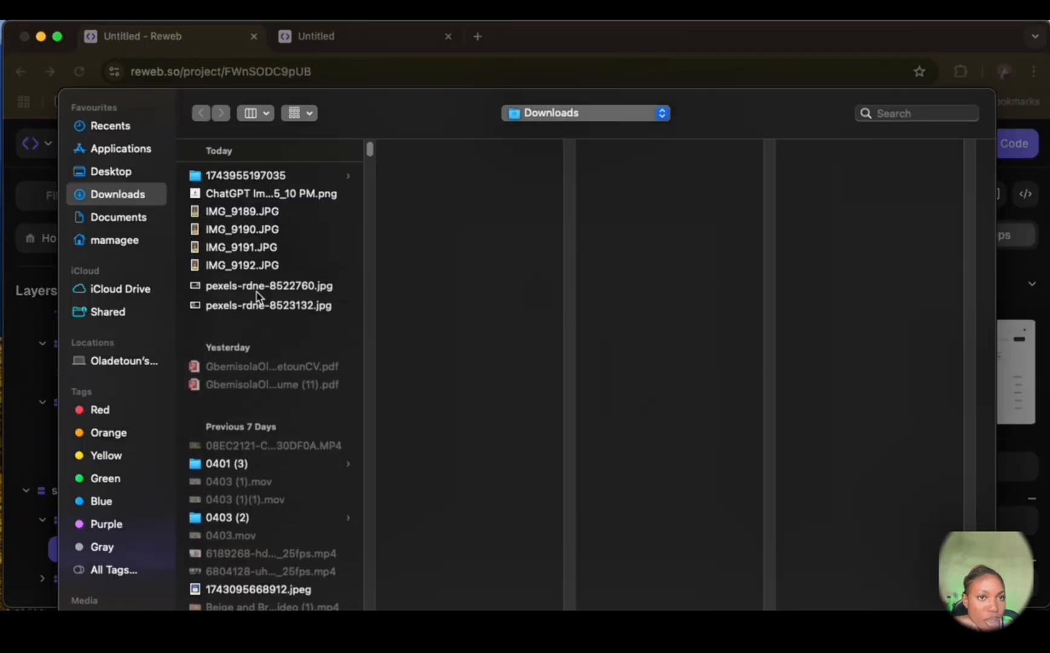
pyautogui.click(257, 290)
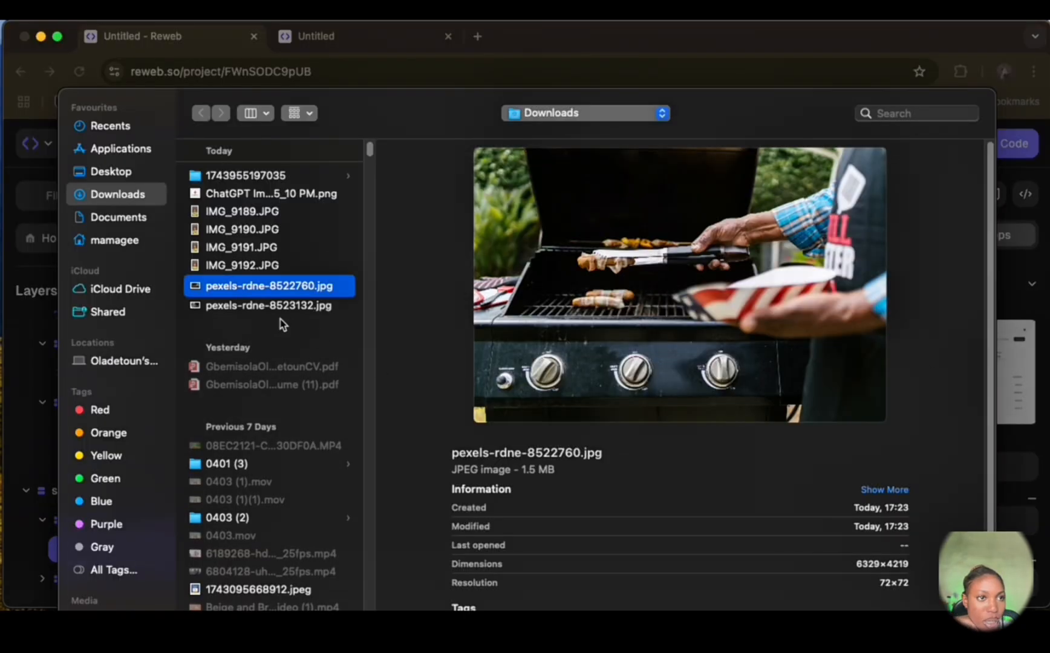
pyautogui.click(267, 307)
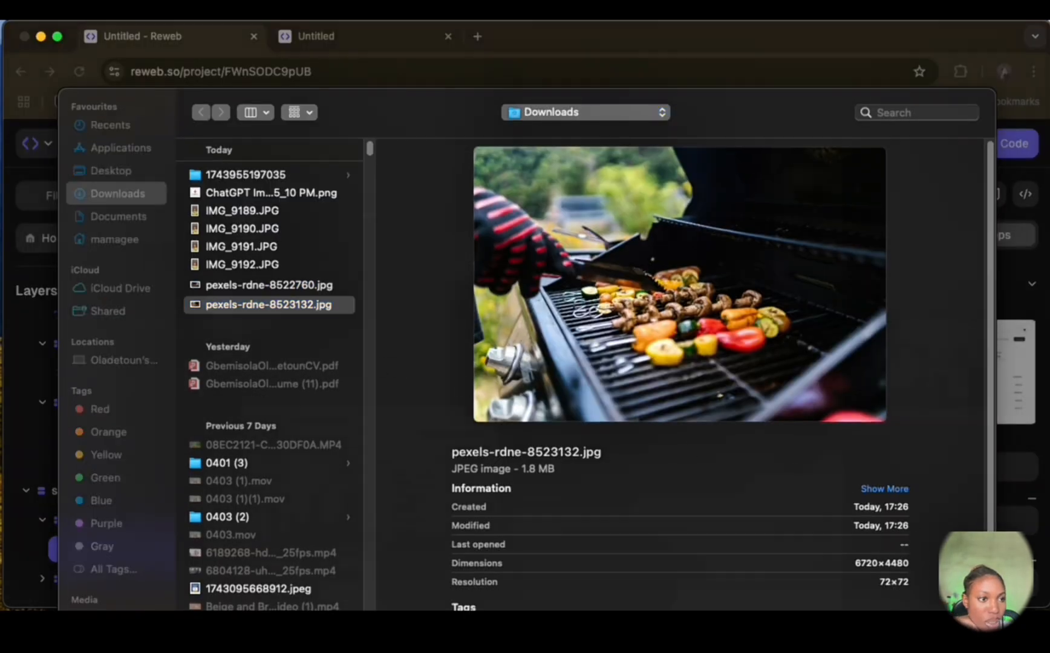
pyautogui.press('Return')
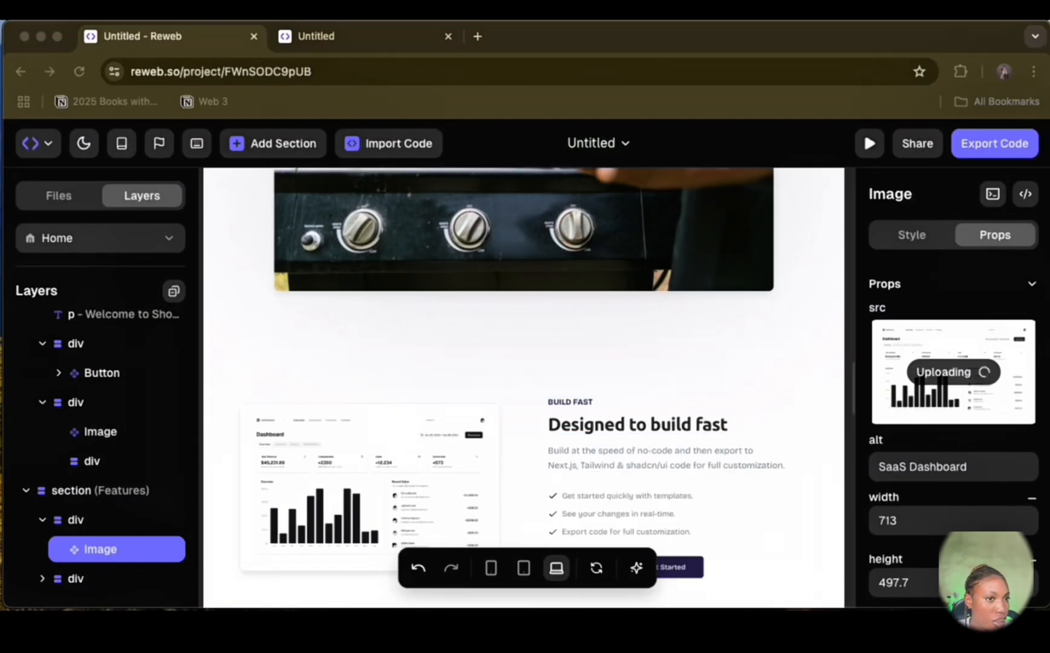
# Step: Delete the "Build fast" label above the features section's heading
pyautogui.click(572, 404)
pyautogui.click(572, 404)
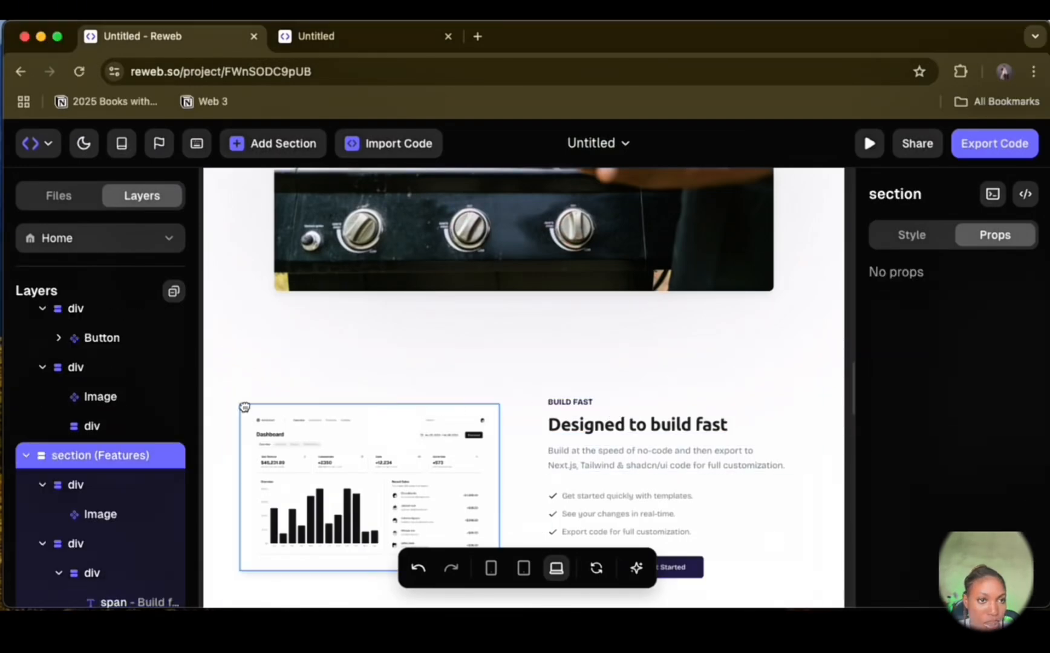
pyautogui.click(563, 406)
pyautogui.rightClick(148, 464)
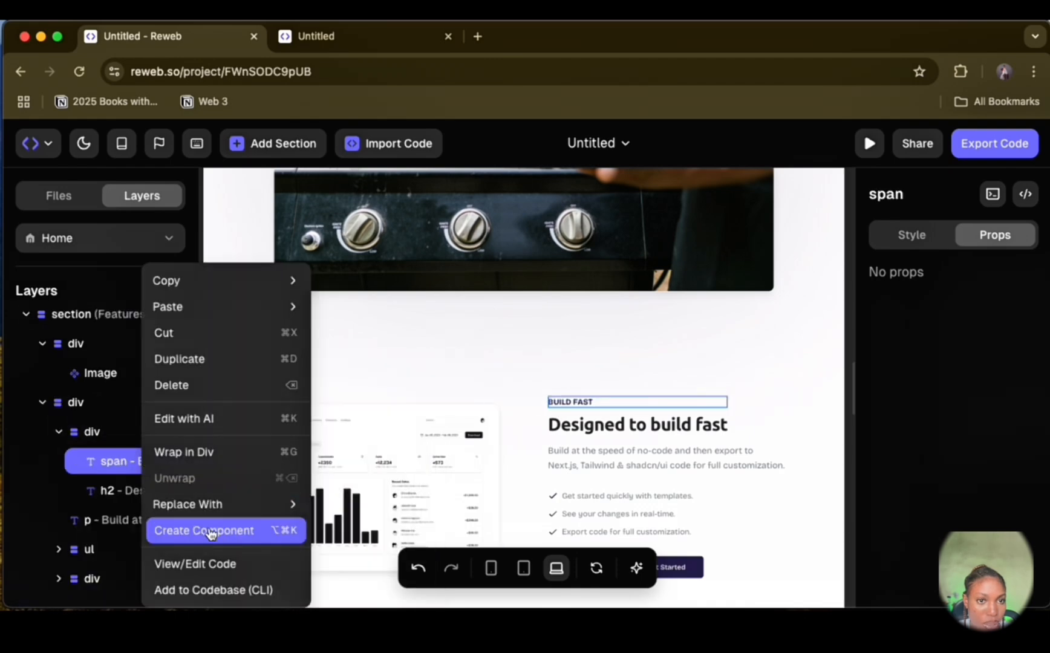
pyautogui.click(196, 396)
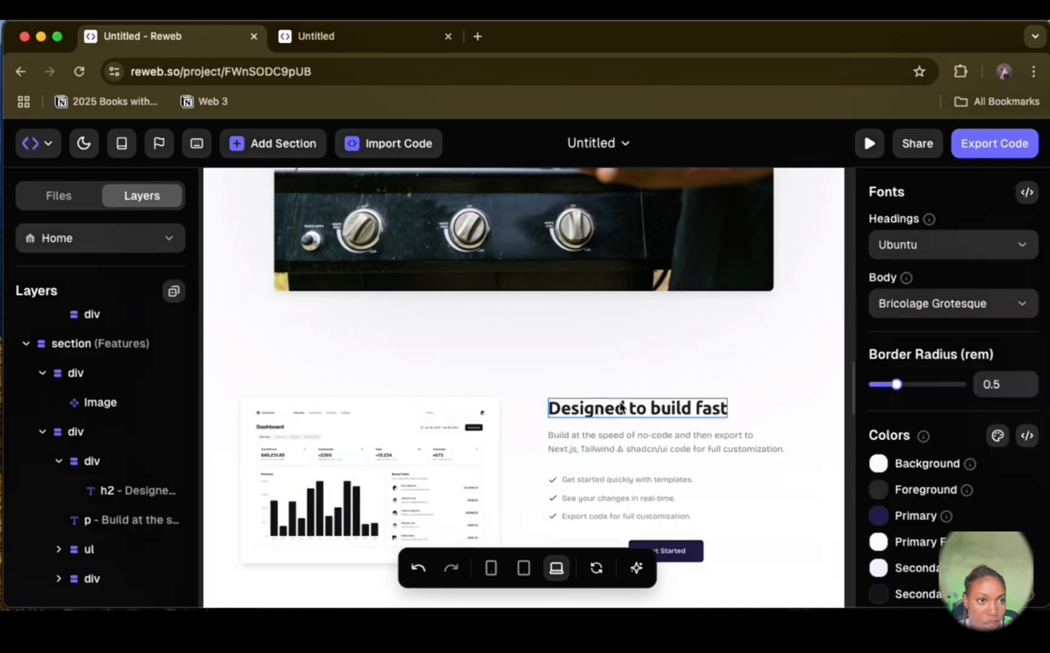
# Step: Change the features heading to "Who We Are" and its paragraph to the ShopGrill text beginning "At ShopGrill, we're passionate about fire-kissed flavors"
pyautogui.click(622, 408)
pyautogui.moveTo(549, 413); pyautogui.dragTo(729, 413)
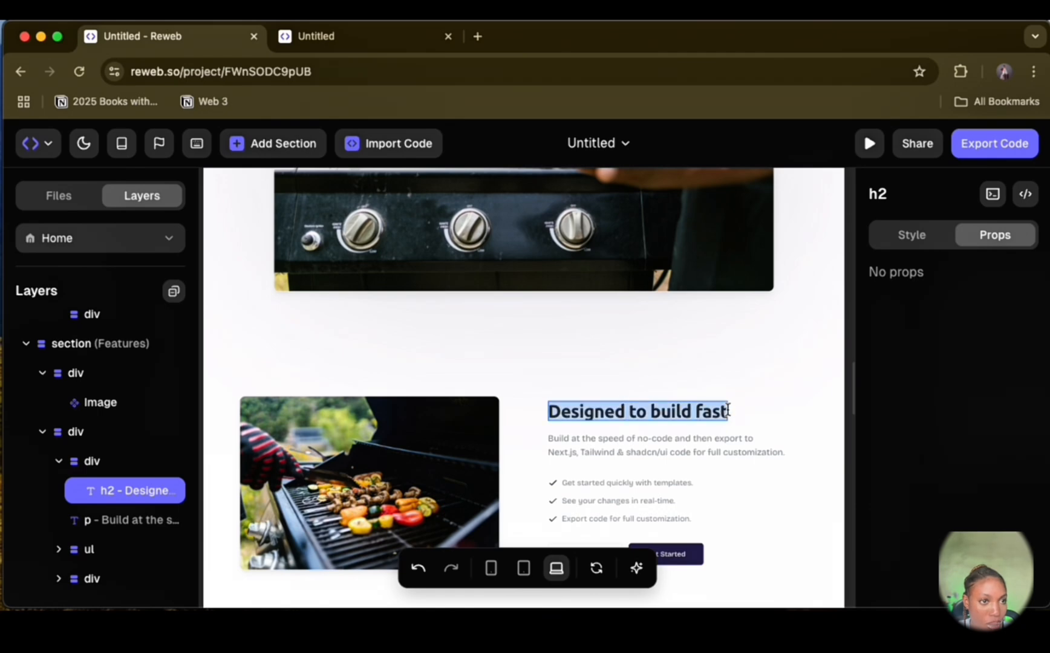
pyautogui.press('super+v')
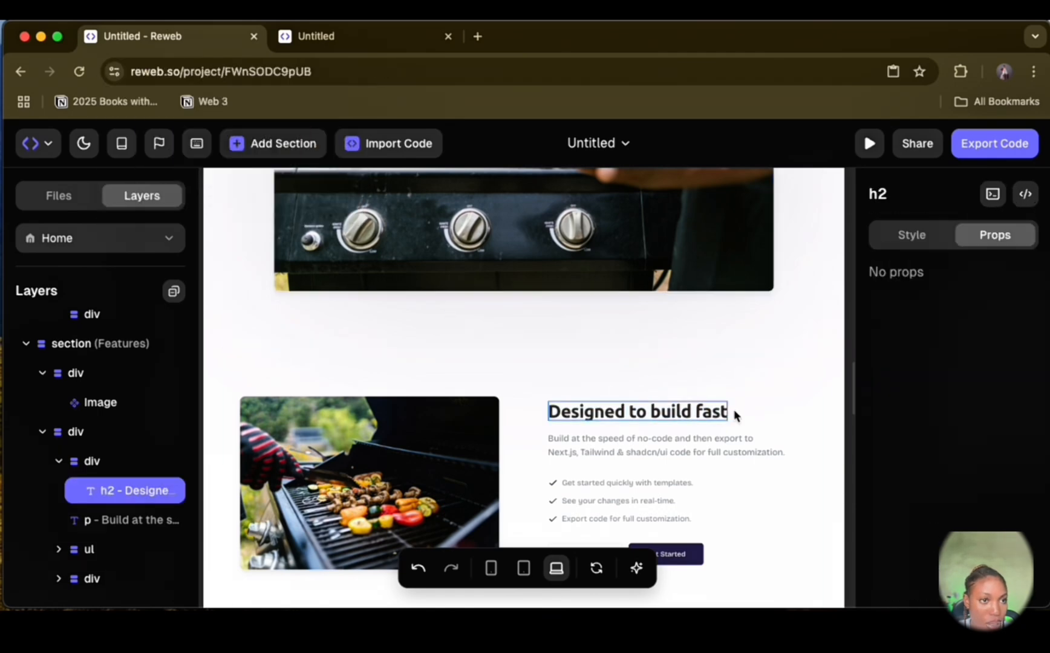
pyautogui.press('BackSpace')
pyautogui.press('BackSpace')
pyautogui.press('BackSpace')
pyautogui.press('BackSpace')
pyautogui.press('BackSpace')
pyautogui.press('BackSpace')
pyautogui.press('BackSpace')
pyautogui.press('BackSpace')
pyautogui.press('BackSpace')
pyautogui.press('BackSpace')
pyautogui.press('BackSpace')
pyautogui.press('BackSpace')
pyautogui.press('BackSpace')
pyautogui.press('BackSpace')
pyautogui.press('BackSpace')
pyautogui.press('BackSpace')
pyautogui.press('BackSpace')
pyautogui.press('BackSpace')
pyautogui.press('BackSpace')
pyautogui.press('BackSpace')
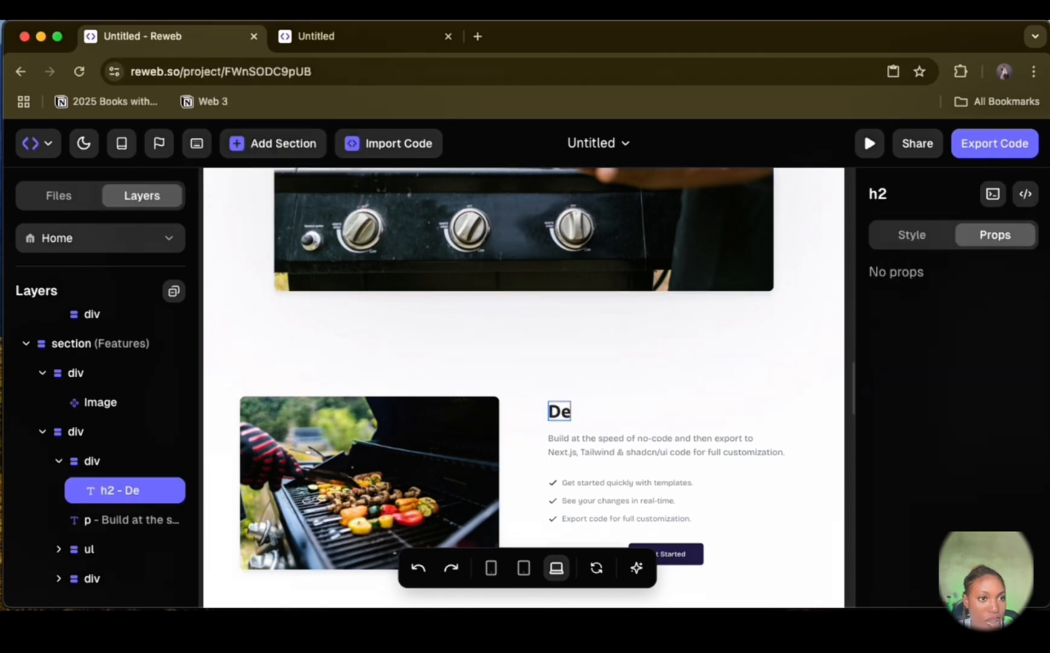
pyautogui.write('Who We Are')
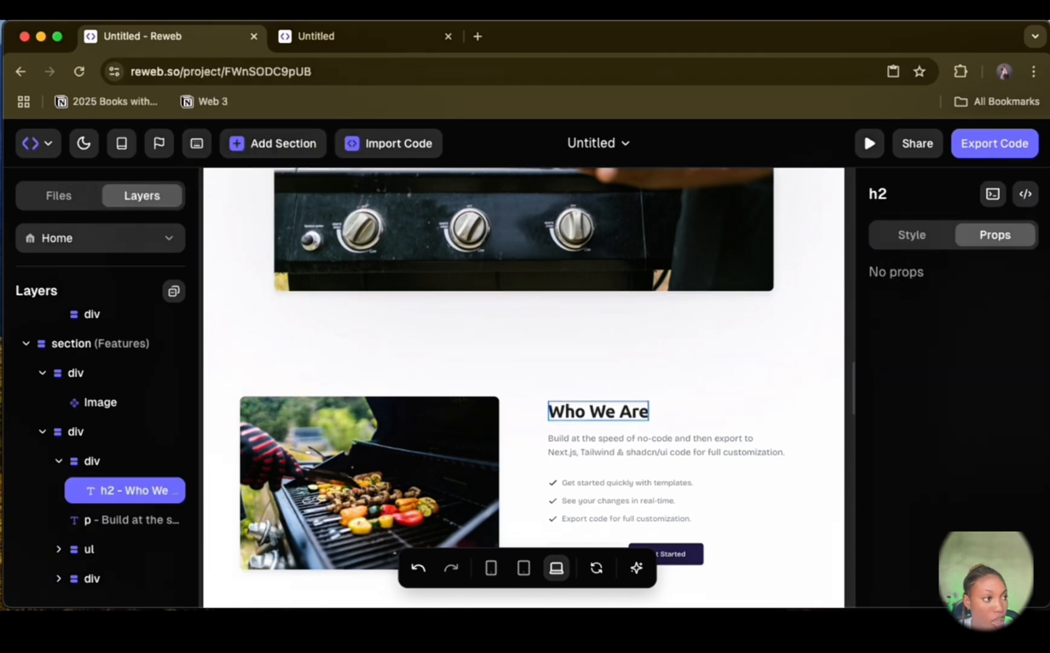
pyautogui.write("At ShopGrill, we're passionate about fire-kissed flavors and mouthwatering meals. Whether it's spicy grilled chicken, beef suya, barbecue fish, or veggie skewers, we bring smoky goodness straight to your plate.")
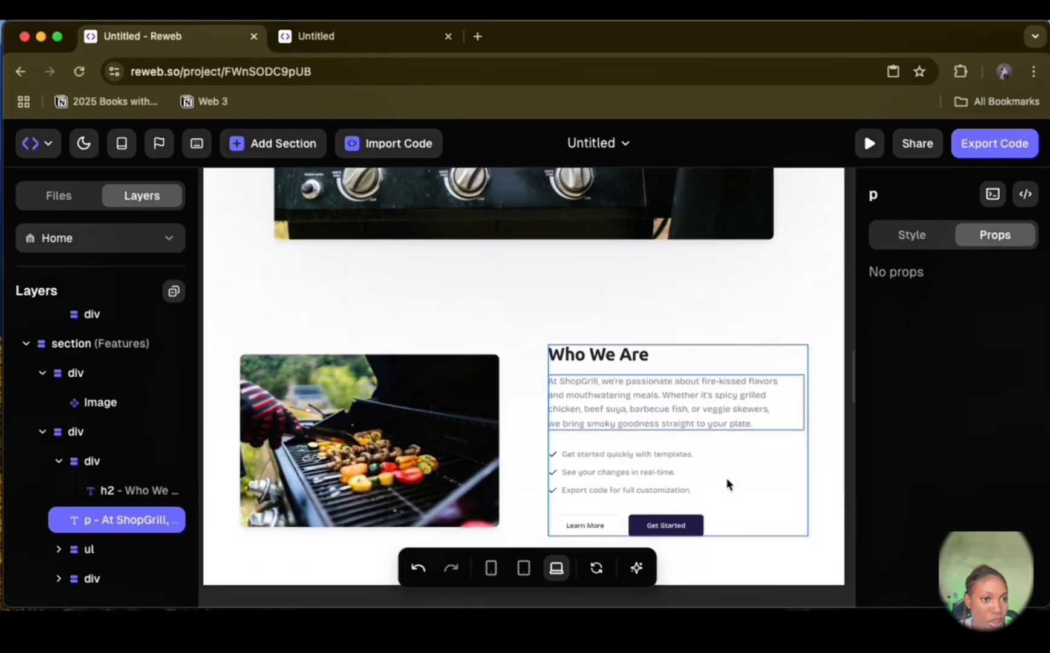
# Step: Replace "templates" with "ordering" in the first checklist item of the Who We Are section
pyautogui.click(668, 460)
pyautogui.doubleClick(668, 459)
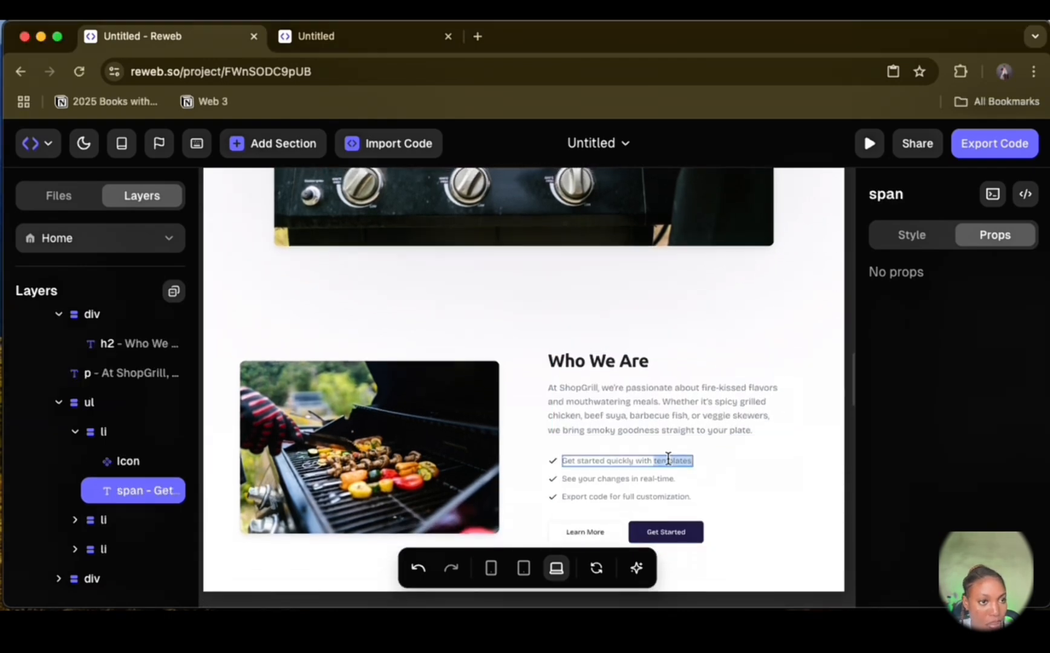
pyautogui.write('ordering')
# Step: Delete the whole checklist below the Who We Are paragraph
pyautogui.click(121, 519)
pyautogui.click(107, 402)
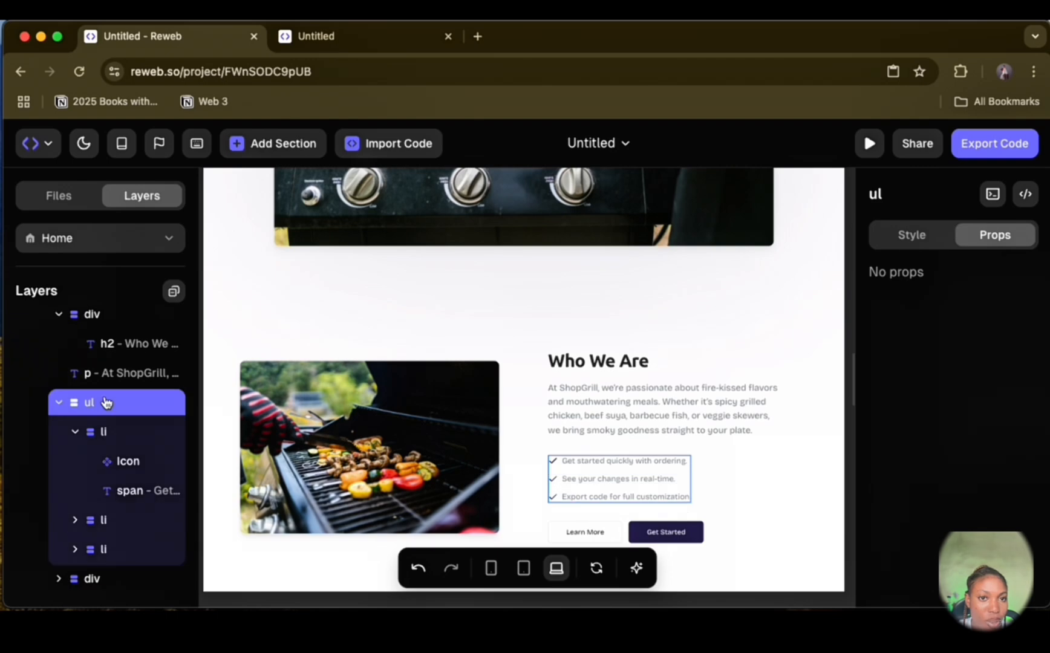
pyautogui.rightClick(104, 403)
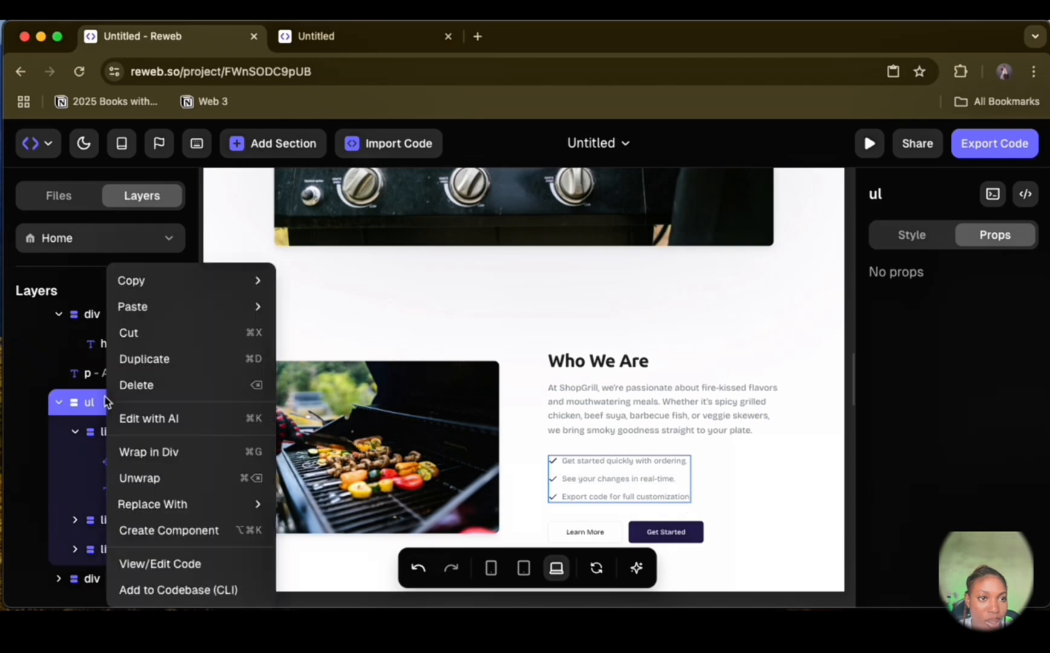
pyautogui.click(192, 384)
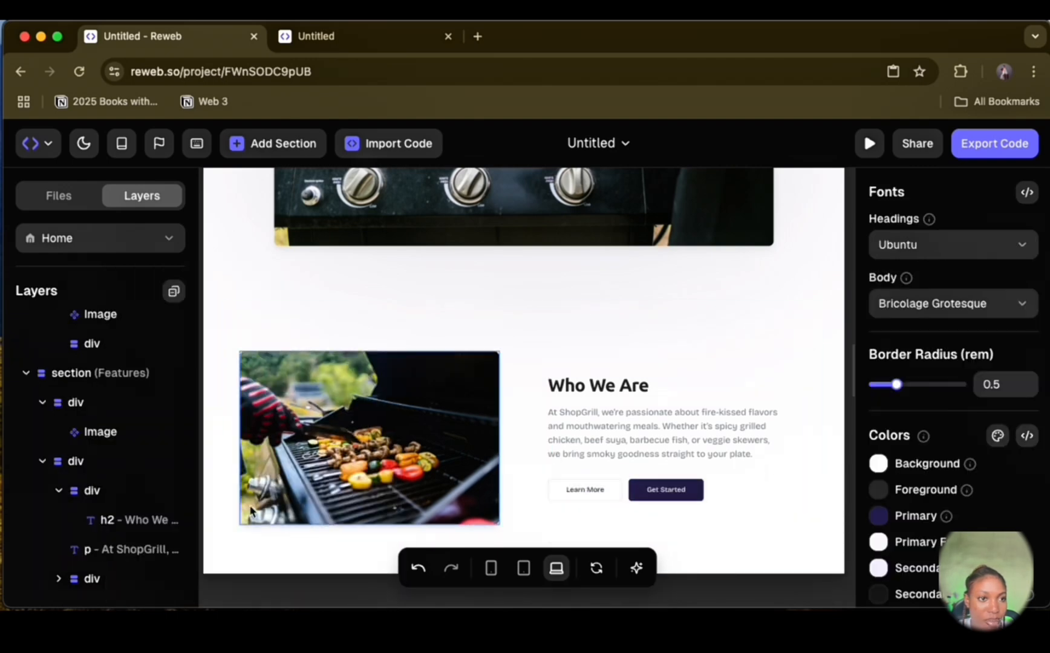
# Step: Copy the hero's Order Now button into the button group of the Who We Are section, leaving no duplicate in the hero
pyautogui.scroll(2, 44, 452)
pyautogui.scroll(15, 44, 452)
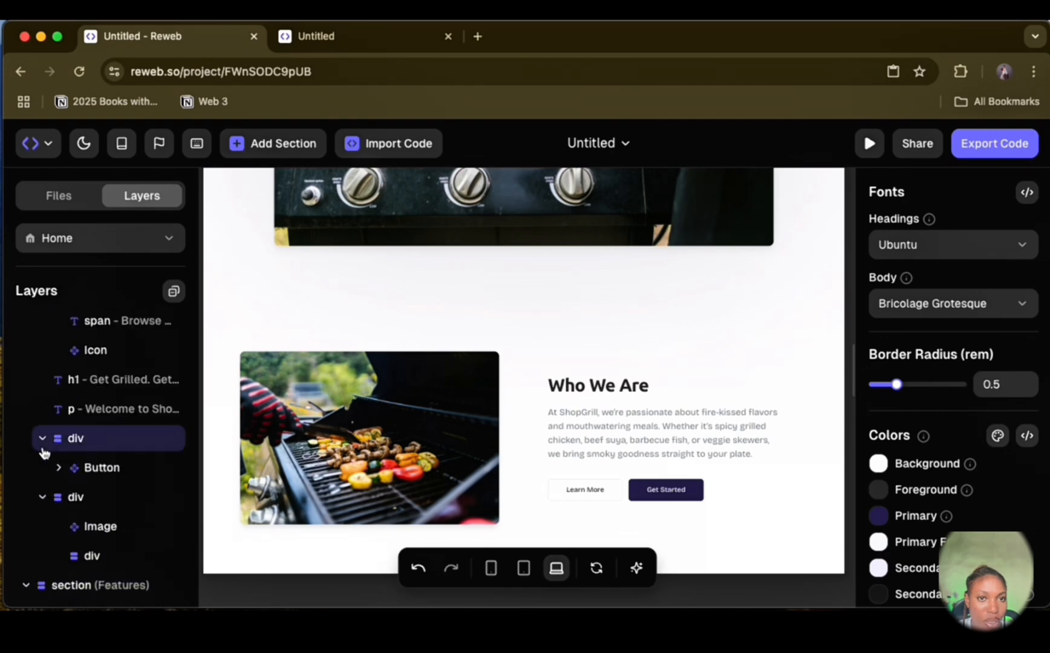
pyautogui.scroll(2, 45, 452)
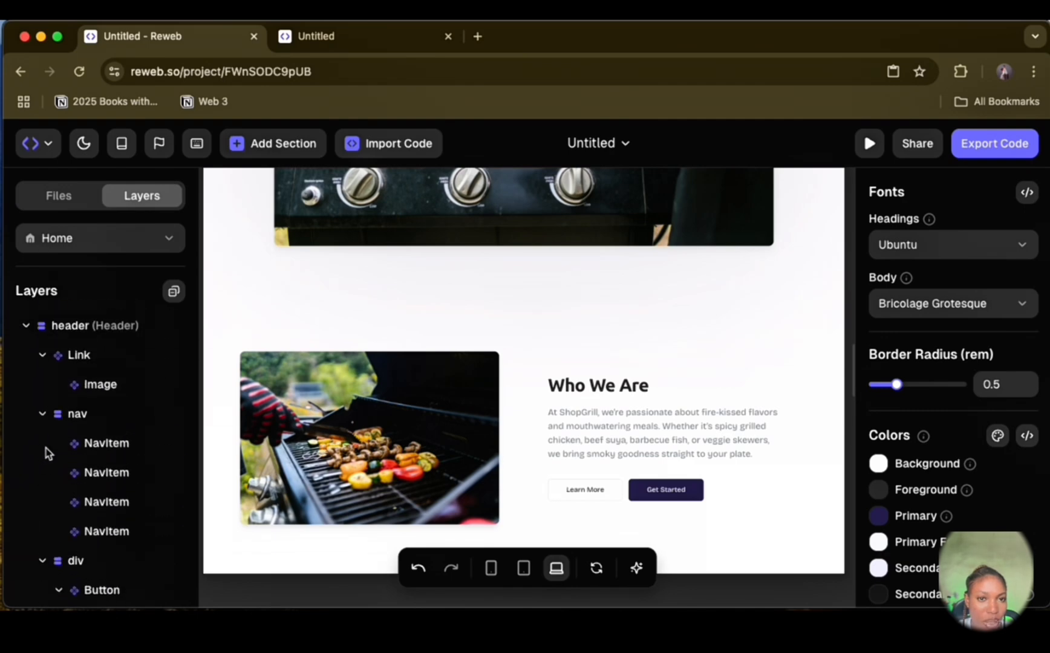
pyautogui.scroll(7, 651, 346)
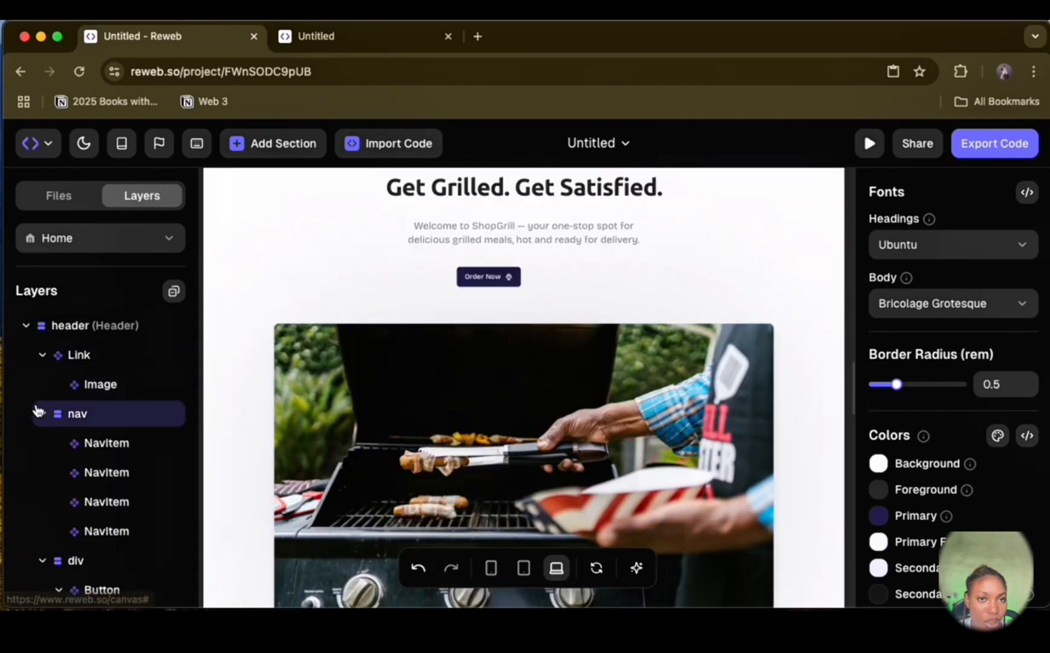
pyautogui.click(513, 275)
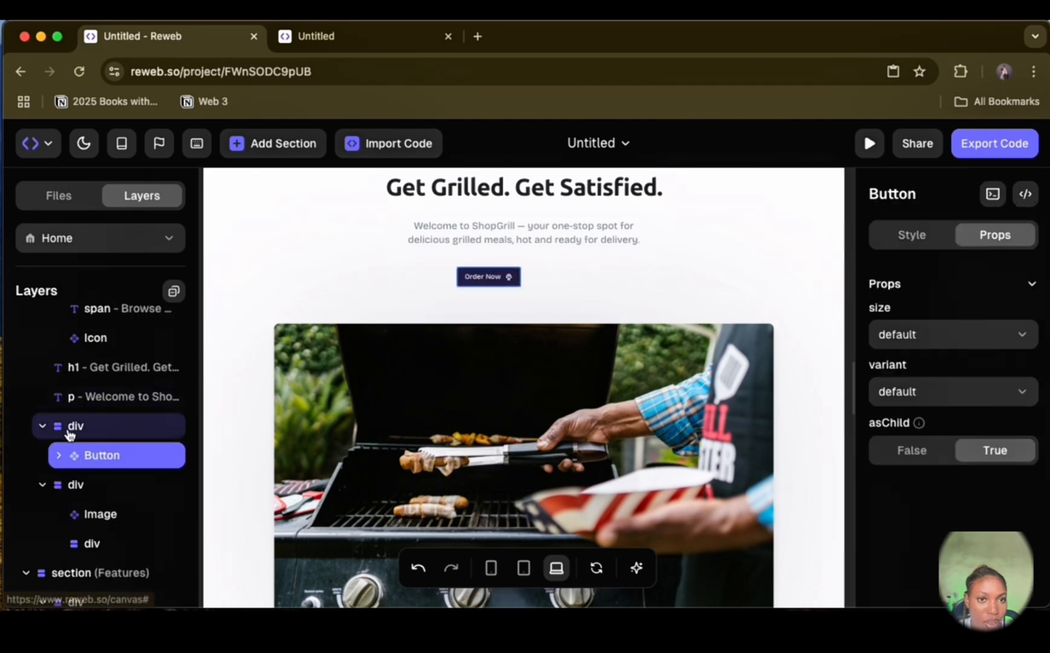
pyautogui.press('super+d')
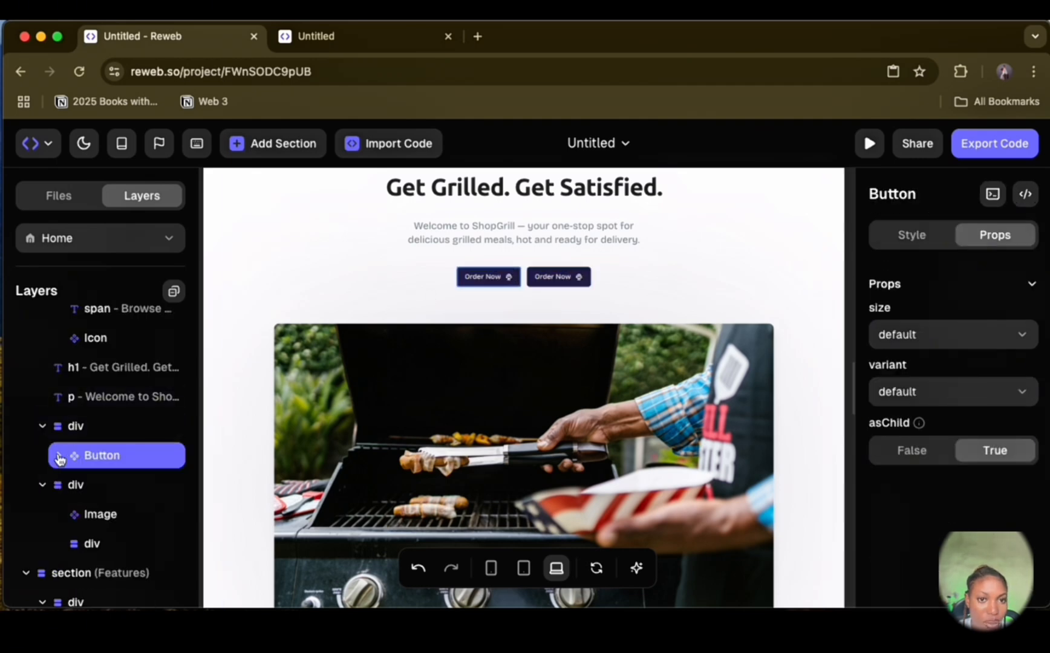
pyautogui.scroll(-5, 59, 458)
pyautogui.press('super+z')
pyautogui.click(115, 494)
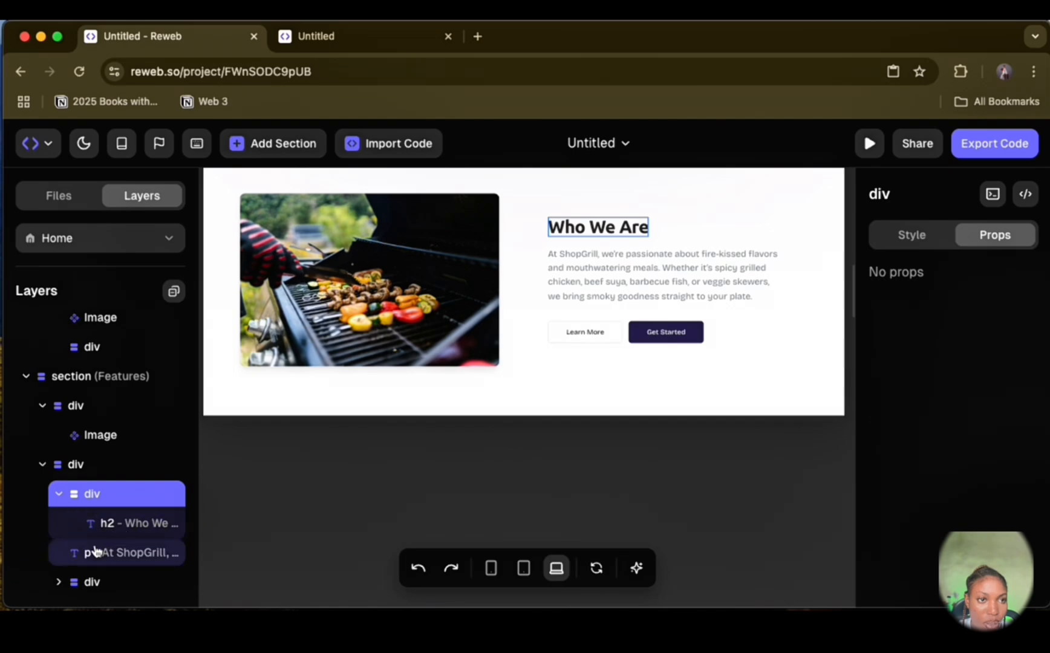
pyautogui.click(67, 581)
pyautogui.press('super+v')
# Step: Delete the Learn More and Get Started buttons from the Who We Are section
pyautogui.click(587, 320)
pyautogui.press('BackSpace')
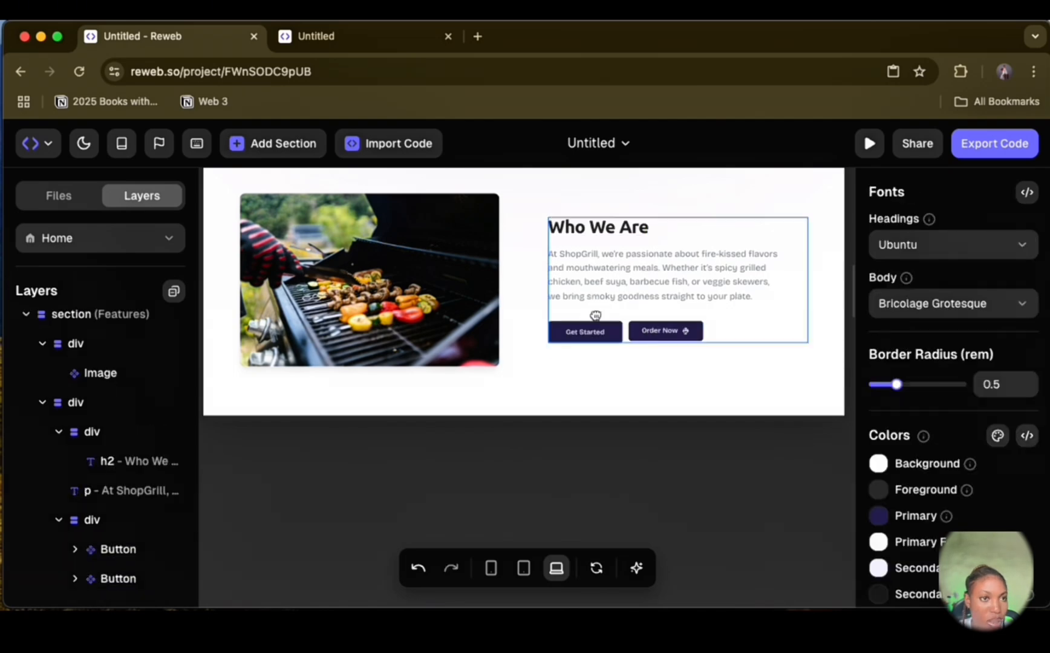
pyautogui.click(599, 332)
pyautogui.press('BackSpace')
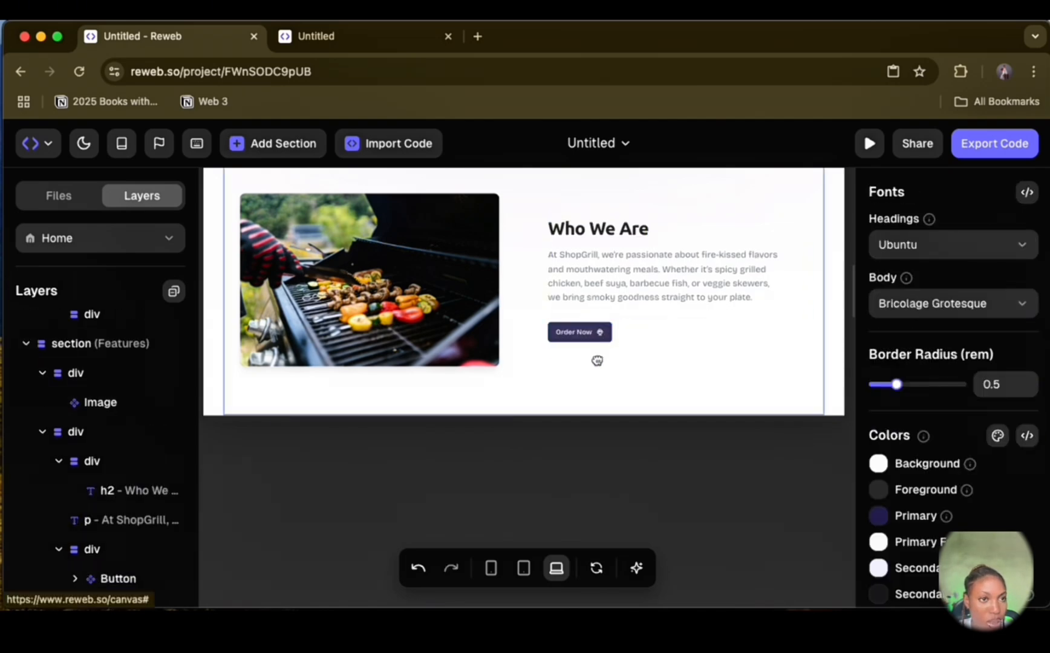
# Step: Add the Social Proof Logos section from the Reweb section library to the page
pyautogui.scroll(-8, 553, 420)
pyautogui.scroll(20, 553, 419)
pyautogui.scroll(-15, 552, 419)
pyautogui.scroll(7, 552, 418)
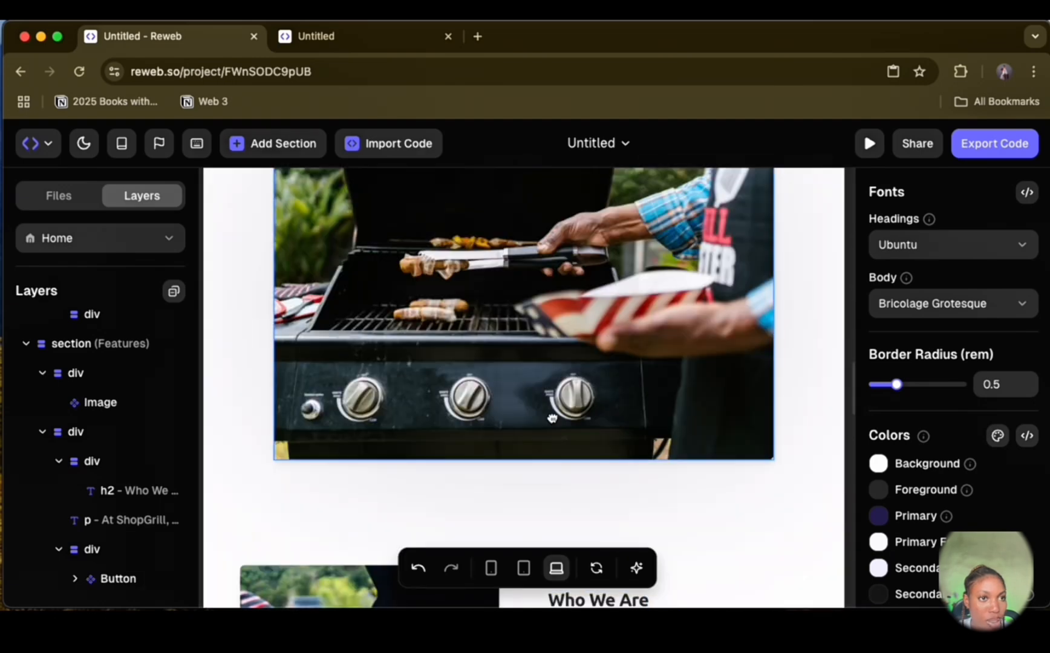
pyautogui.scroll(5, 550, 417)
pyautogui.click(245, 144)
pyautogui.scroll(-8, 591, 383)
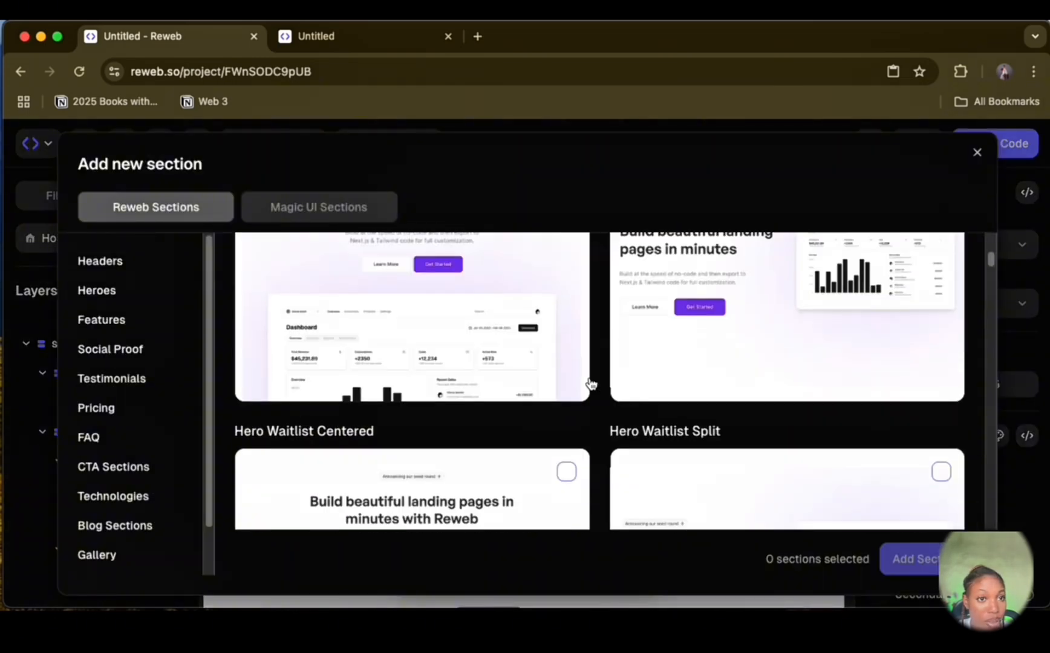
pyautogui.scroll(-10, 591, 383)
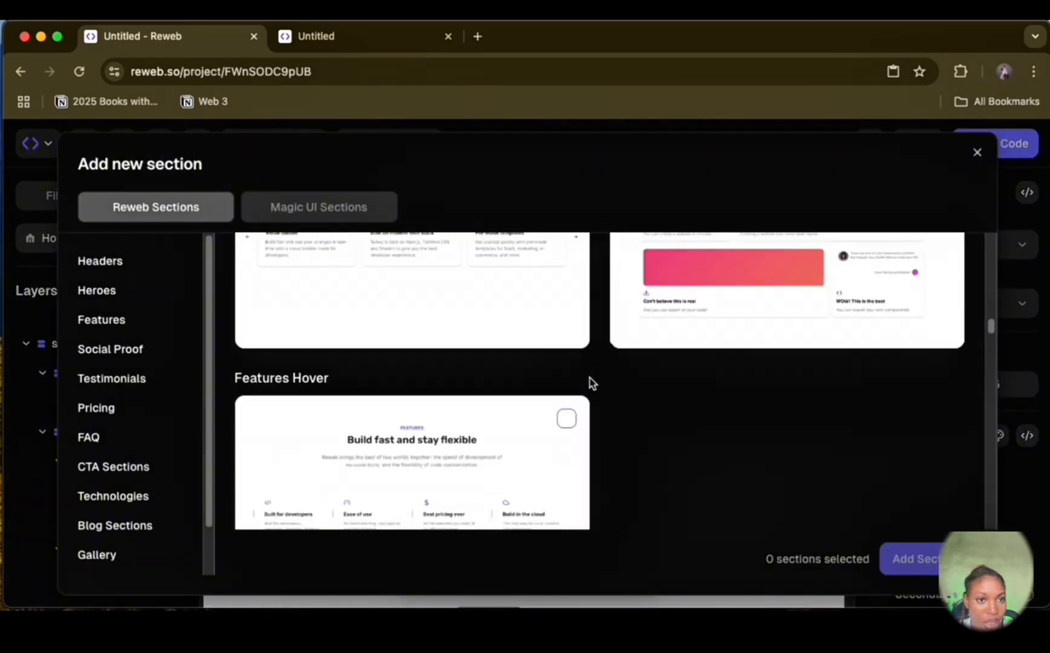
pyautogui.scroll(-6, 591, 384)
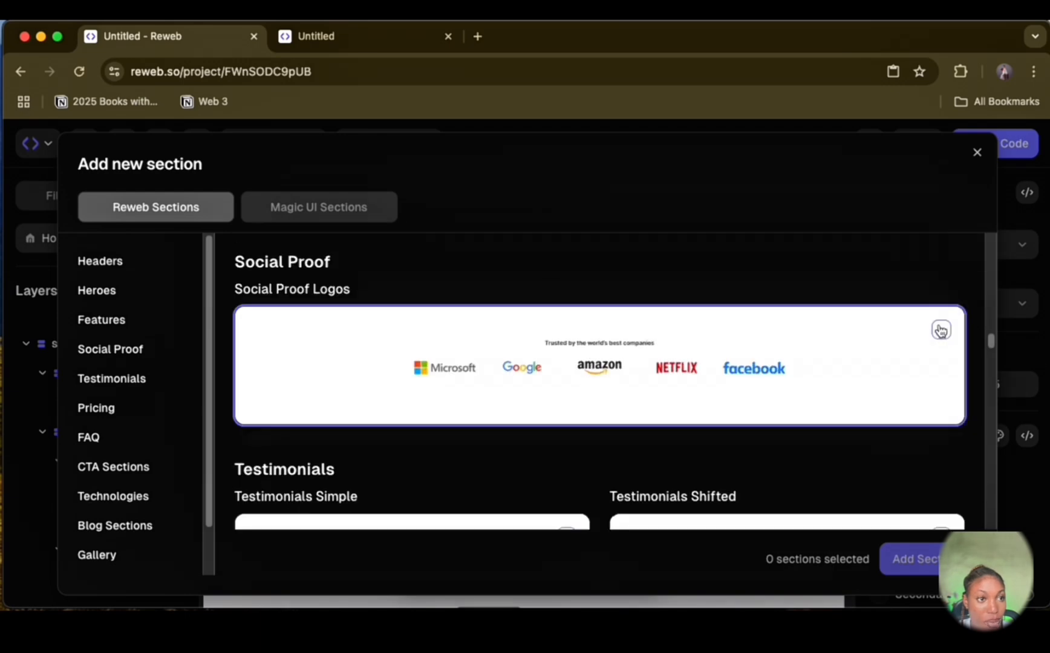
pyautogui.click(941, 328)
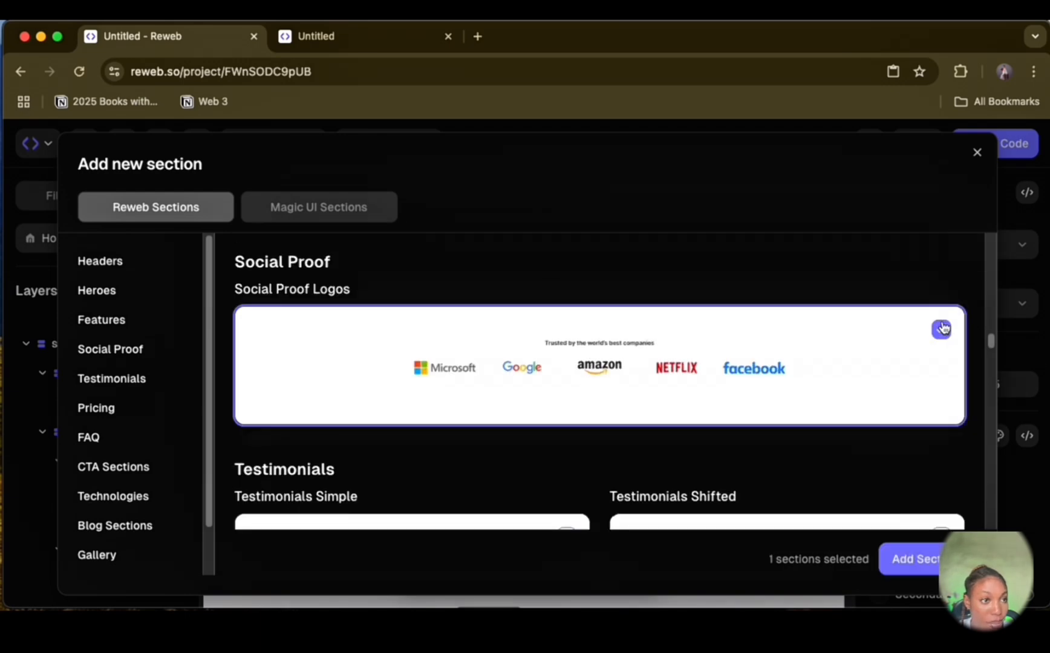
pyautogui.click(920, 563)
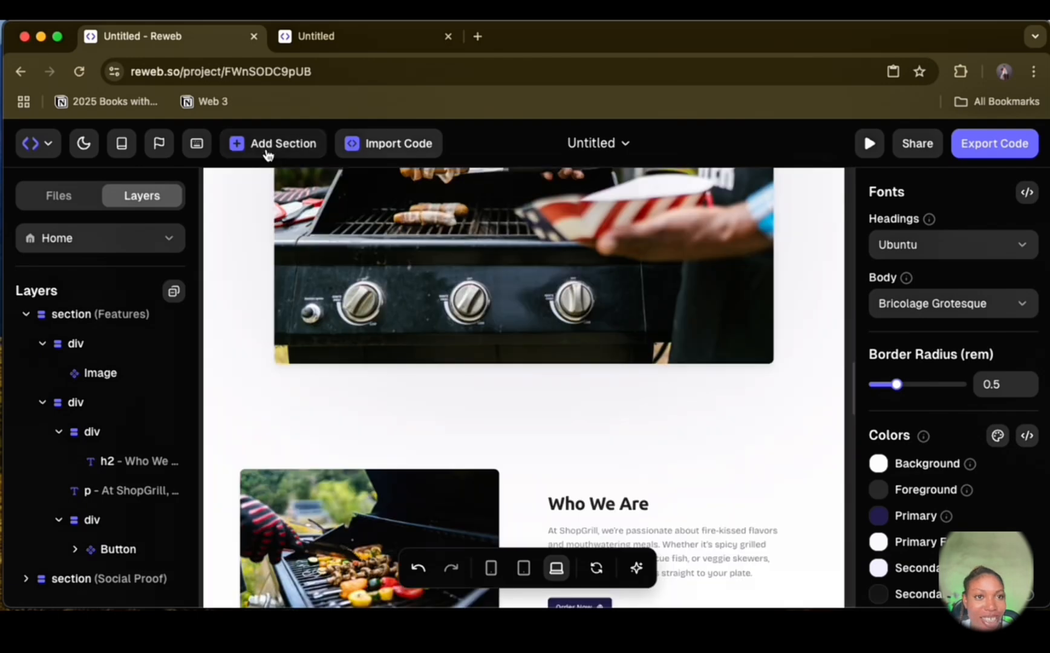
# Step: Add the Testimonials Carousel section from the Reweb section library below the company logos
pyautogui.click(267, 145)
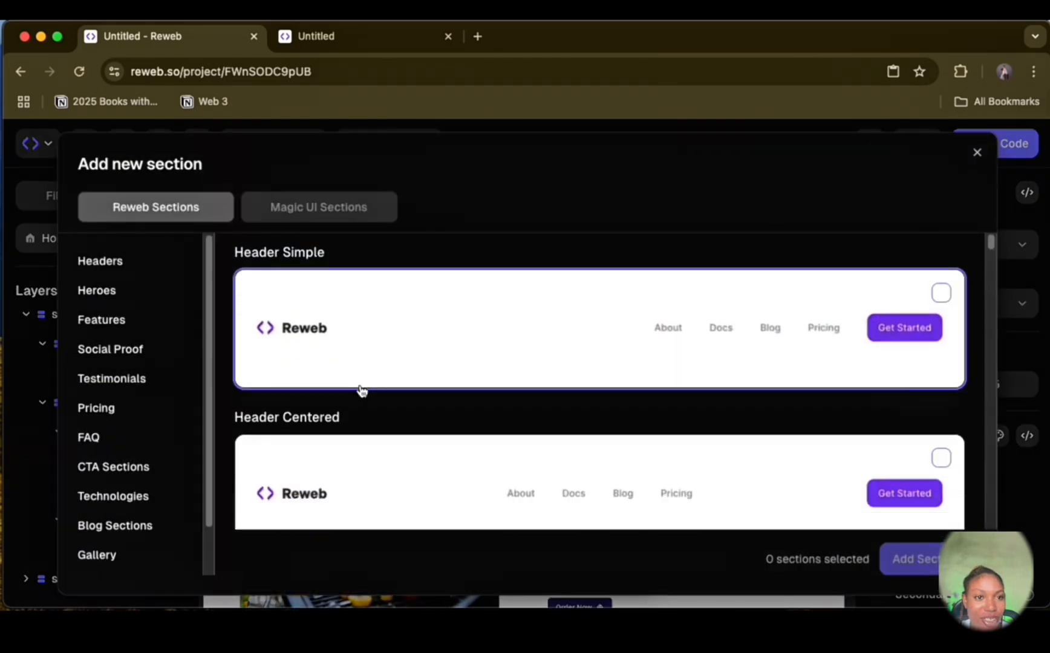
pyautogui.scroll(-10, 362, 391)
pyautogui.scroll(-5, 421, 421)
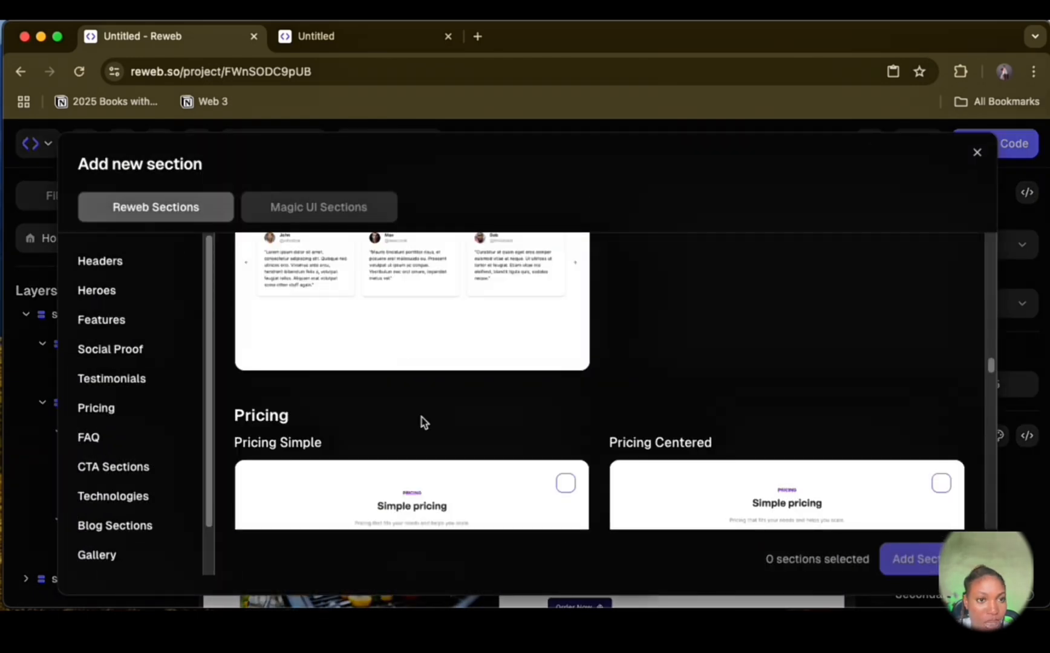
pyautogui.scroll(2, 422, 422)
pyautogui.click(566, 284)
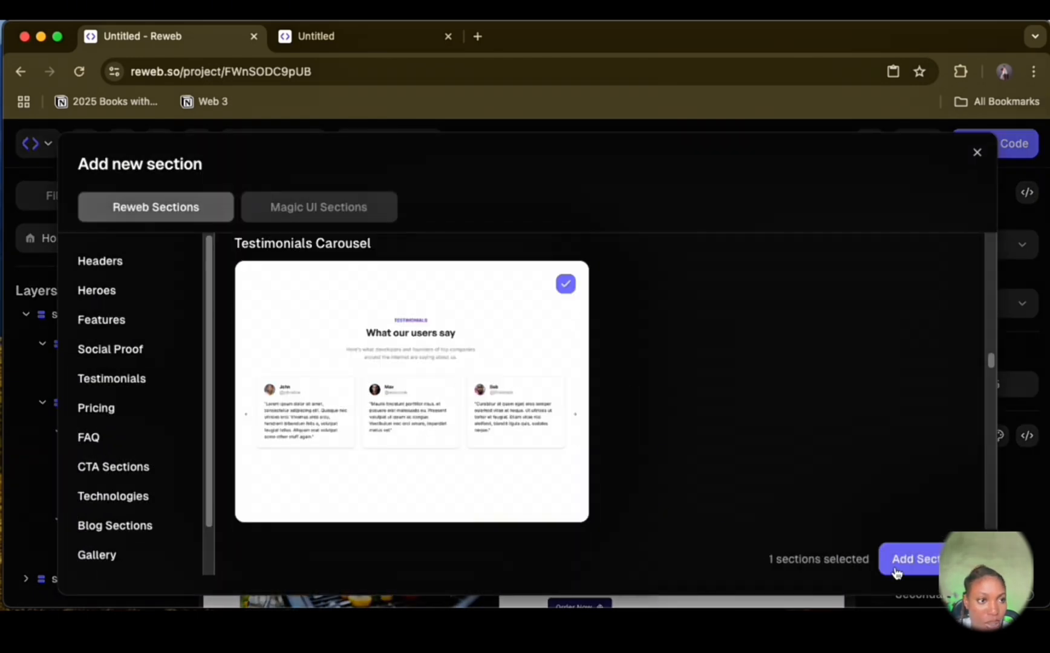
pyautogui.click(894, 560)
pyautogui.scroll(-10, 484, 447)
pyautogui.scroll(3, 485, 448)
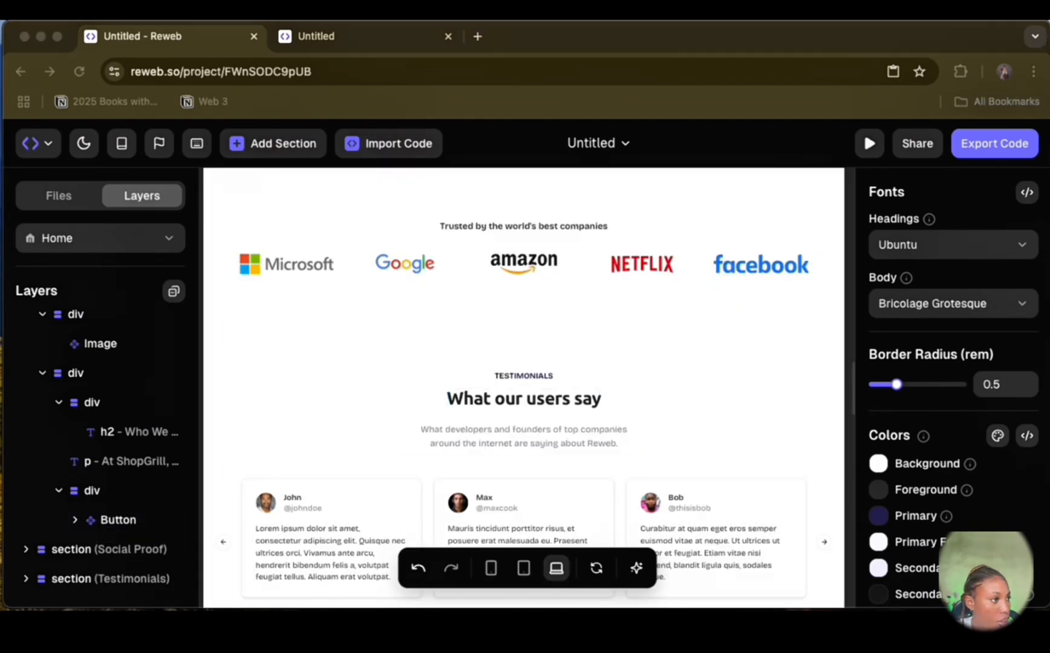
# Step: Open the source code of the testimonials Carousel component for viewing, and close it without editing
pyautogui.click(317, 550)
pyautogui.click(340, 520)
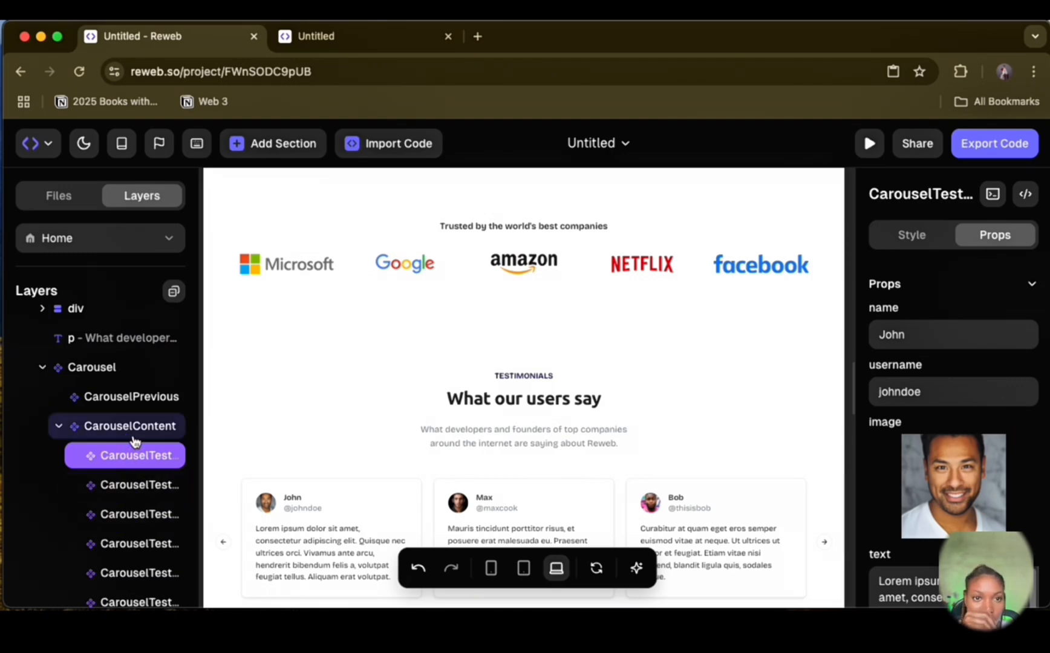
pyautogui.scroll(4, 157, 396)
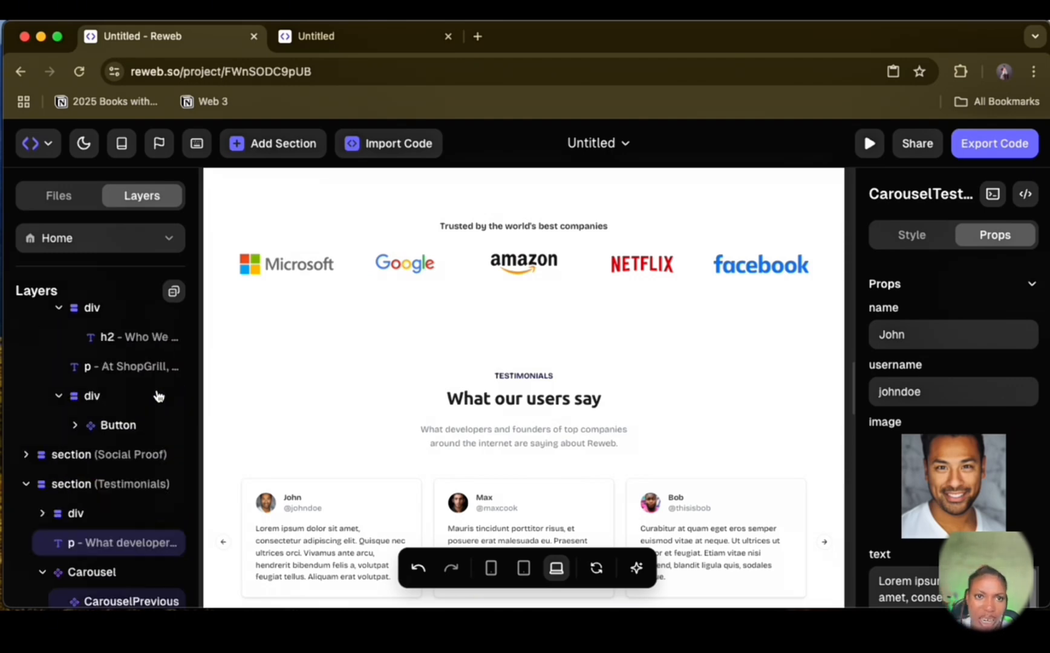
pyautogui.scroll(-2, 158, 396)
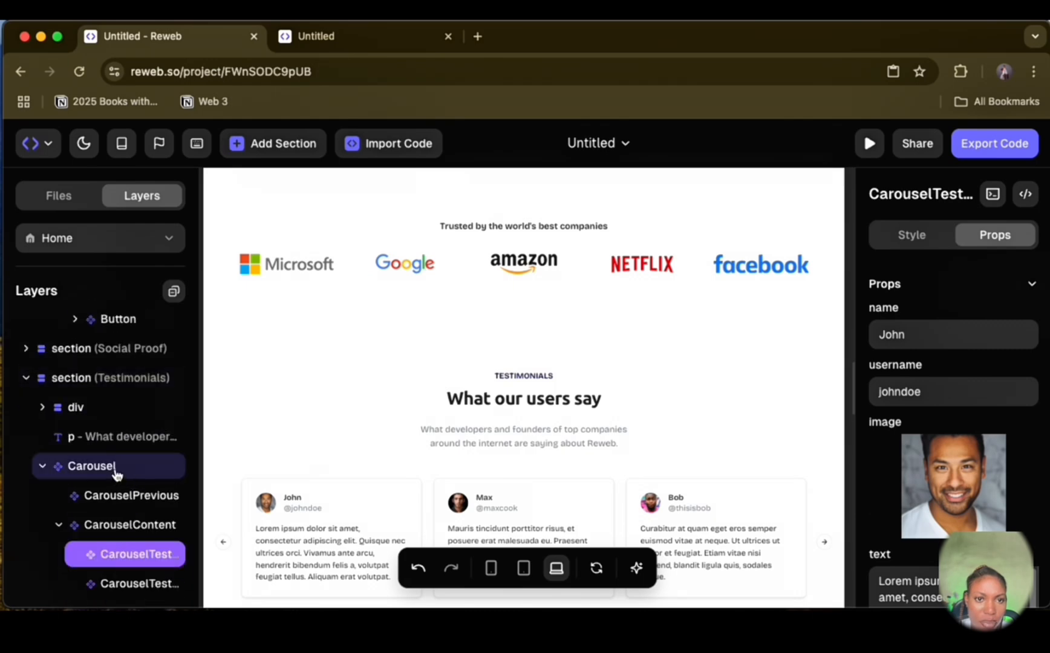
pyautogui.click(119, 471)
pyautogui.rightClick(121, 471)
pyautogui.click(178, 564)
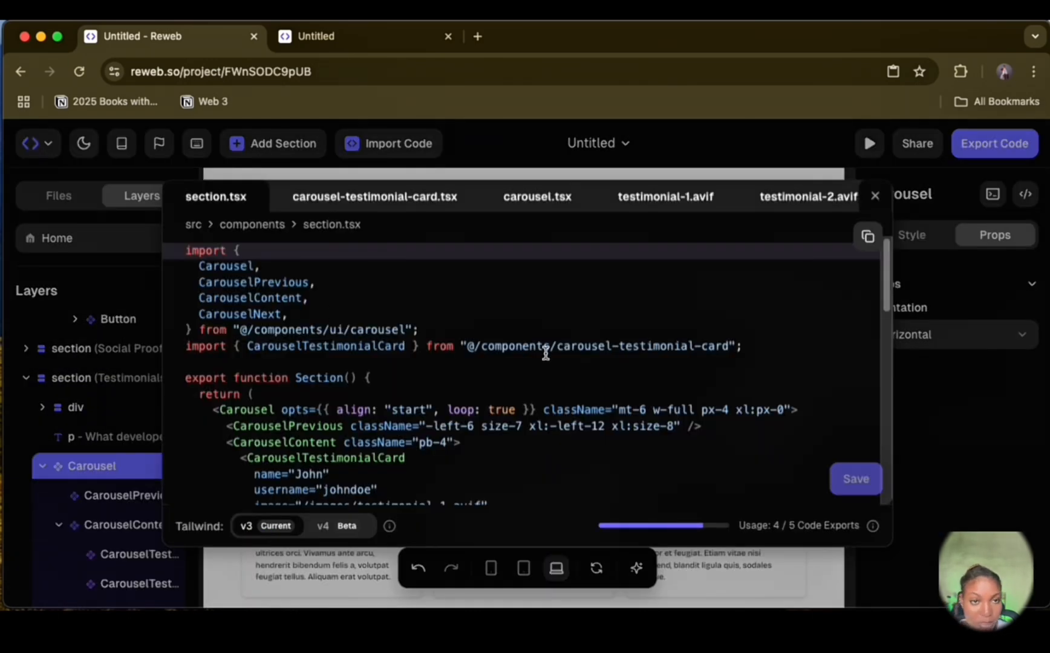
pyautogui.click(874, 195)
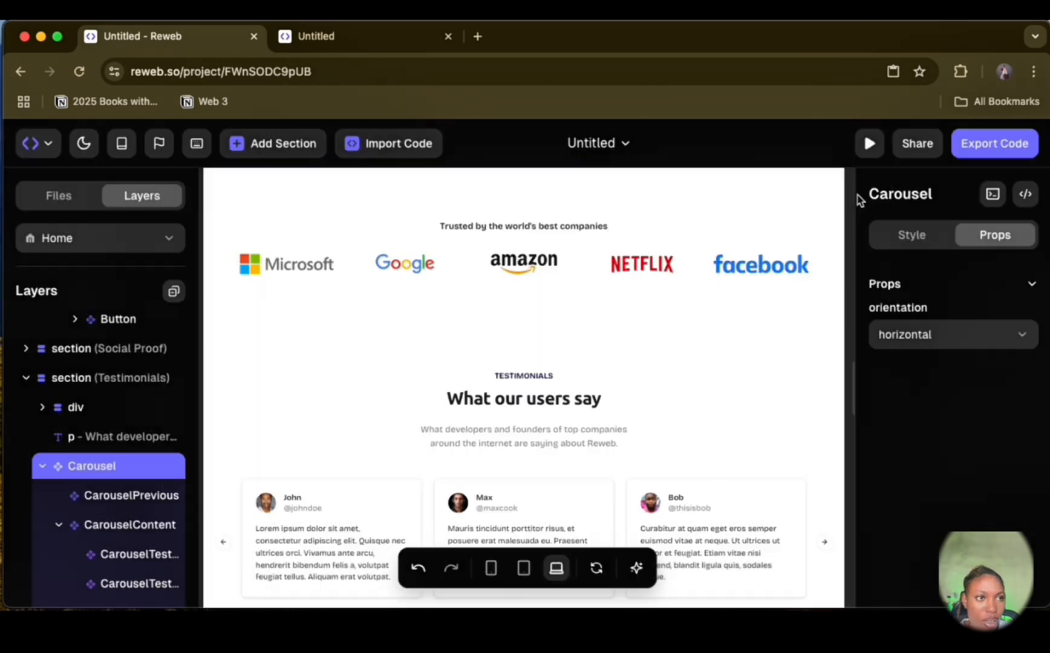
# Step: Replace the placeholder name and username on the first testimonial card with a new customer's name and username
pyautogui.scroll(-1, 83, 531)
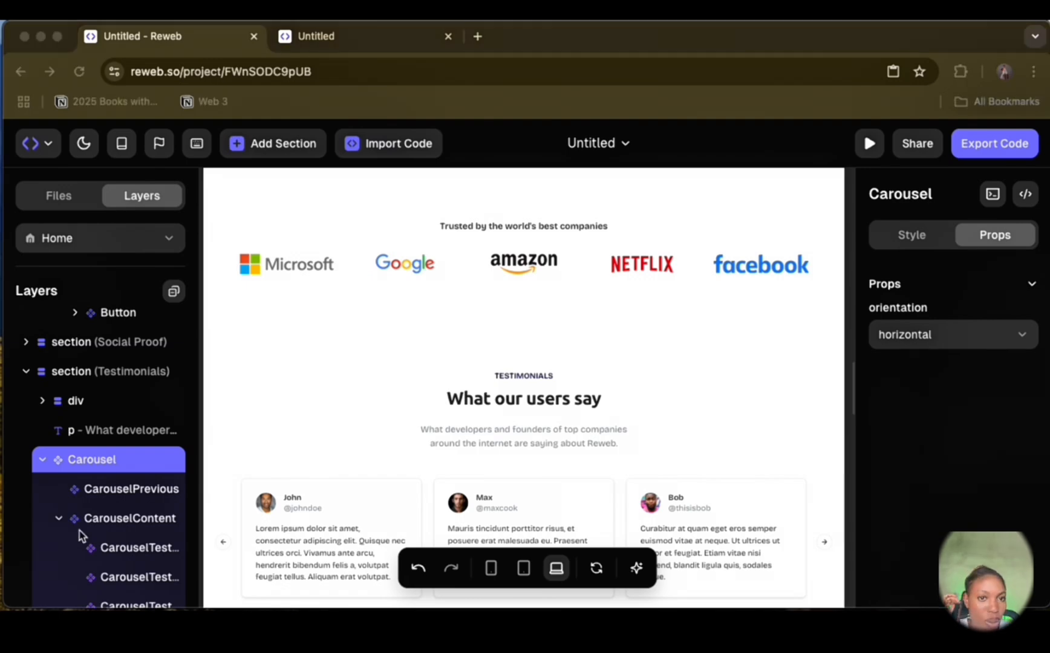
pyautogui.click(97, 547)
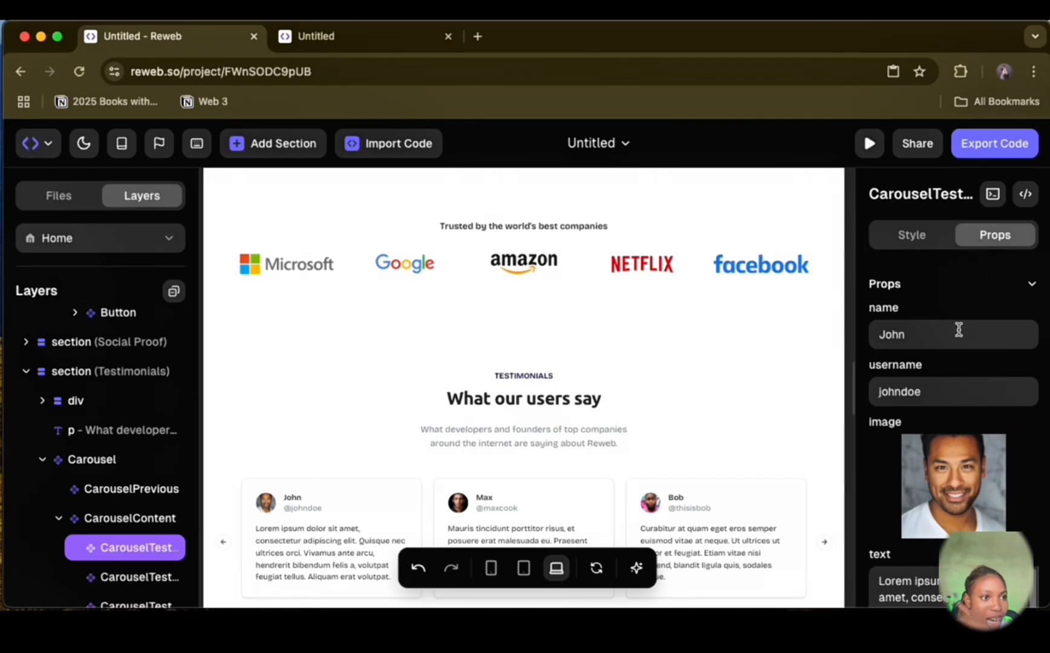
pyautogui.scroll(-1, 956, 331)
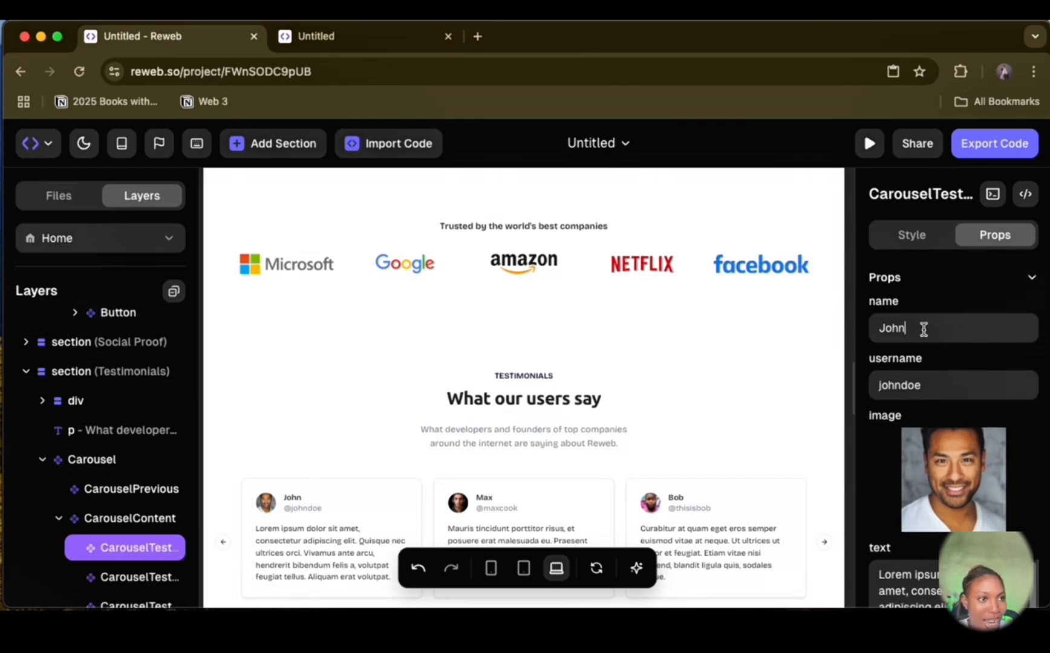
pyautogui.moveTo(924, 328); pyautogui.dragTo(882, 332)
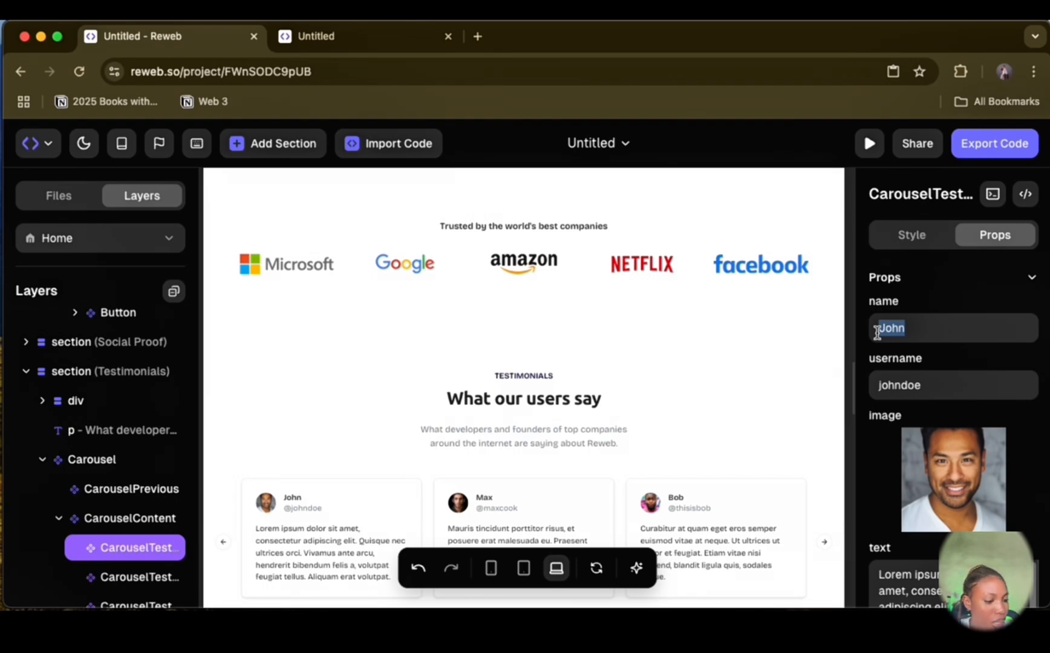
pyautogui.write('Amanda')
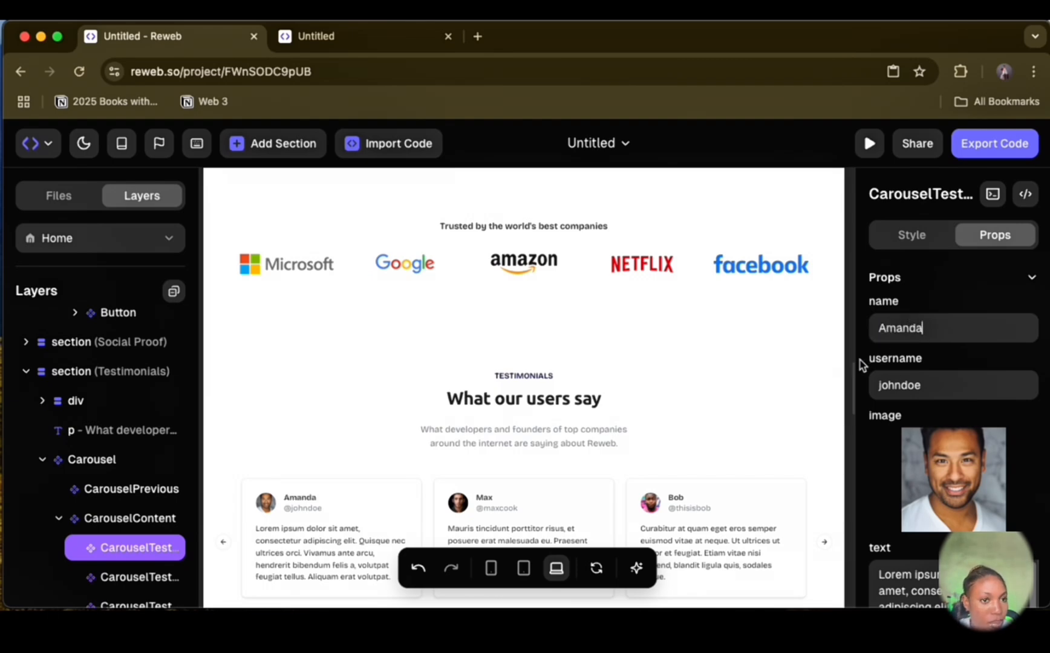
pyautogui.doubleClick(900, 387)
pyautogui.write('AMANDA123')
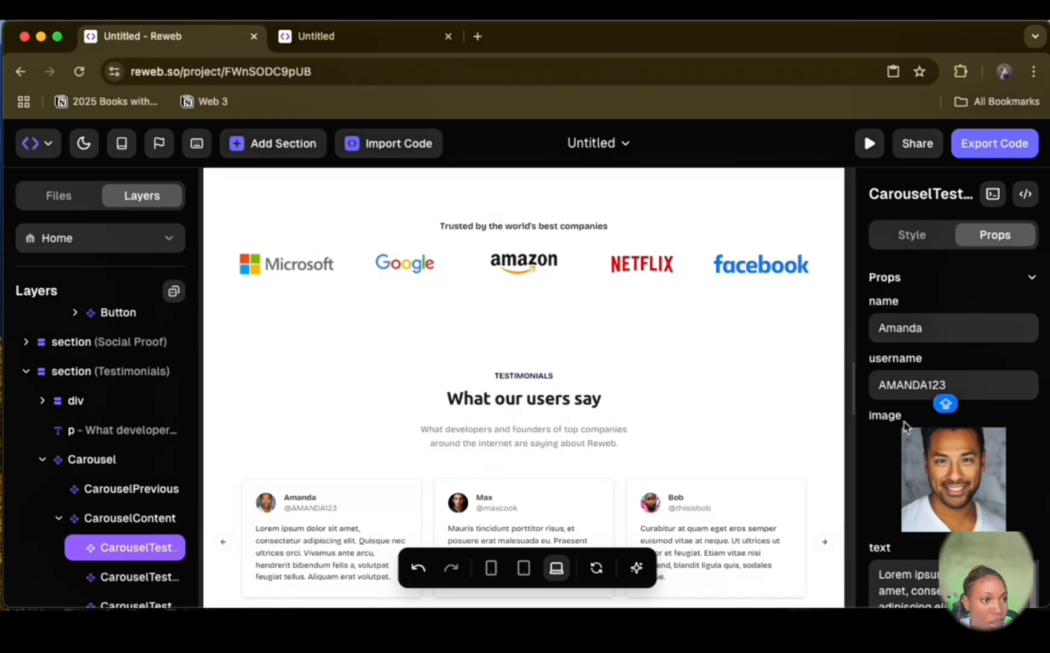
# Step: Replace the first testimonial card's text with "Best grilled chicken I've had in a long time. Flavor, spice, and service — 10/10"
pyautogui.scroll(-2, 907, 427)
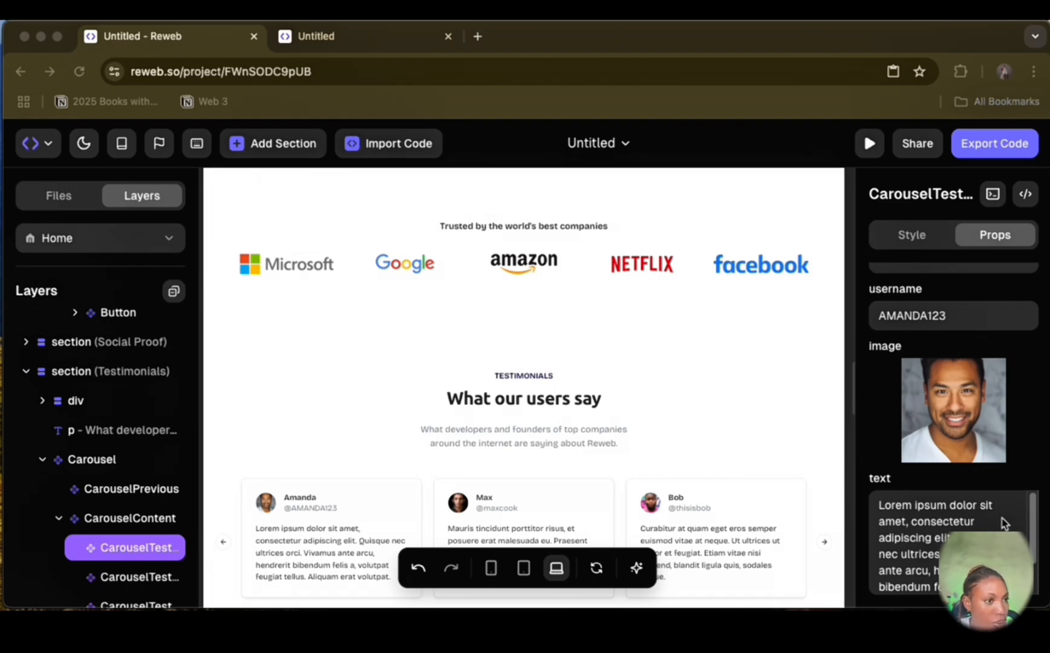
pyautogui.click(915, 547)
pyautogui.press('super+a')
pyautogui.write("Best grilled chicken I've had in a long time. Flavor, spice, and service — 10/10")
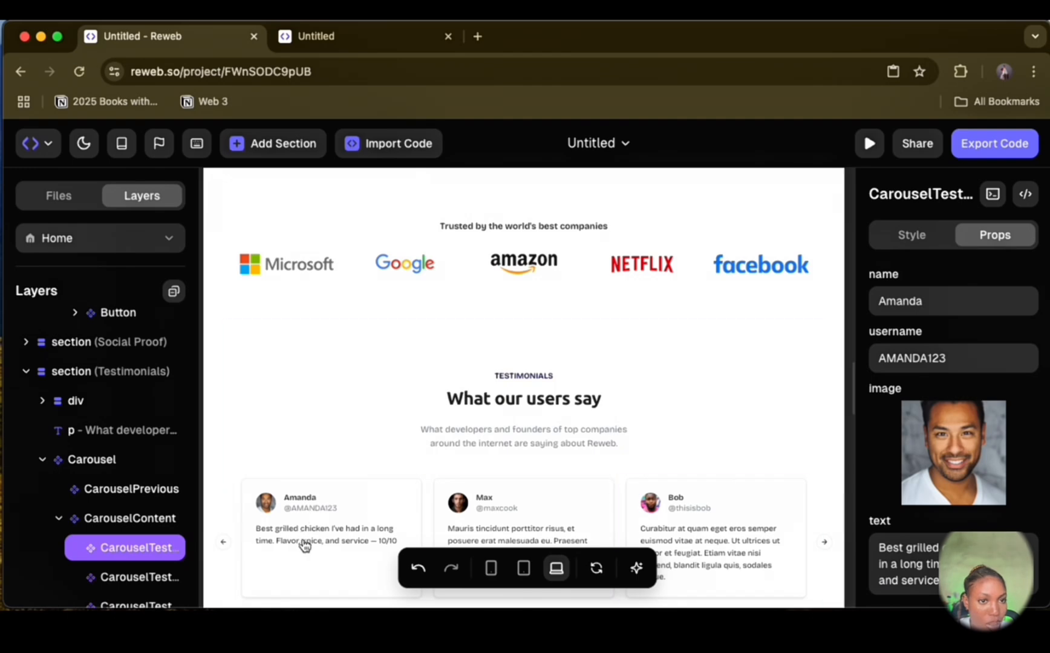
# Step: Paste the copied customer name into the second testimonial card and remove the middle initial and comma
pyautogui.click(473, 513)
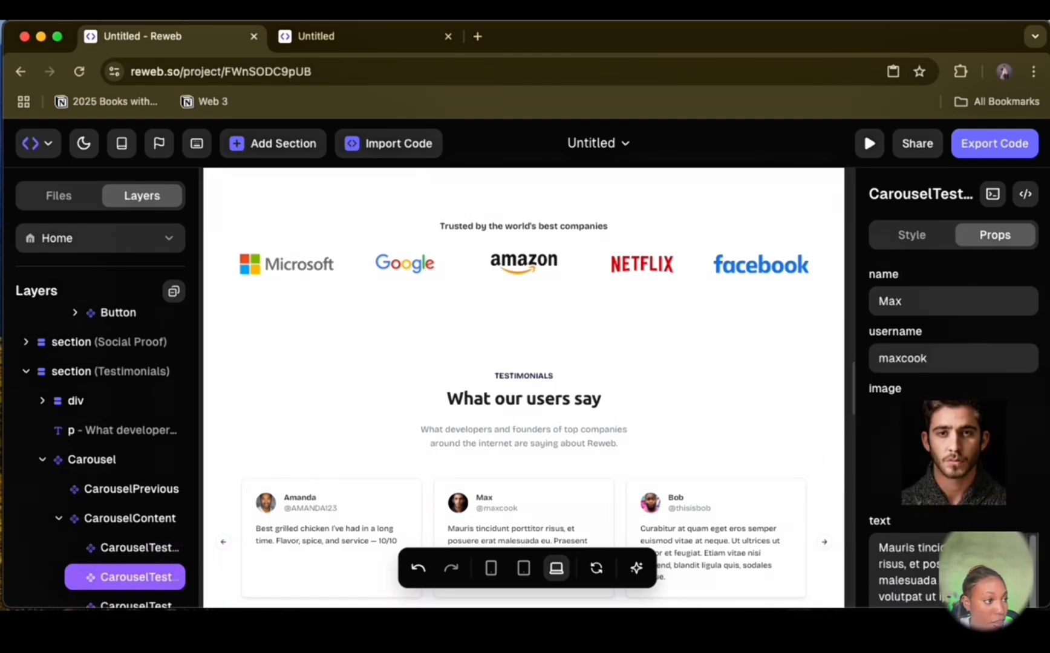
pyautogui.press('super+Tab')
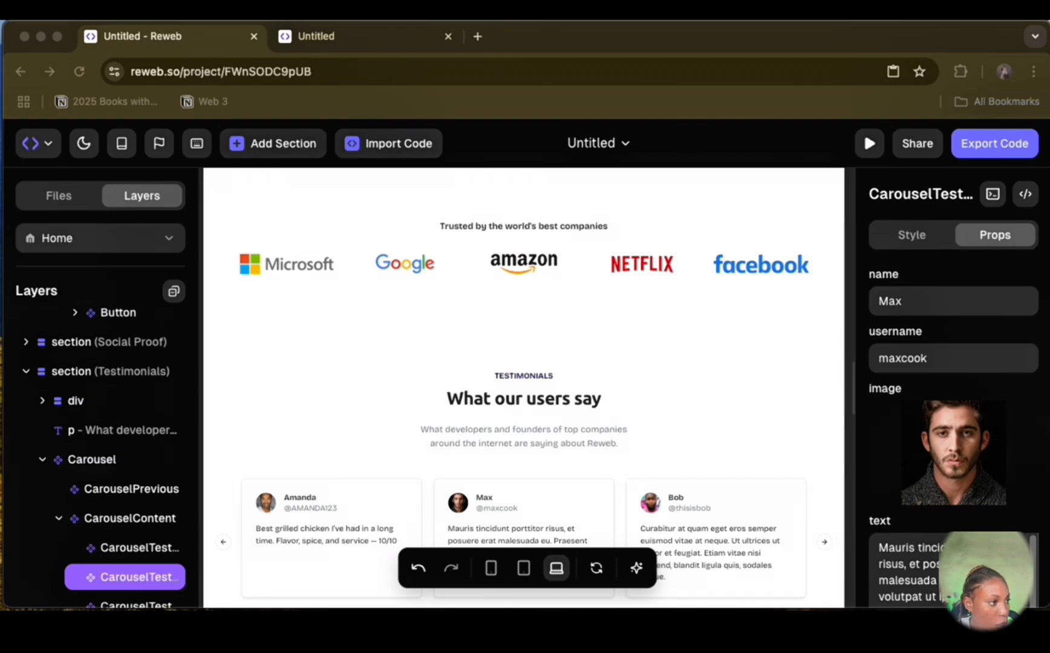
pyautogui.click(883, 300)
pyautogui.doubleClick(884, 300)
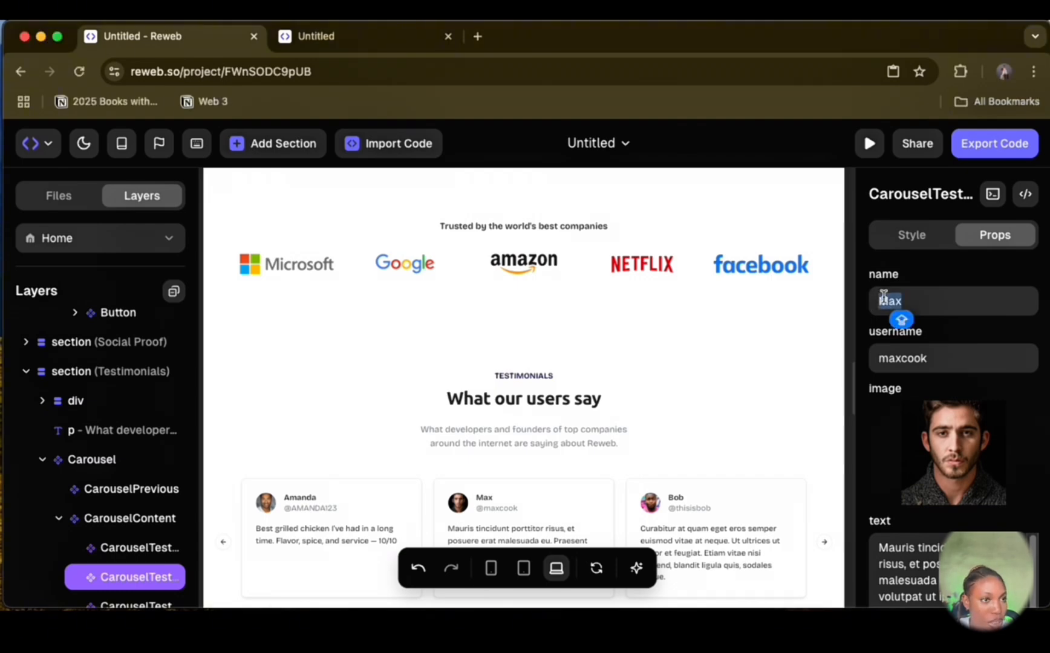
pyautogui.write('Tobi A., Abuja')
pyautogui.click(920, 306)
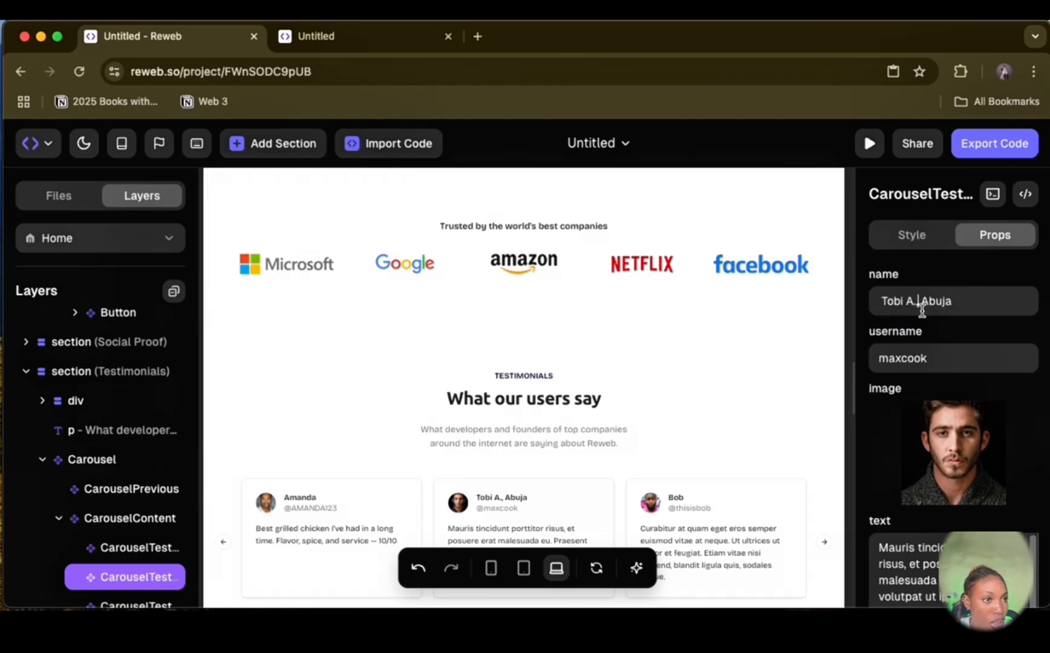
pyautogui.press('BackSpace')
pyautogui.press('BackSpace')
pyautogui.press('BackSpace')
# Step: Set the second testimonial card's username to a lowercase handle matching the customer's new name
pyautogui.press('BackSpace')
pyautogui.doubleClick(884, 358)
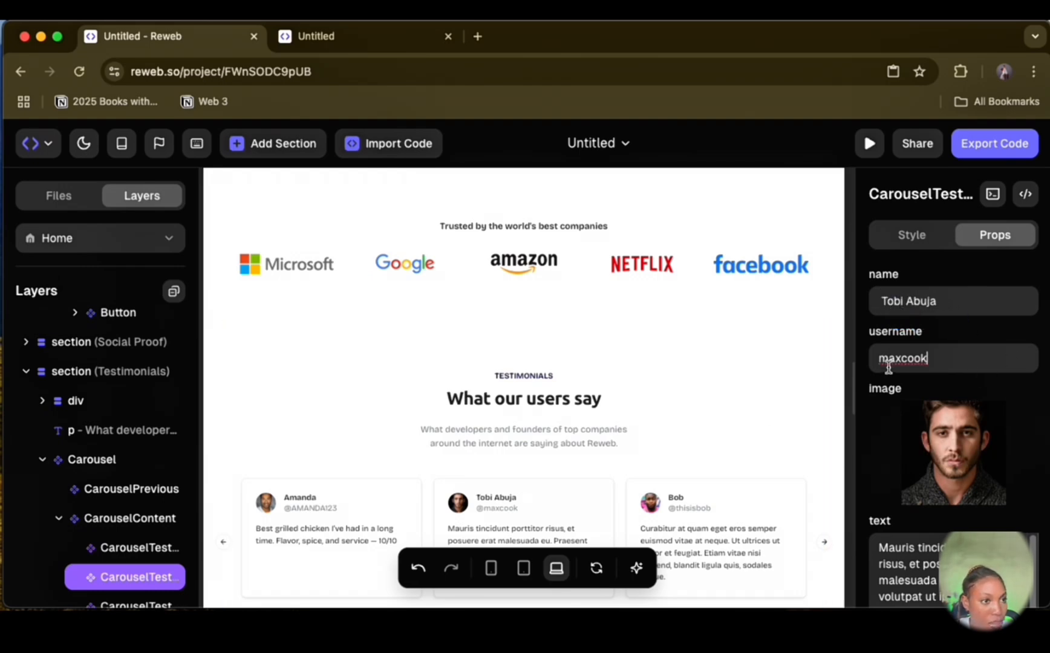
pyautogui.write('T')
pyautogui.press('BackSpace')
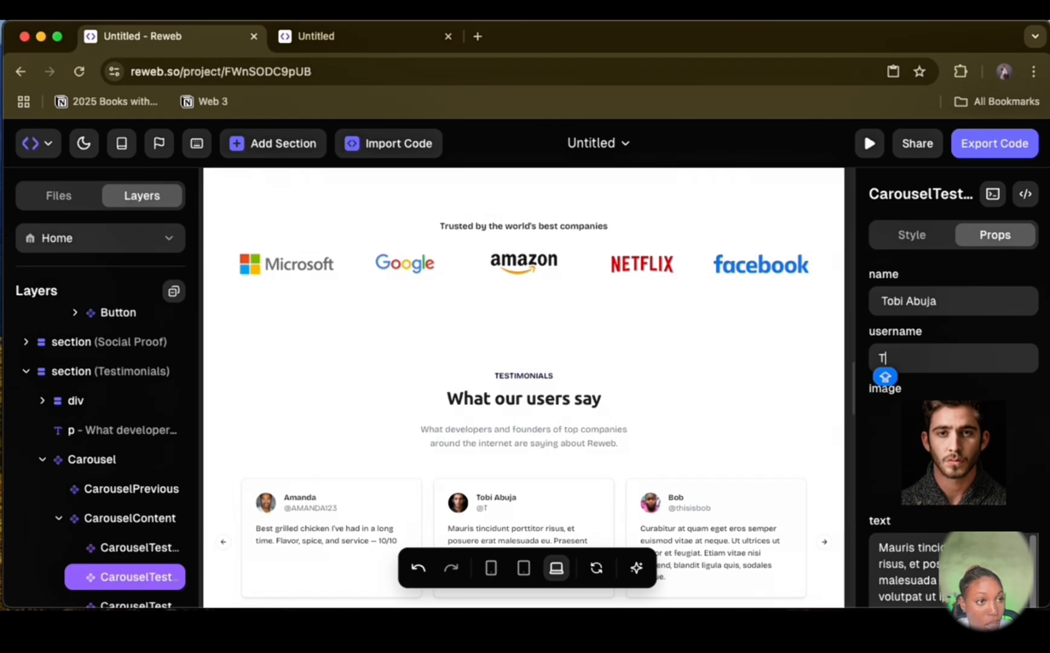
pyautogui.write('tobiab')
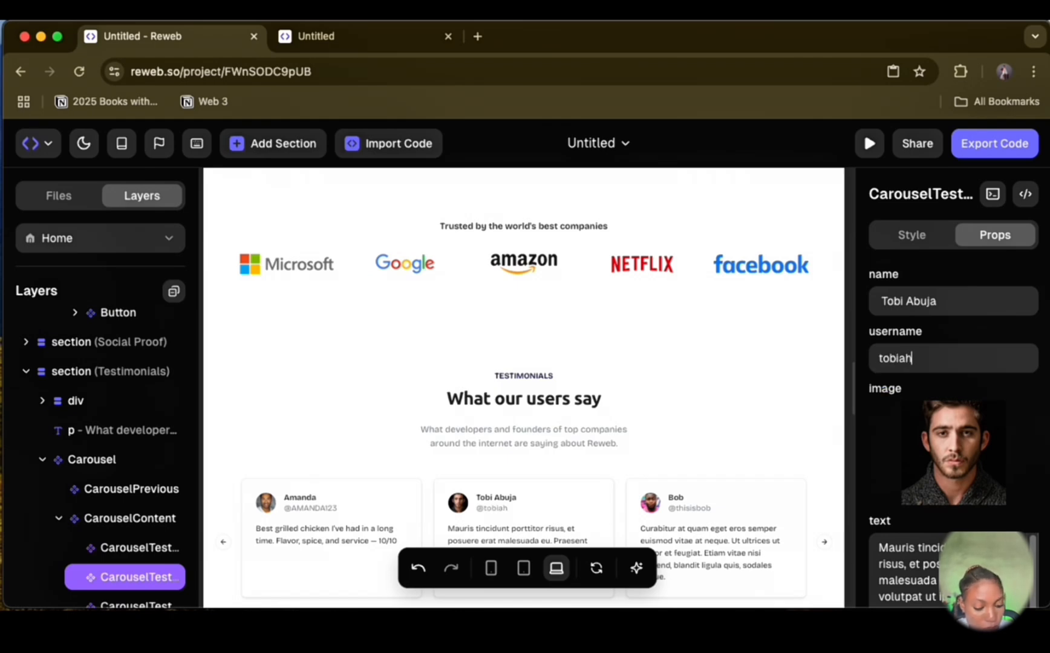
pyautogui.write('uja')
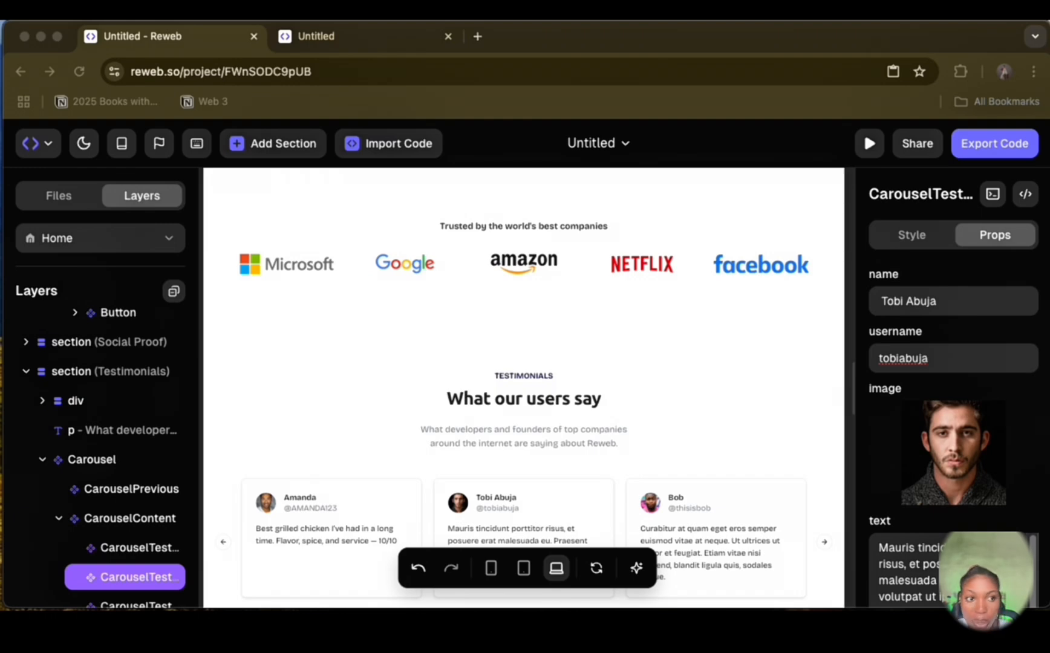
# Step: Replace the second testimonial card's text with "I'm addicted to their suya. Tender, spicy, and always on point"
pyautogui.click(907, 572)
pyautogui.press('super+a')
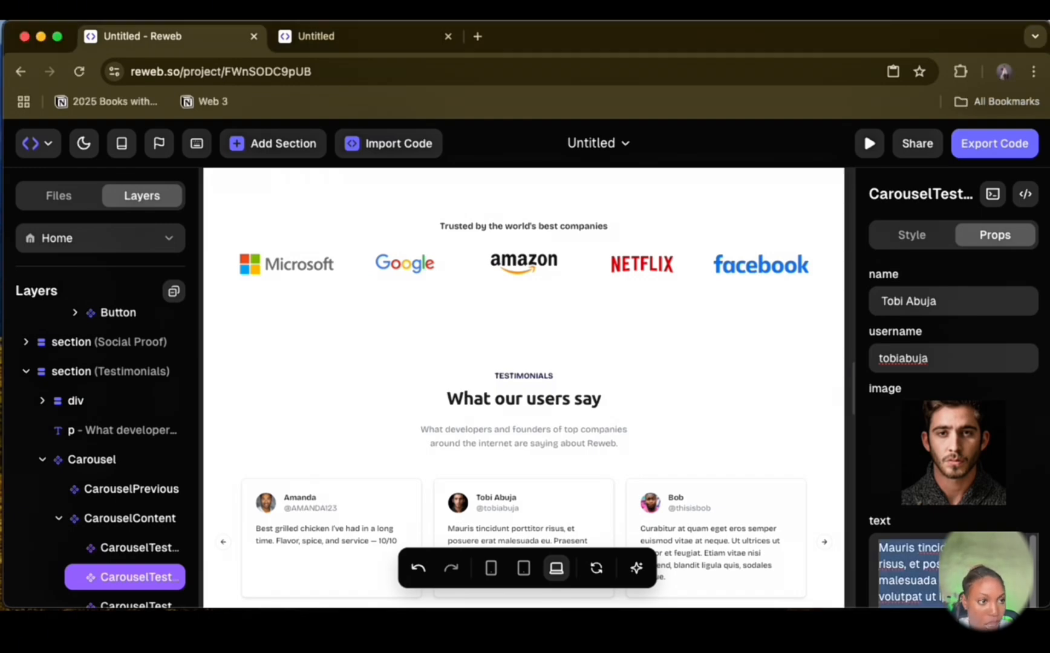
pyautogui.write("I'm addicted to their suya. Tender, spicy, and always on point")
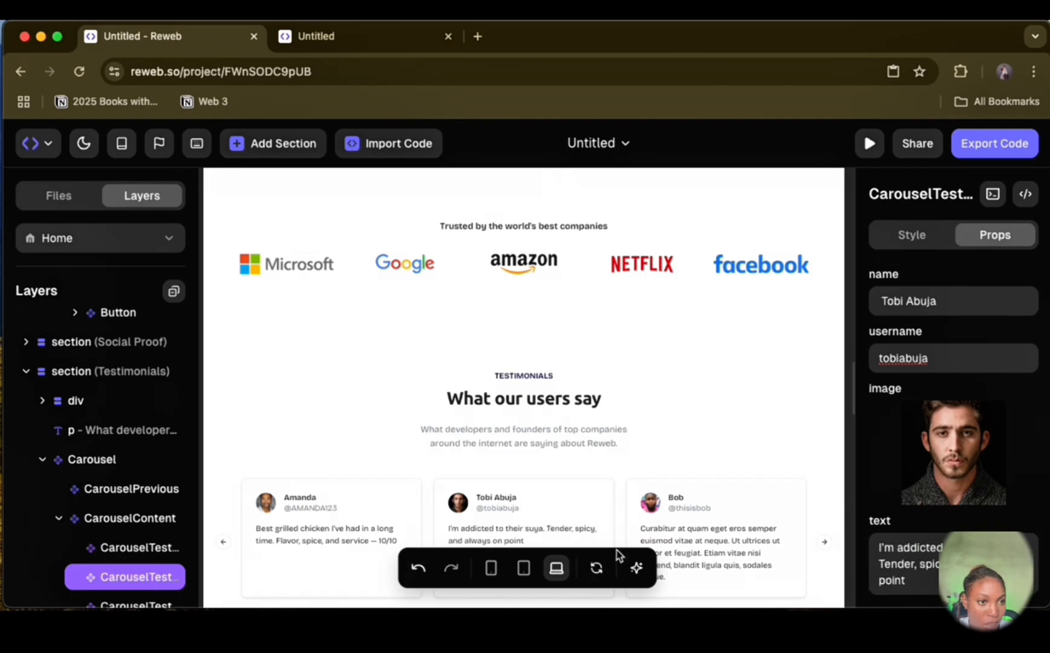
# Step: Replace the placeholder name on the third testimonial card with a new customer's first name
pyautogui.scroll(-5, 573, 442)
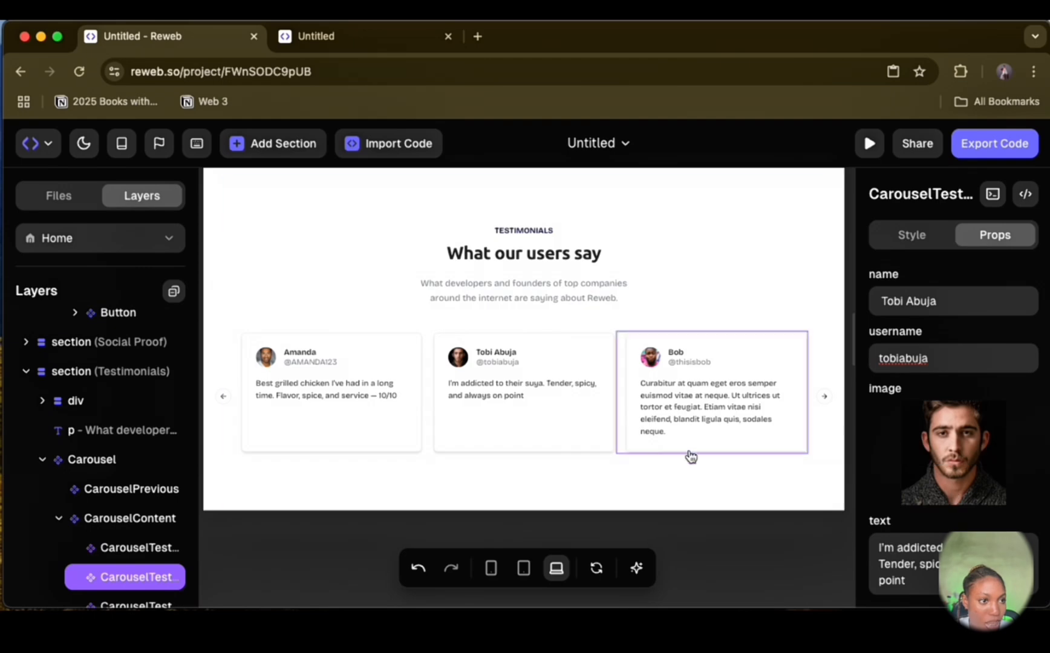
pyautogui.click(693, 390)
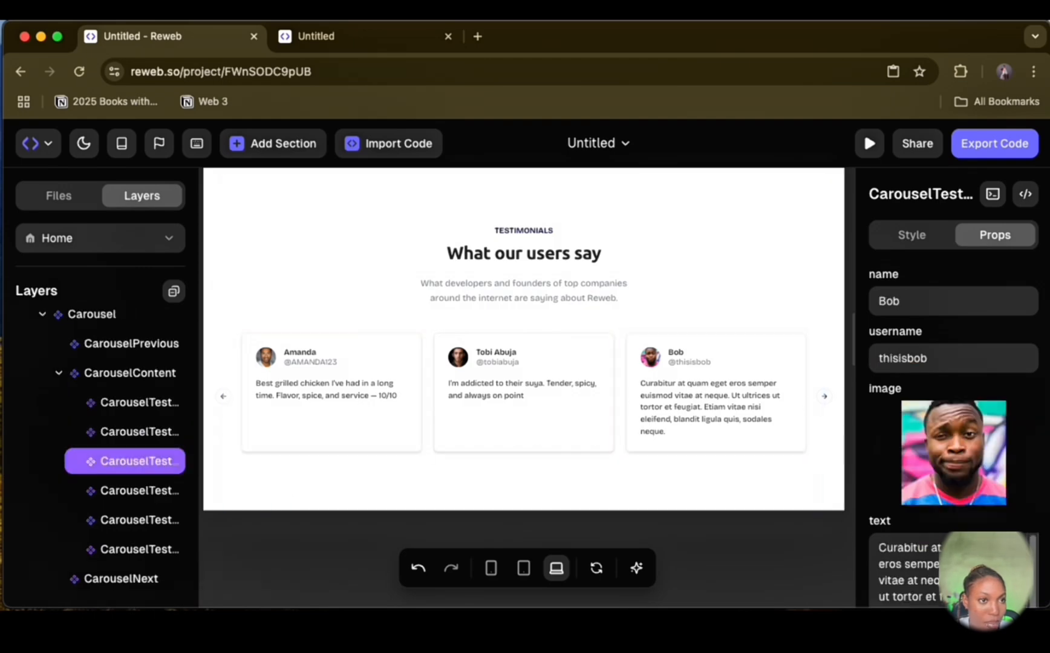
pyautogui.press('super+Tab')
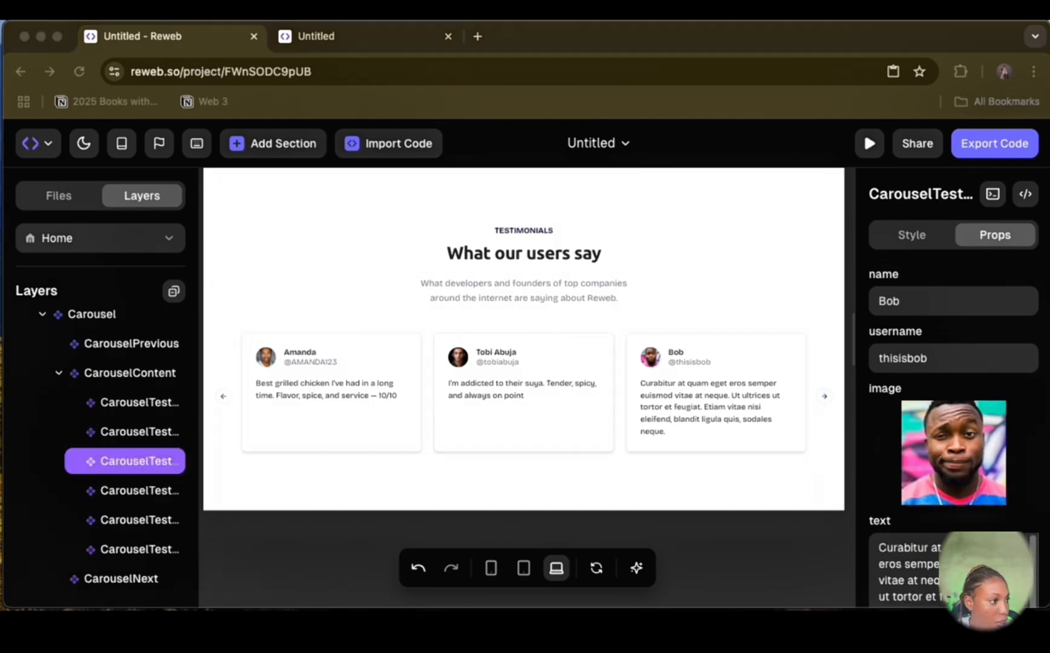
pyautogui.click(882, 298)
pyautogui.doubleClick(882, 298)
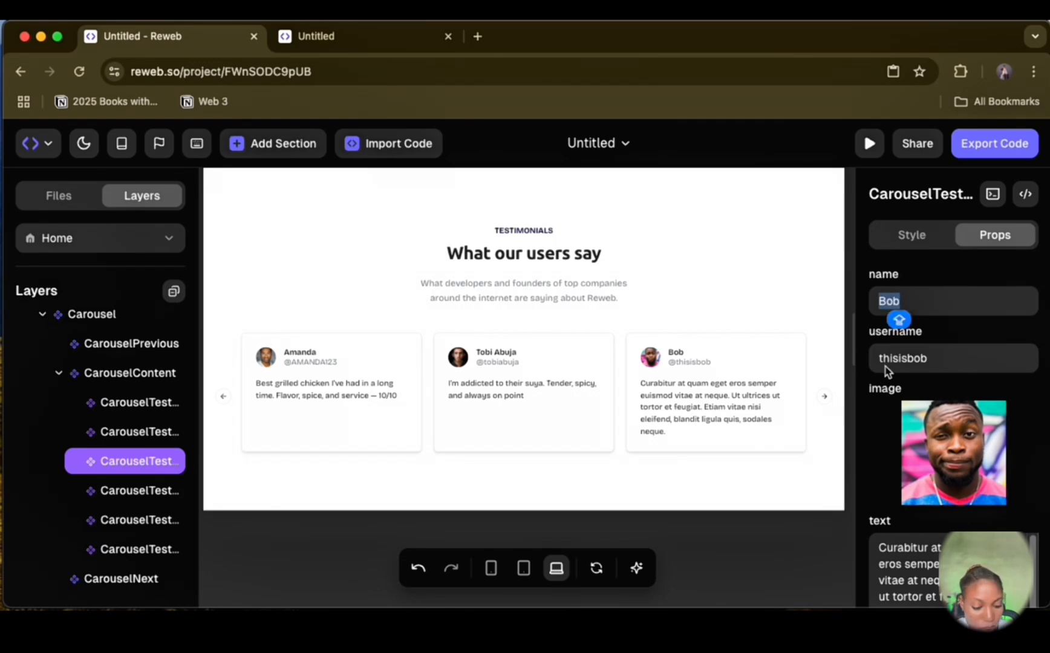
pyautogui.write('Sule')
# Step: Set the third testimonial card's username and replace its text with "Delivered hot and fresh! My guests loved every bite at the party. ShopGrill came through!"
pyautogui.press('Tab')
pyautogui.press('Right')
pyautogui.press('BackSpace')
pyautogui.press('BackSpace')
pyautogui.press('BackSpace')
pyautogui.press('BackSpace')
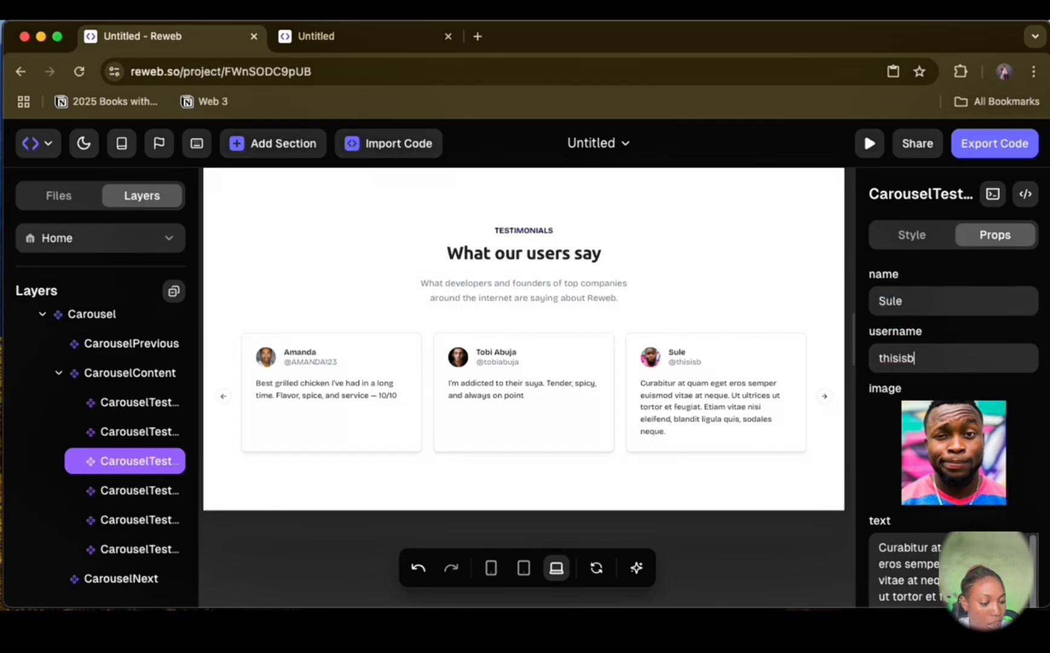
pyautogui.write('ssule')
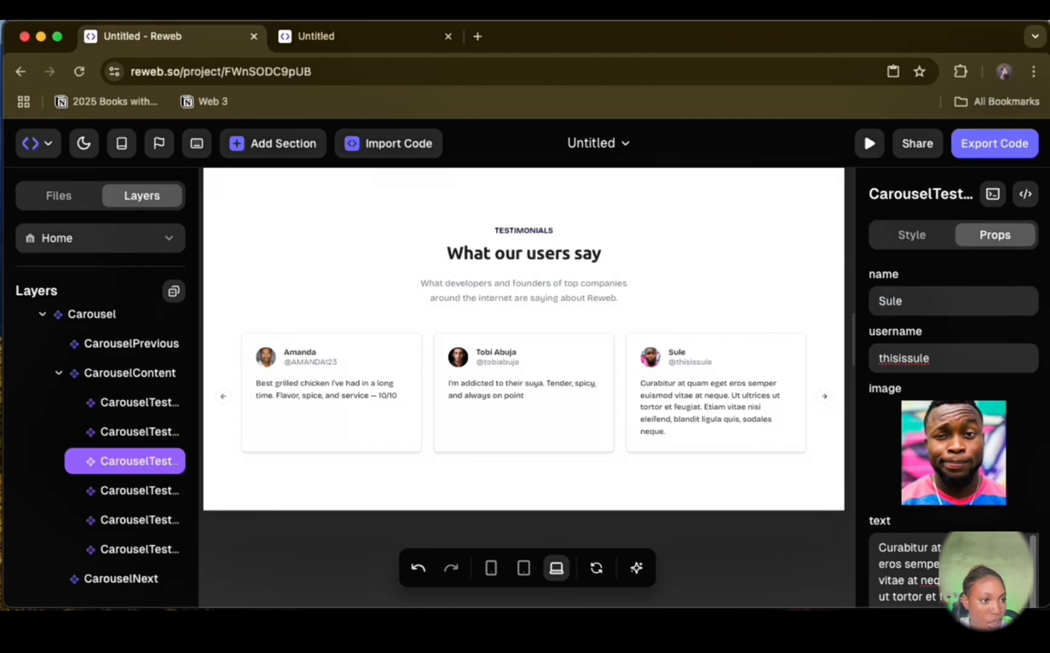
pyautogui.press('Tab')
pyautogui.write('Delivered hot and fresh! My guests loved every bite at the party. ShopGrill came through!')
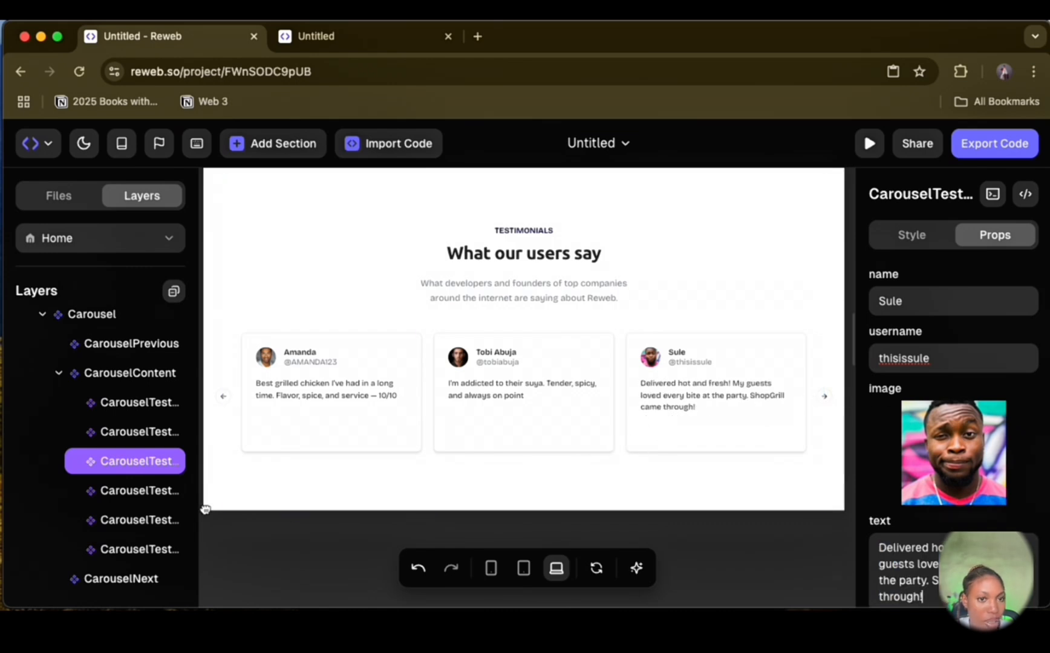
# Step: Delete the fourth, fifth and sixth placeholder testimonial cards from the carousel, keeping the three ShopGrill reviews
pyautogui.click(118, 408)
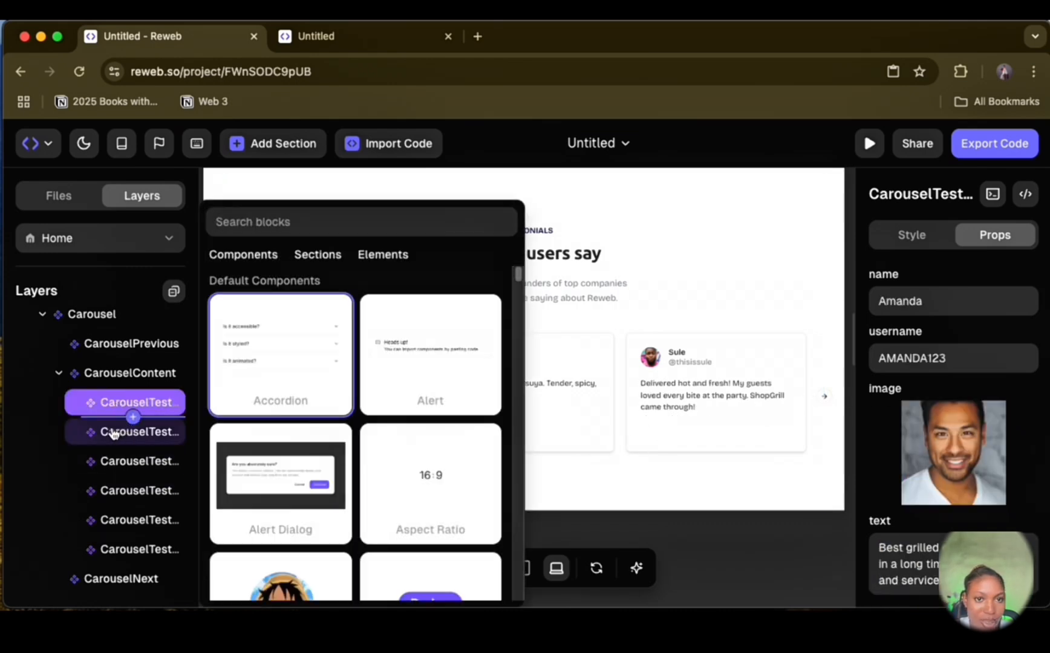
pyautogui.click(107, 431)
pyautogui.click(100, 461)
pyautogui.click(105, 492)
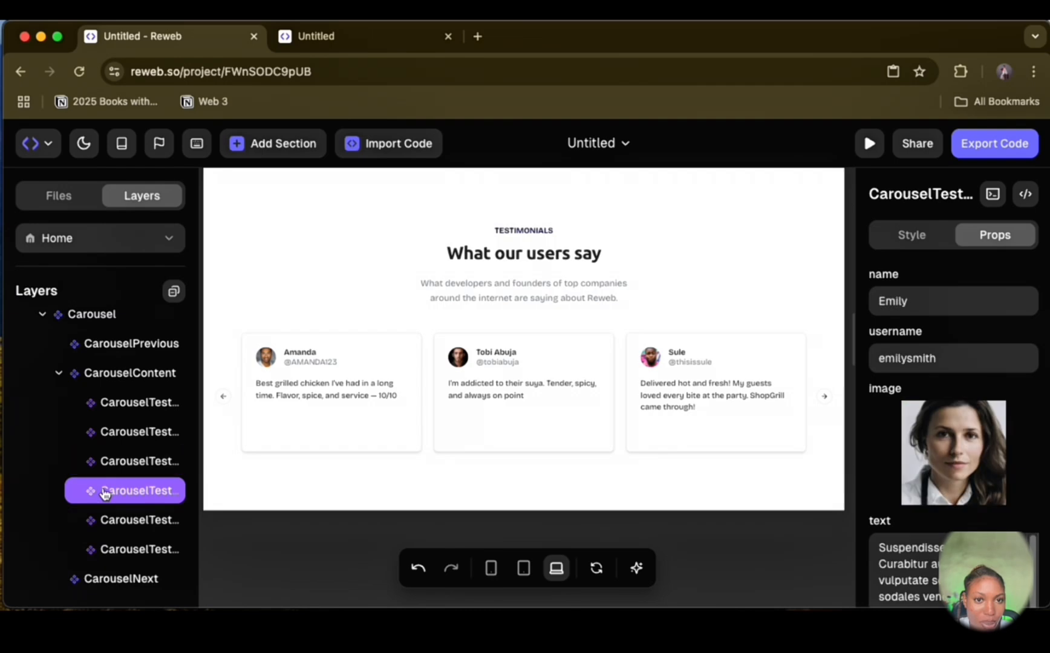
pyautogui.keyDown('shift'); pyautogui.click(104, 520); pyautogui.keyUp('shift')
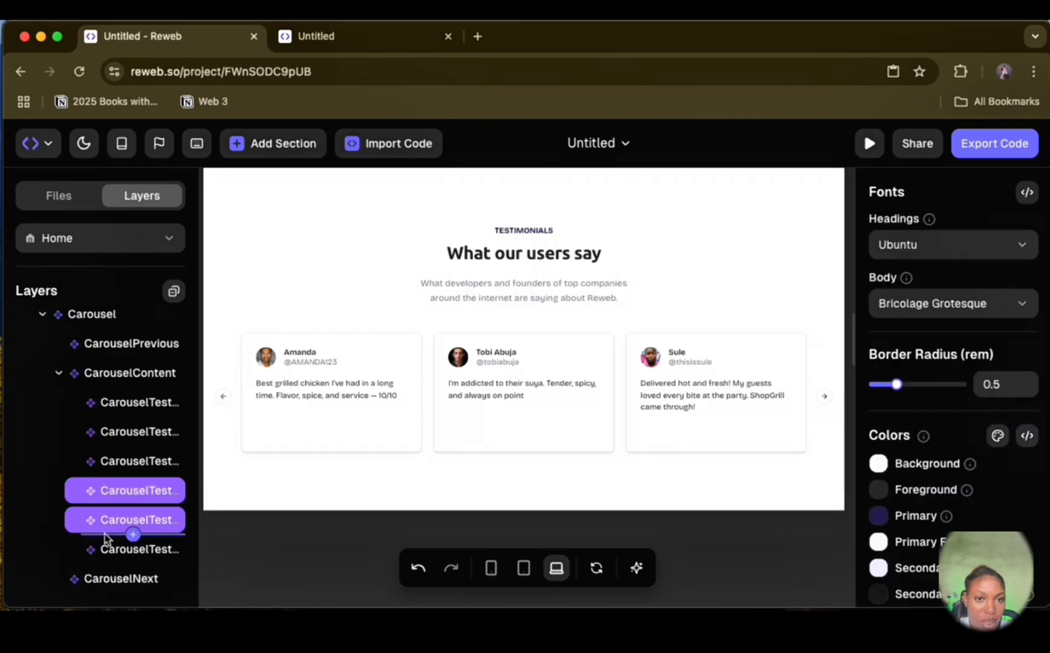
pyautogui.keyDown('shift'); pyautogui.click(106, 555); pyautogui.keyUp('shift')
pyautogui.click(107, 555)
pyautogui.click(120, 488)
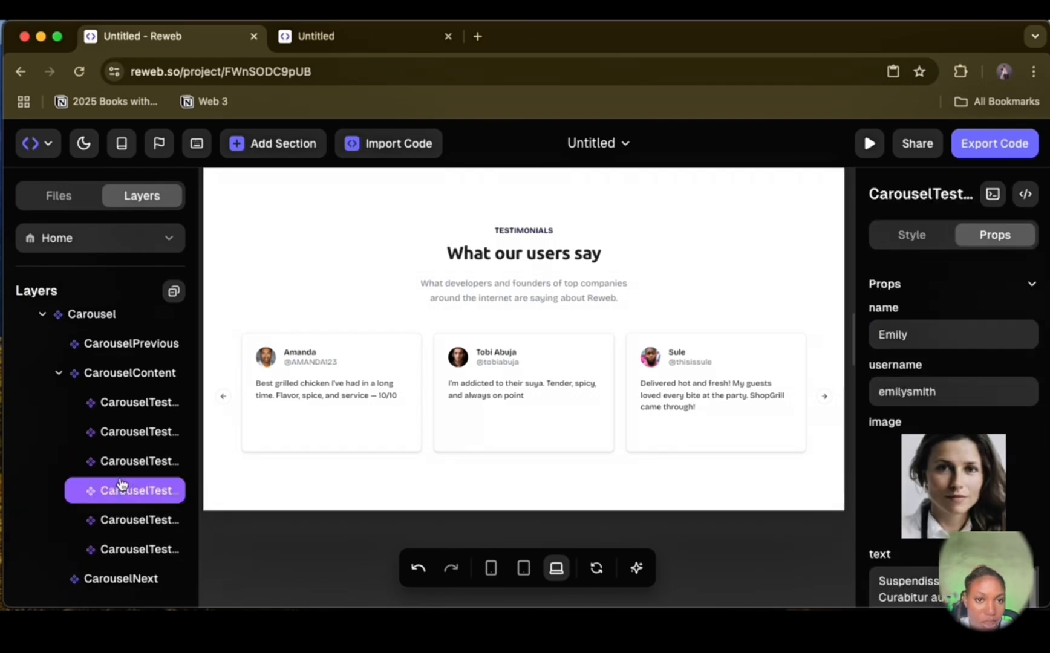
pyautogui.rightClick(120, 497)
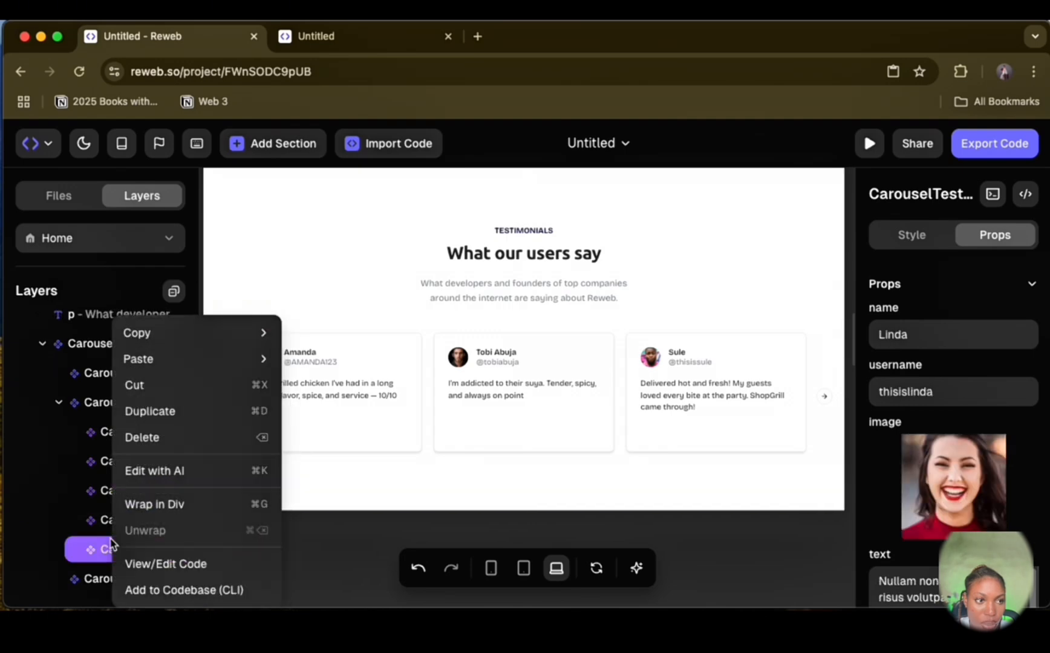
pyautogui.click(229, 442)
pyautogui.rightClick(159, 547)
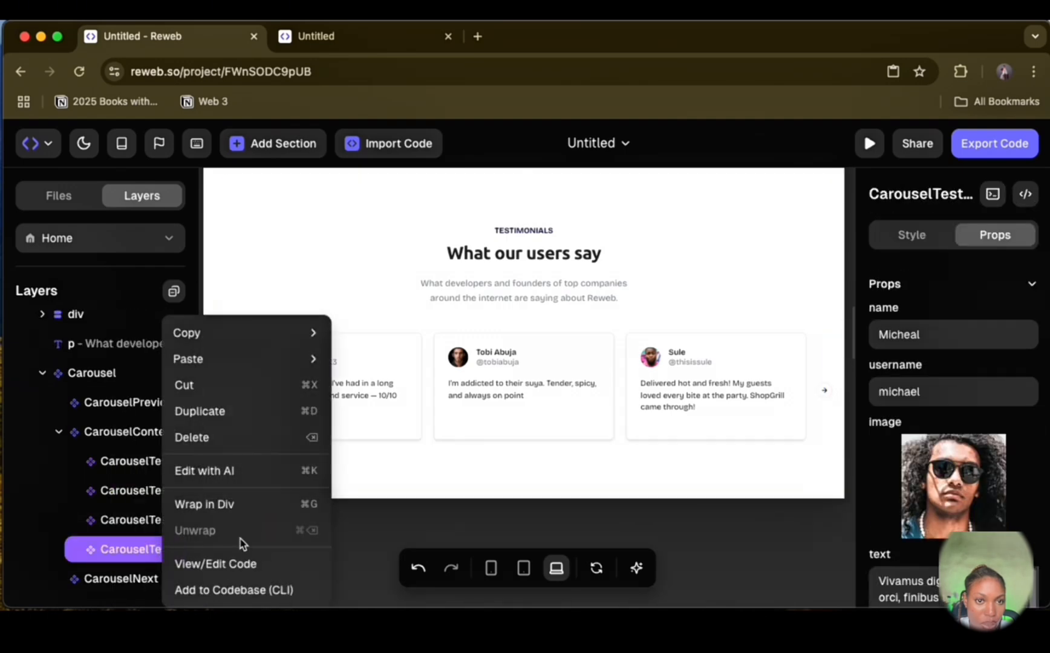
pyautogui.click(264, 437)
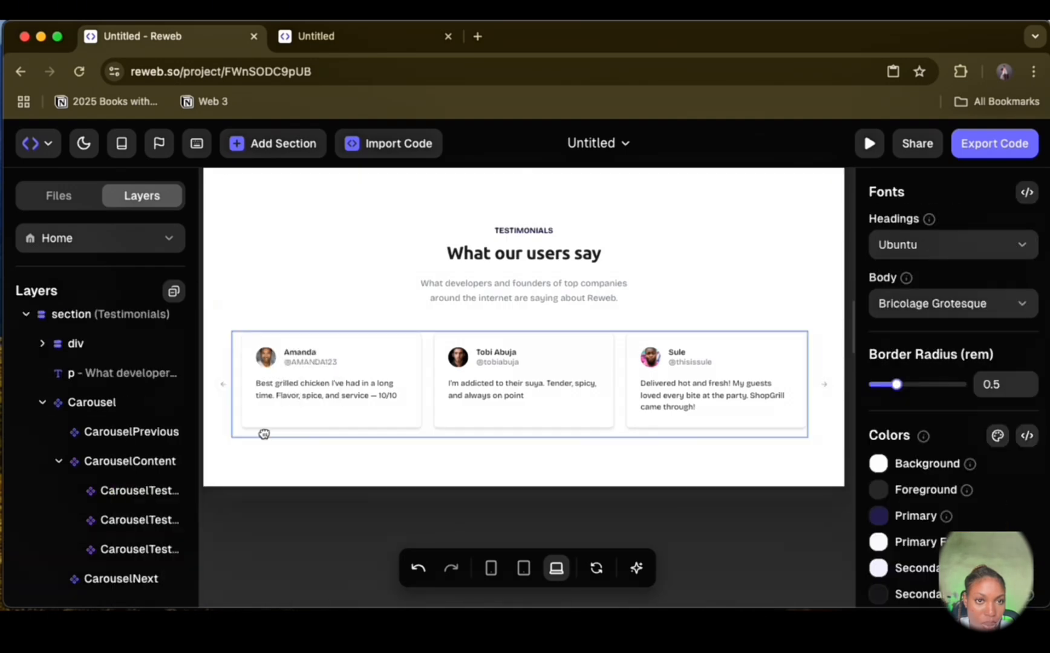
pyautogui.click(132, 432)
pyautogui.rightClick(132, 432)
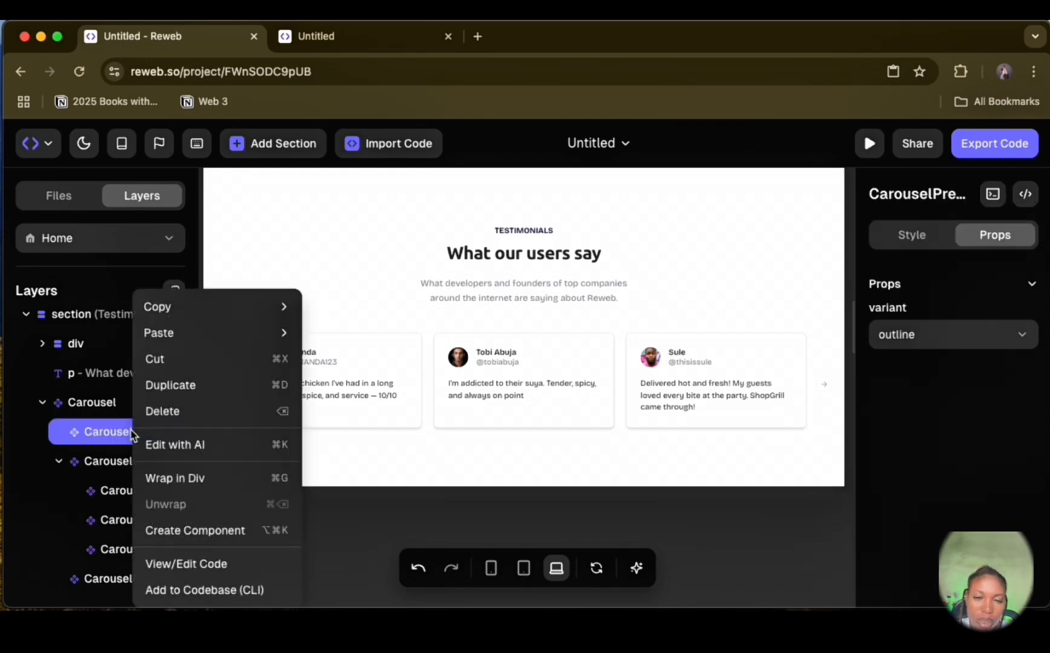
pyautogui.click(514, 450)
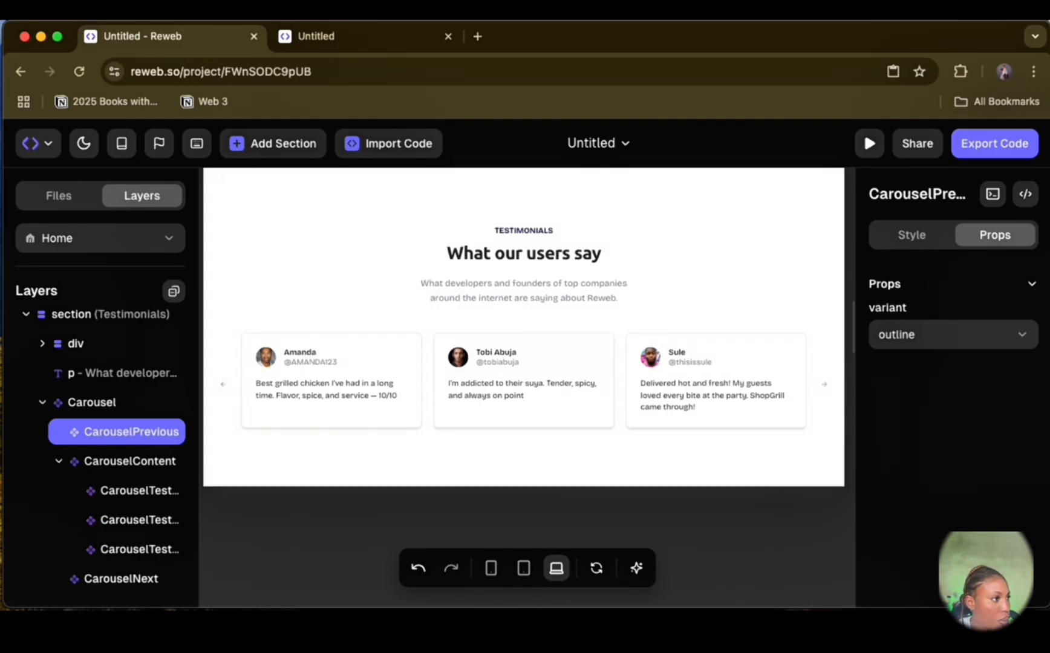
# Step: Replace the testimonials section's subtitle with "erfect for lunch, dinner, events, or late-night cravings."
pyautogui.click(457, 294)
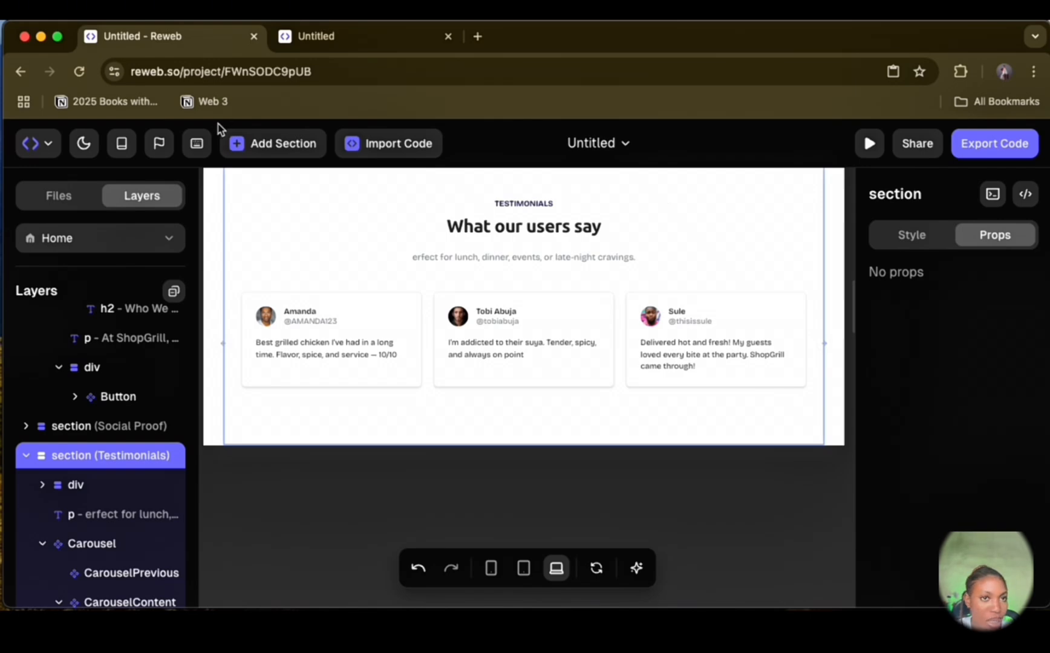
# Step: Add the CTA Box section from the Reweb section library to the end of the page
pyautogui.click(260, 143)
pyautogui.scroll(-5, 337, 332)
pyautogui.scroll(-15, 337, 331)
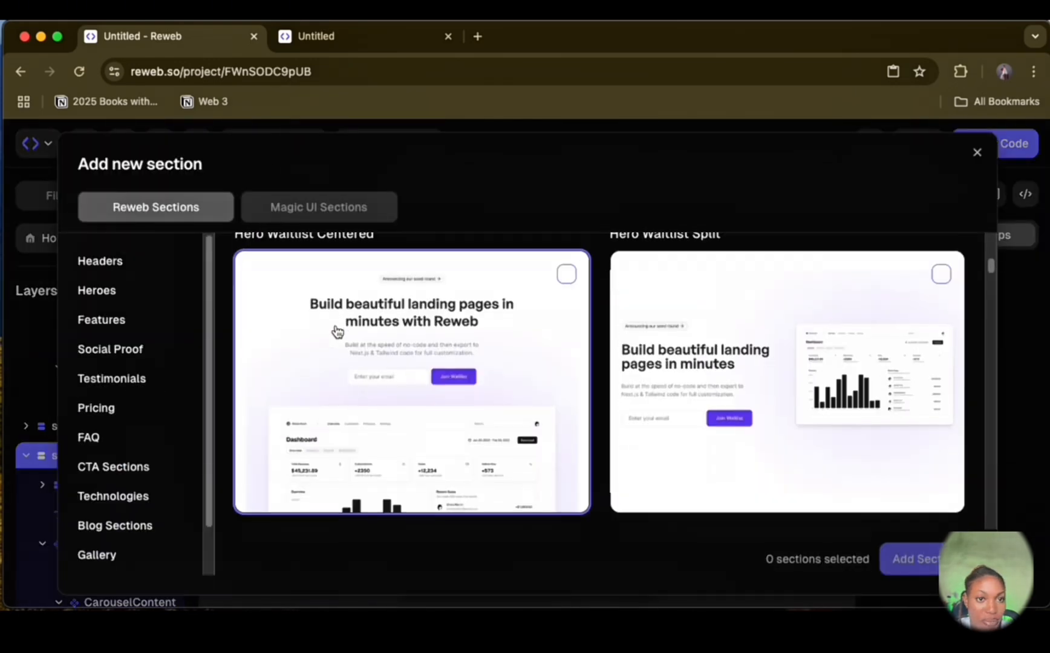
pyautogui.click(941, 281)
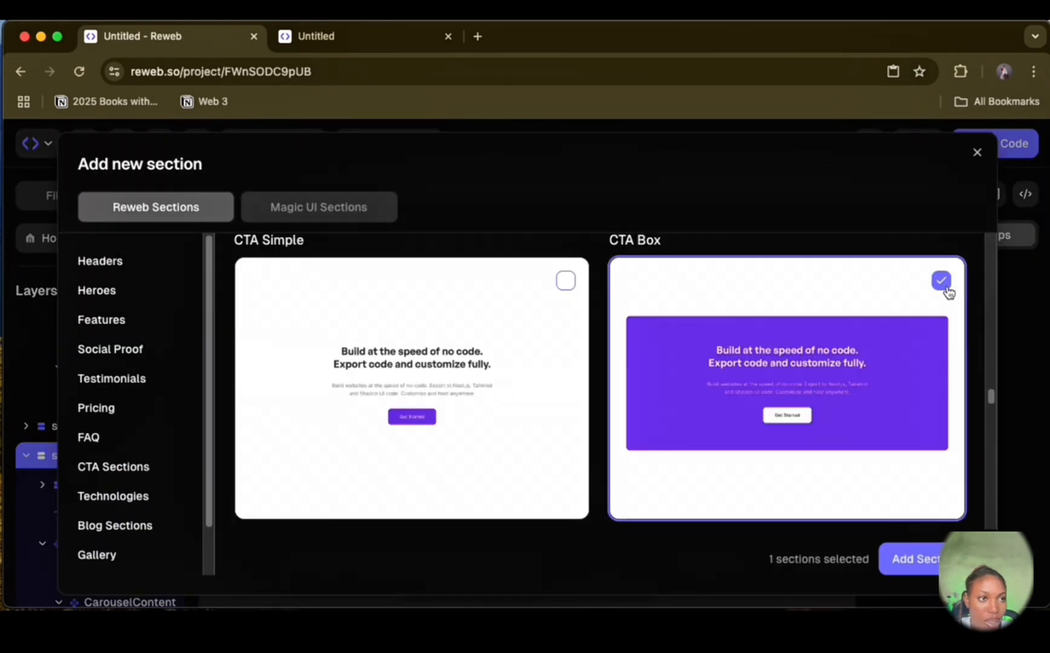
pyautogui.click(910, 559)
# Step: Set the CTA heading to "We grill. You chill." and text to "At ShopGrill, we serve up premium grilled meals that satisfy cravings and bring people together."
pyautogui.click(499, 301)
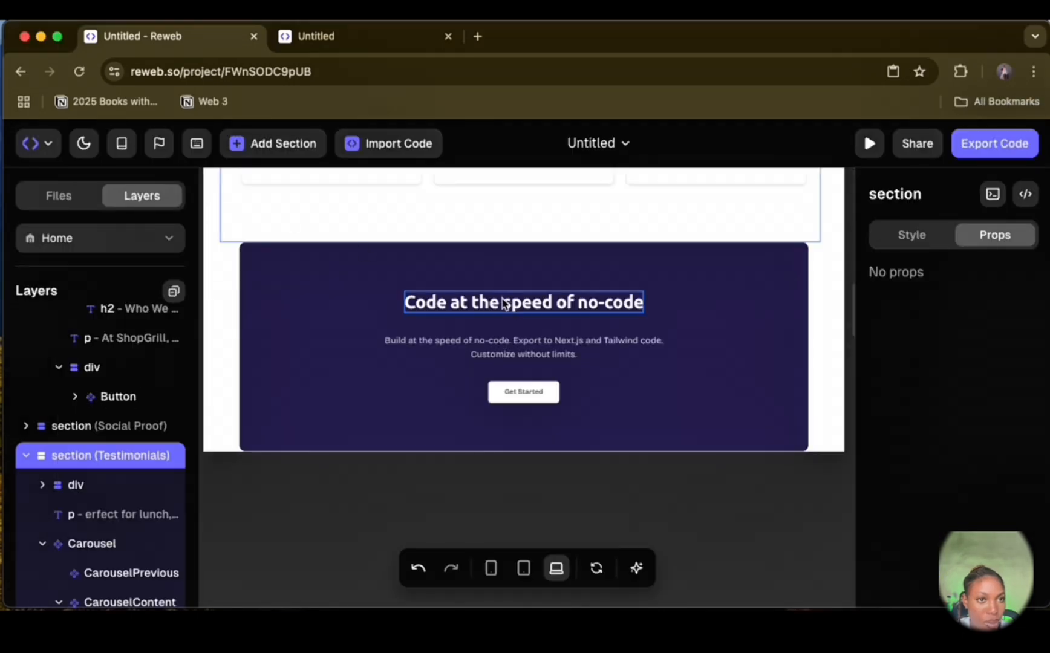
pyautogui.doubleClick(505, 301)
pyautogui.write('We grill. You chill.')
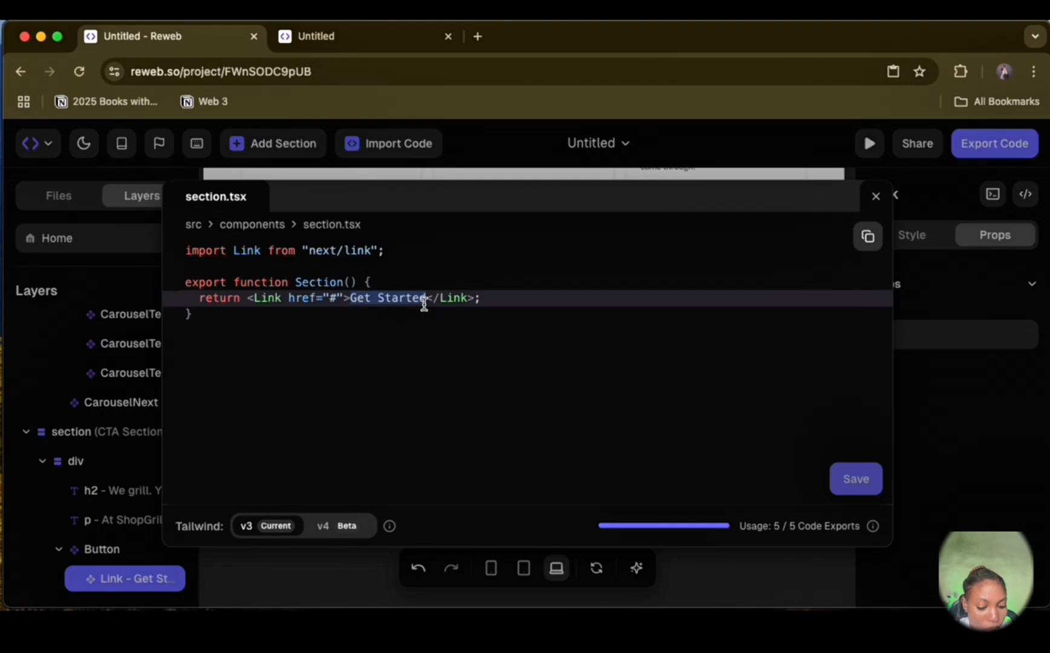
# Step: Change the CTA button's link text in its code to "Order Now" and save it
pyautogui.write('Order N')
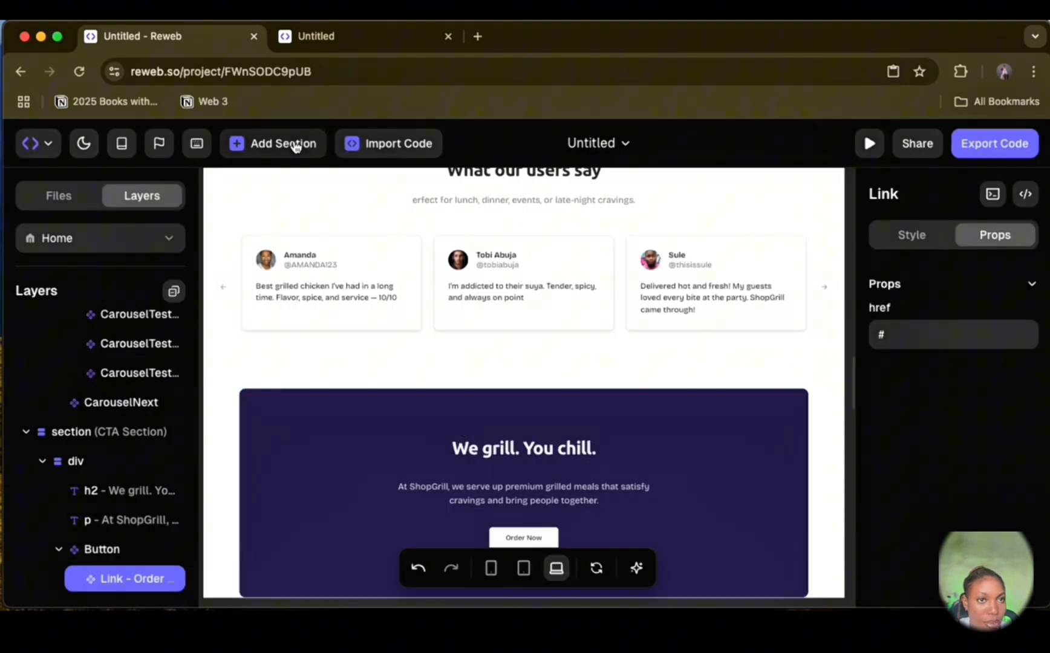
# Step: Add the centered Frequently Asked Questions section and the one-line copyright footer with social icons below the CTA section
pyautogui.click(296, 147)
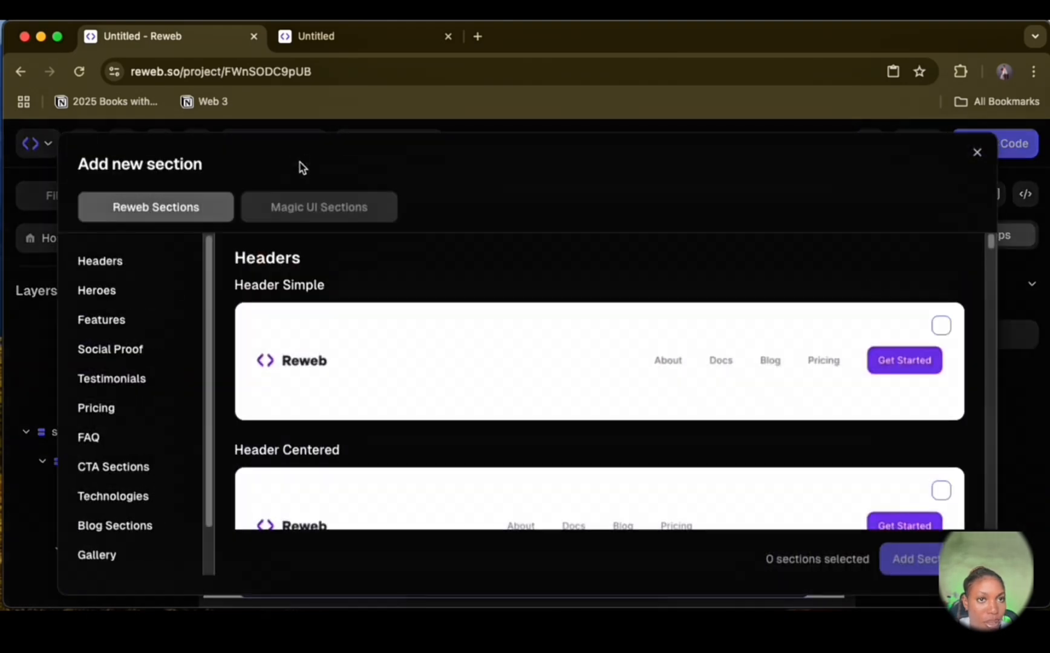
pyautogui.click(976, 152)
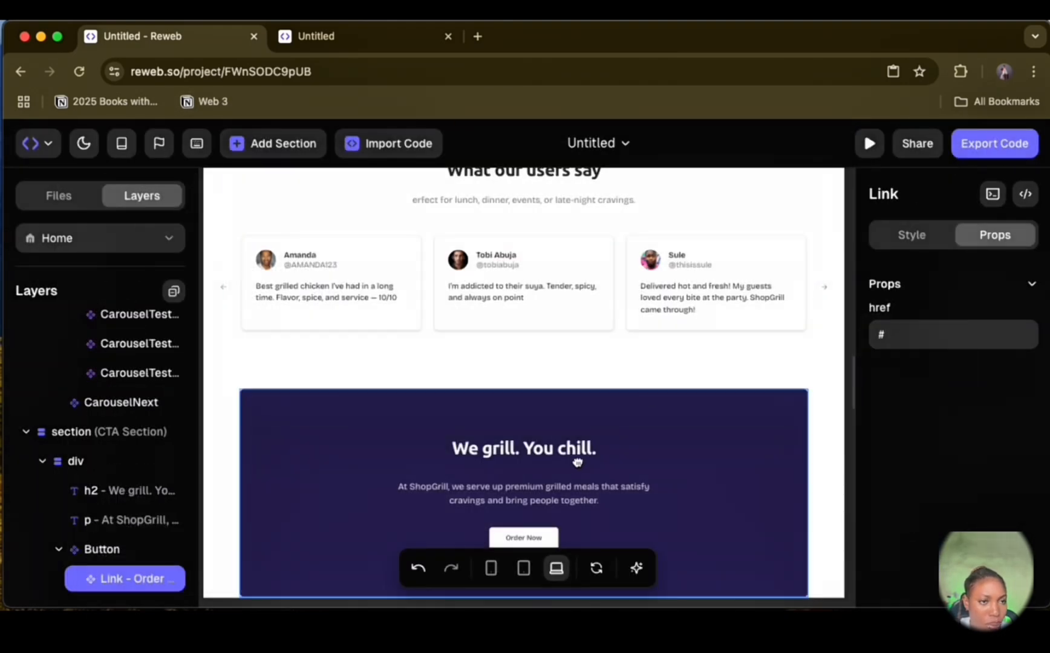
pyautogui.click(297, 144)
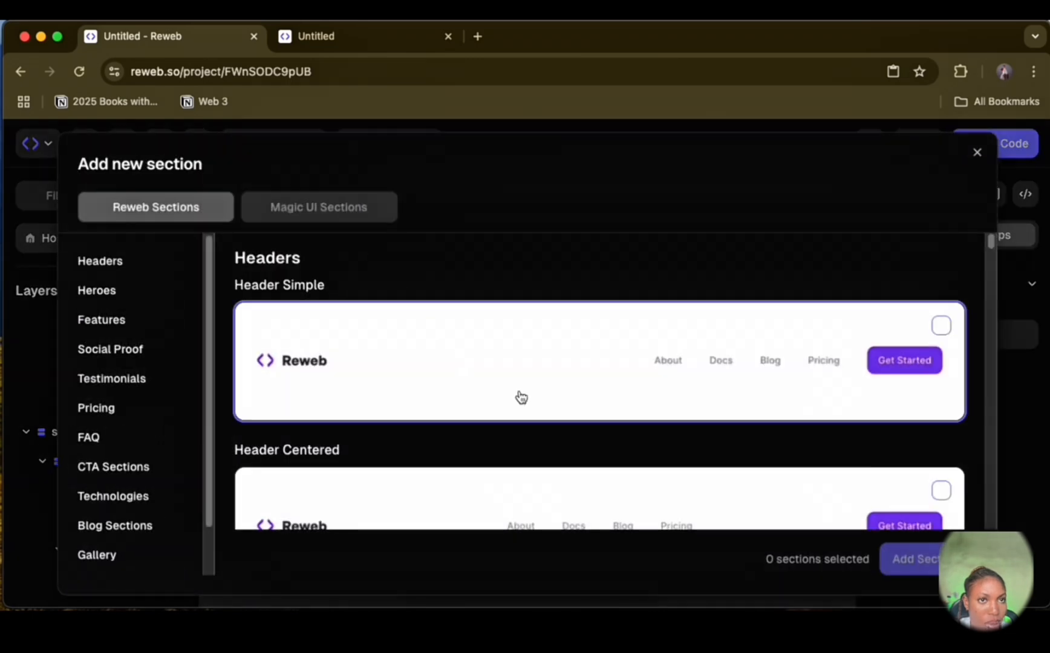
pyautogui.scroll(-15, 521, 397)
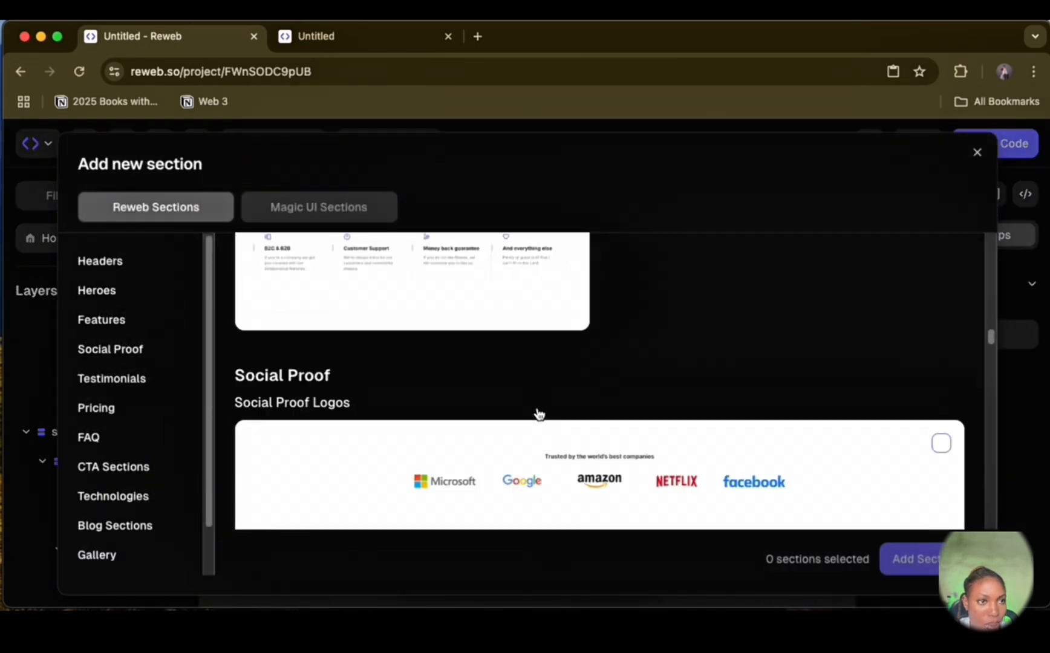
pyautogui.scroll(-10, 540, 414)
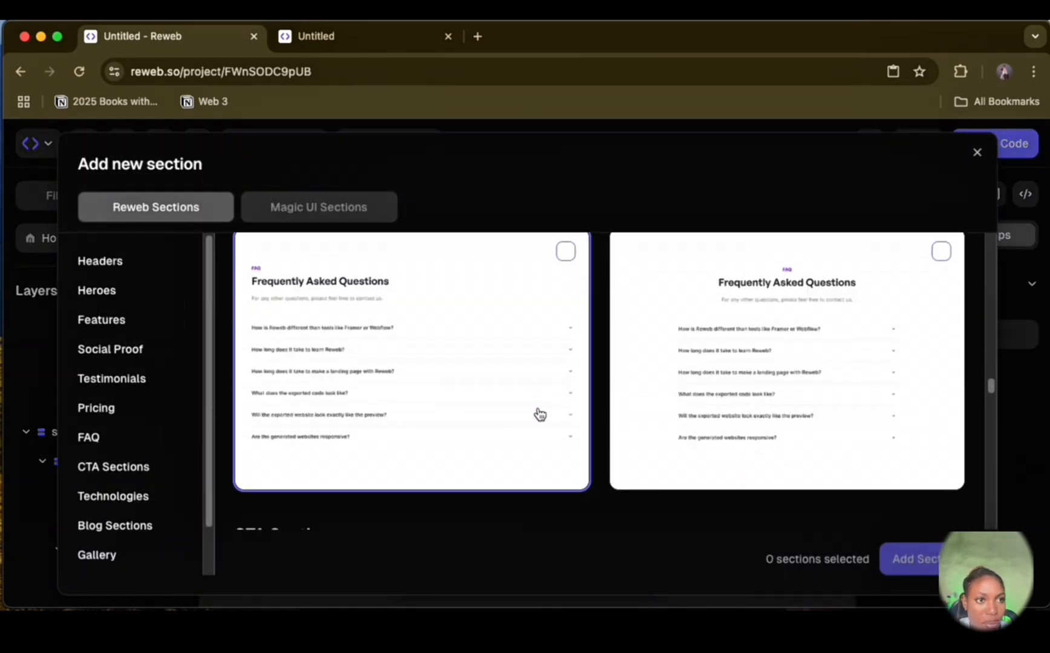
pyautogui.click(940, 252)
pyautogui.scroll(-5, 689, 423)
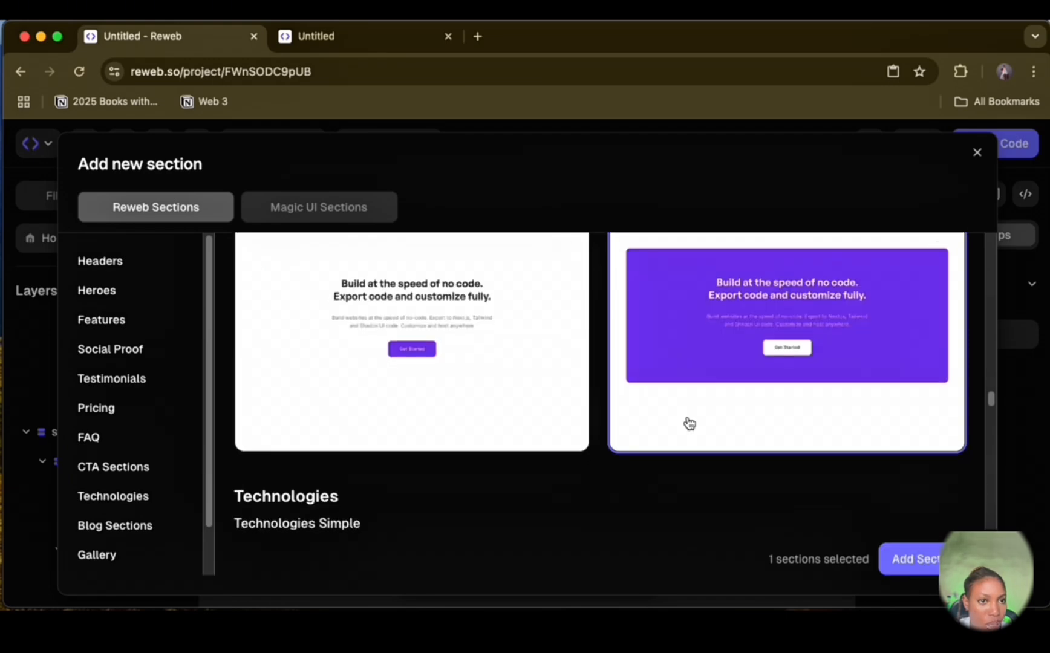
pyautogui.scroll(-5, 690, 424)
pyautogui.scroll(-15, 690, 423)
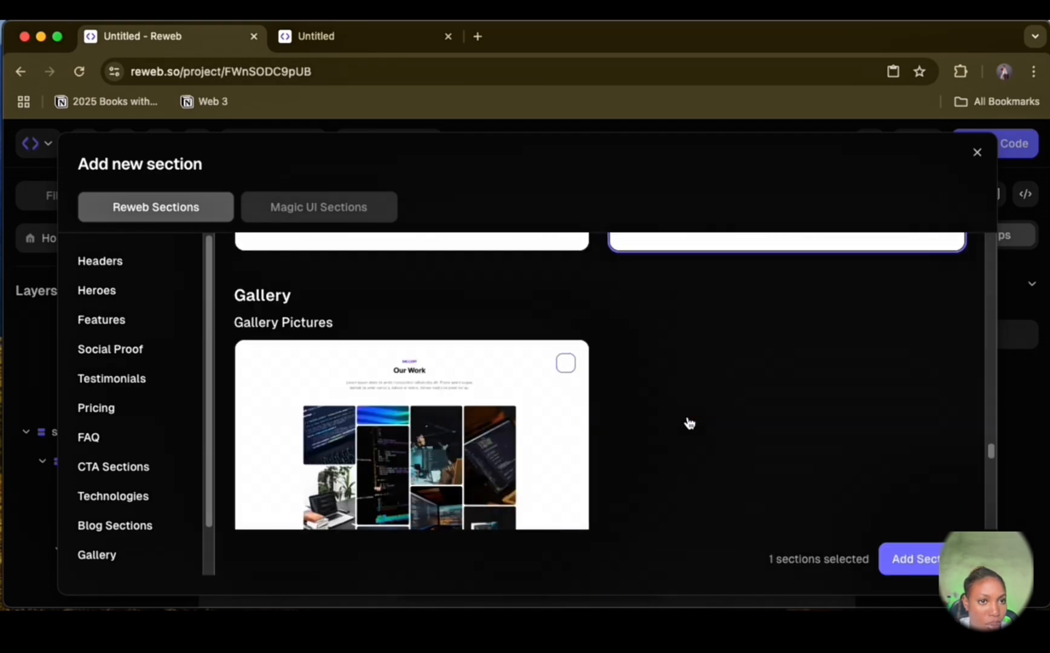
pyautogui.click(941, 248)
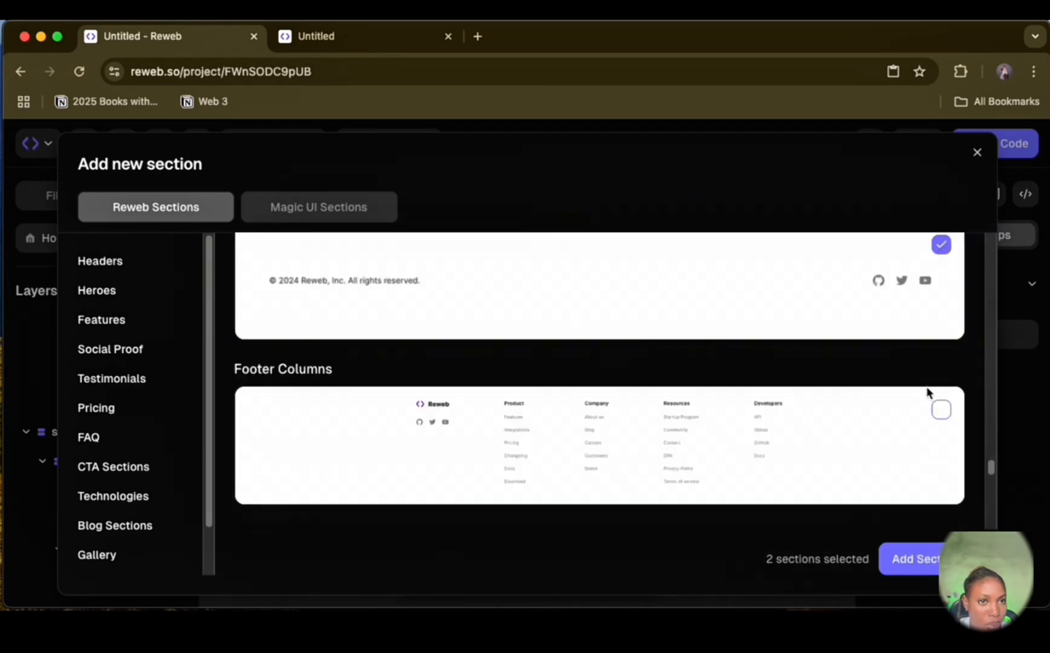
pyautogui.click(915, 558)
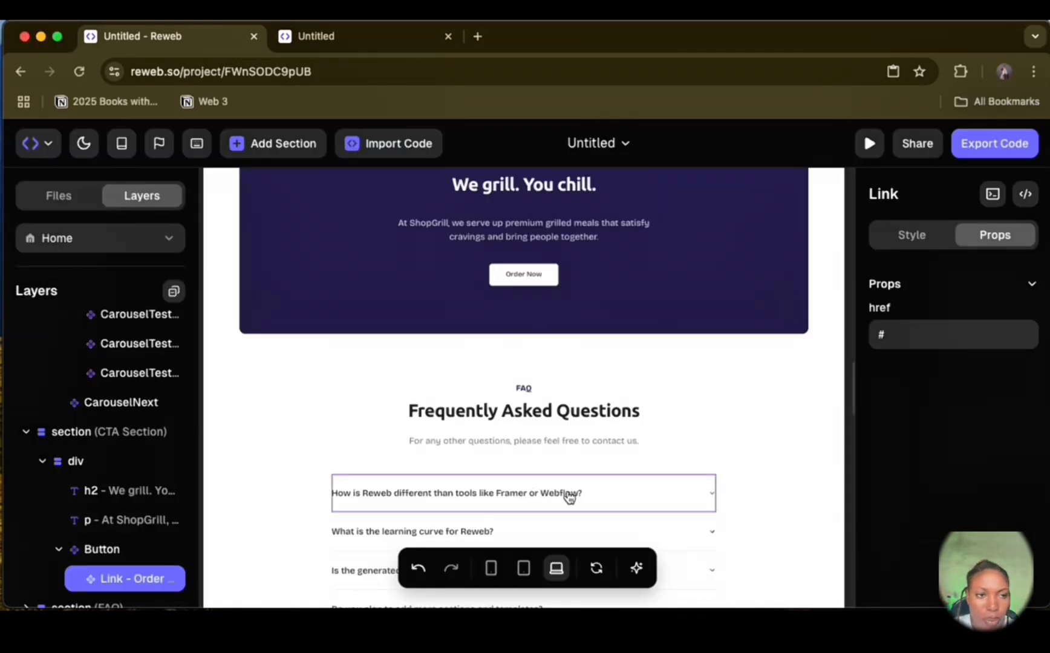
# Step: Rewrite the first three FAQ questions as "Do you deliver outside Lagos?", "How do I place an order?" and "Can I customize my order?"
pyautogui.click(568, 495)
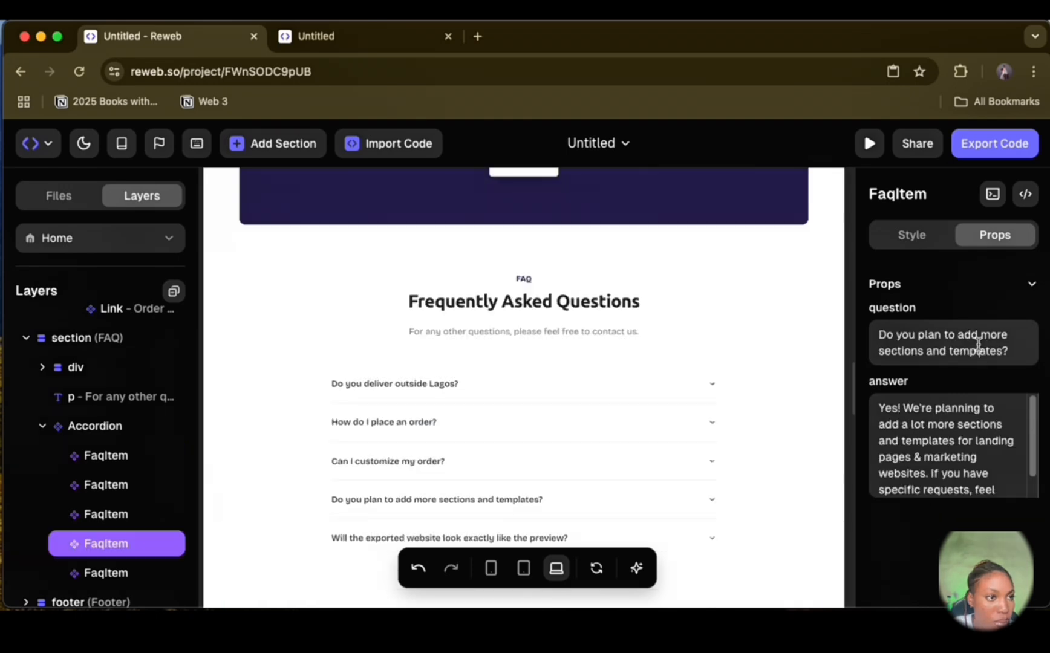
# Step: Set the fourth FAQ question to "Do you cater for events?" and delete the fifth FAQ item
pyautogui.tripleClick(975, 338)
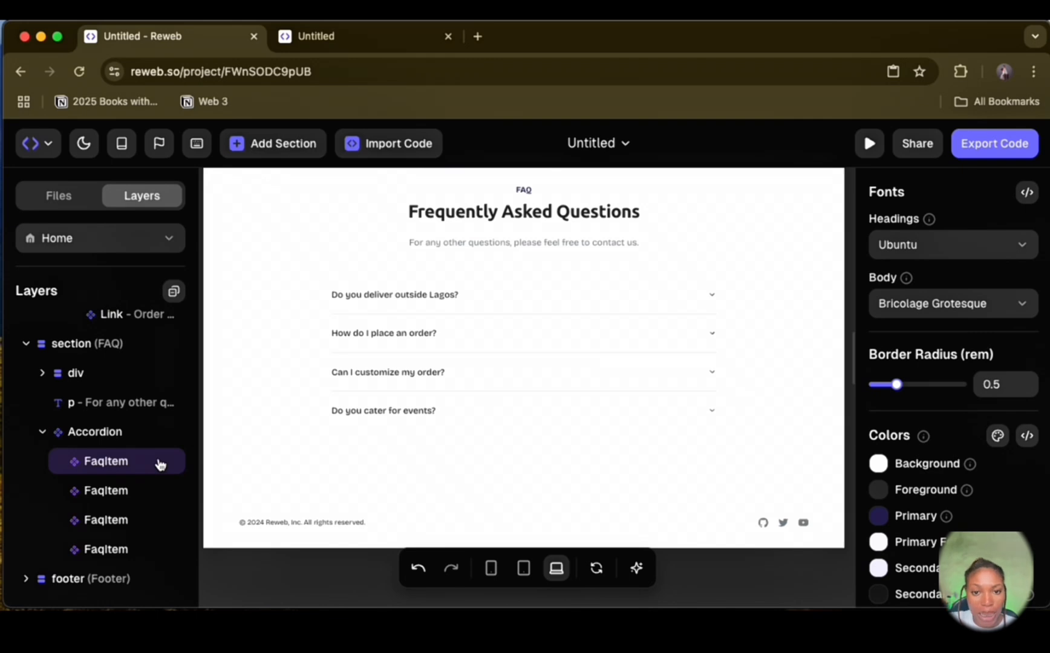
pyautogui.click(403, 314)
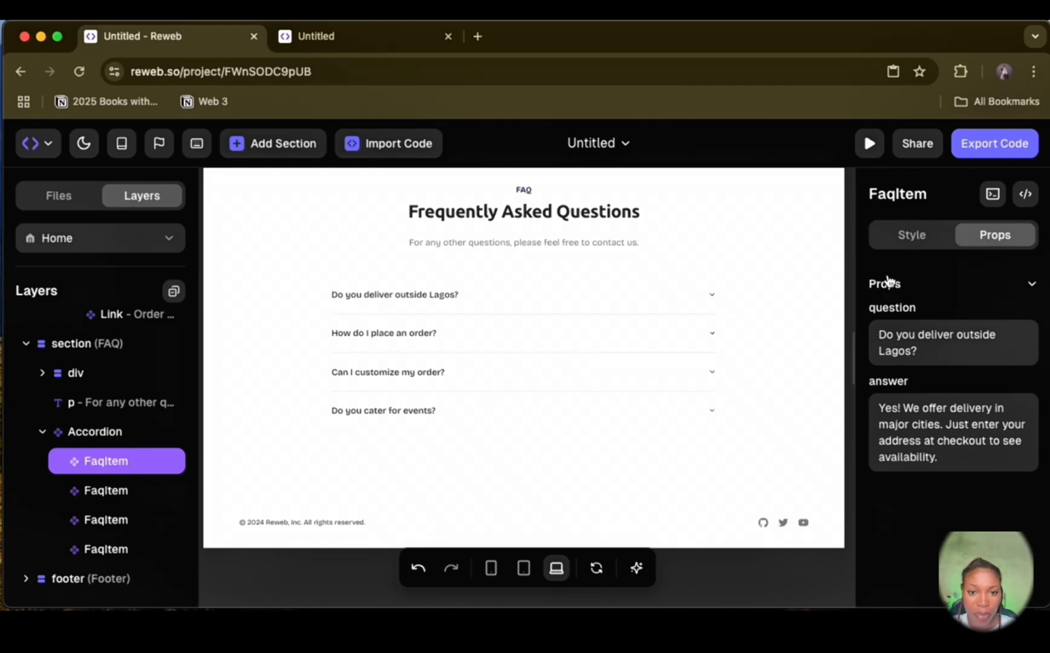
# Step: Delete the Reweb copyright footer below the FAQ section
pyautogui.click(115, 579)
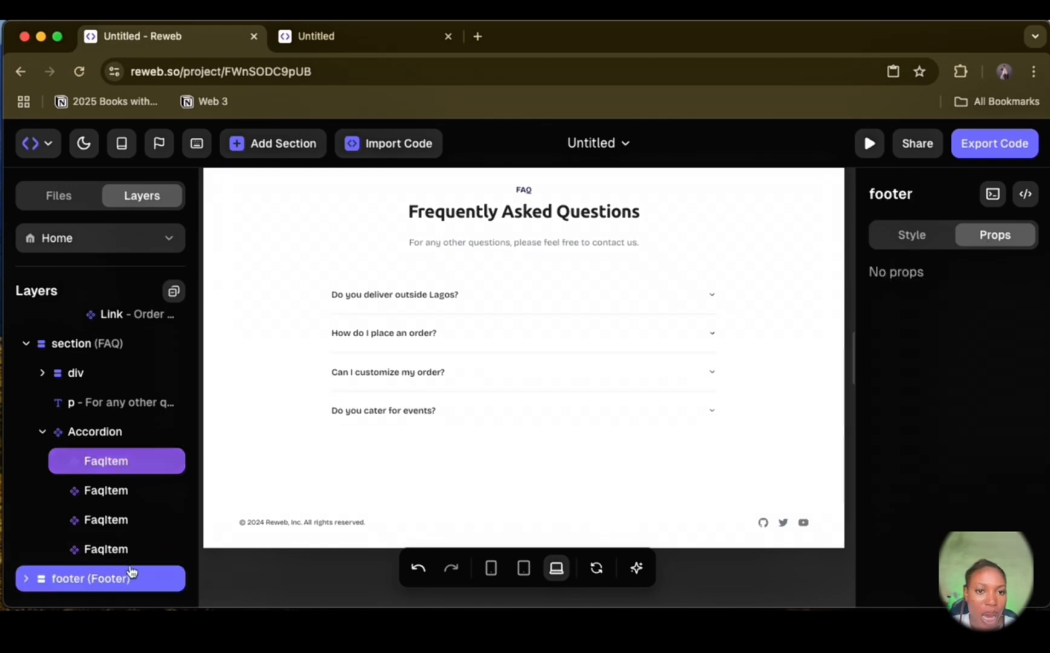
pyautogui.click(268, 532)
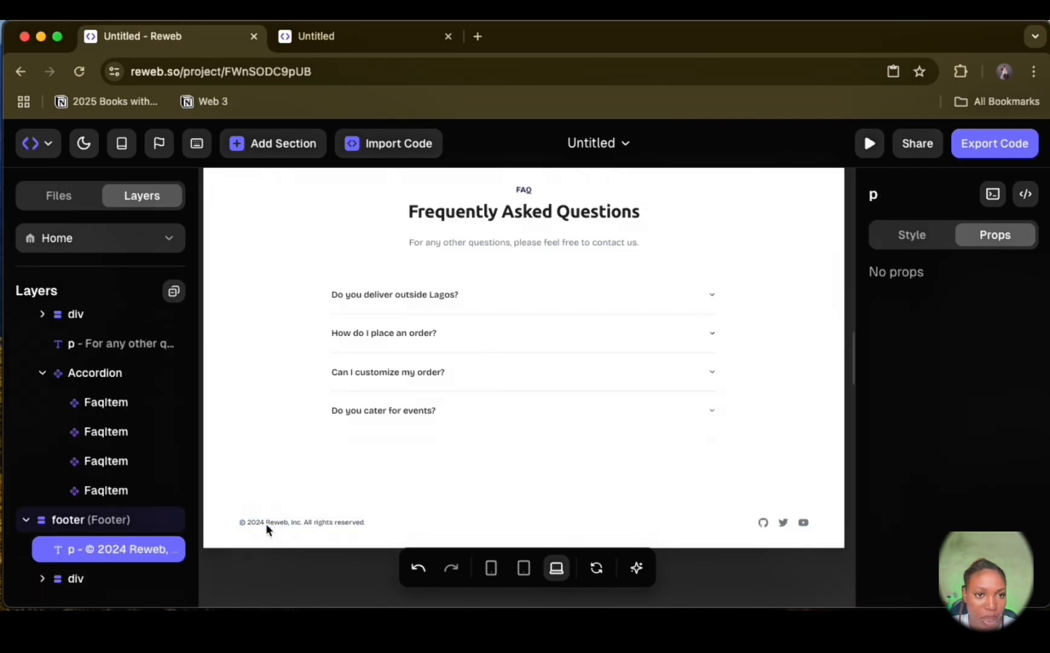
pyautogui.click(76, 530)
pyautogui.rightClick(76, 530)
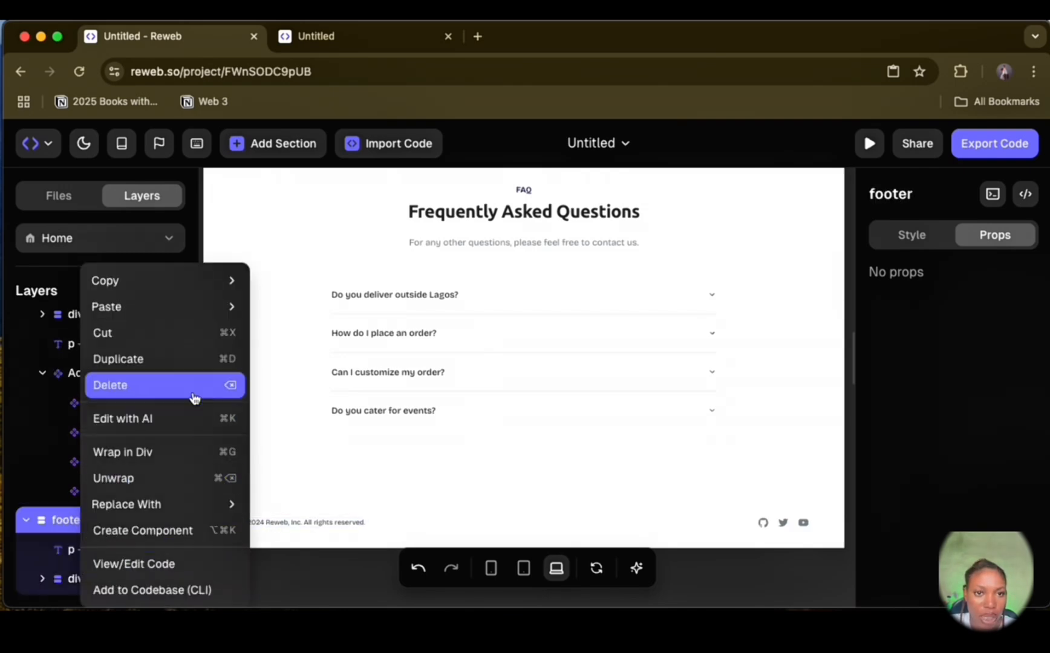
pyautogui.click(194, 390)
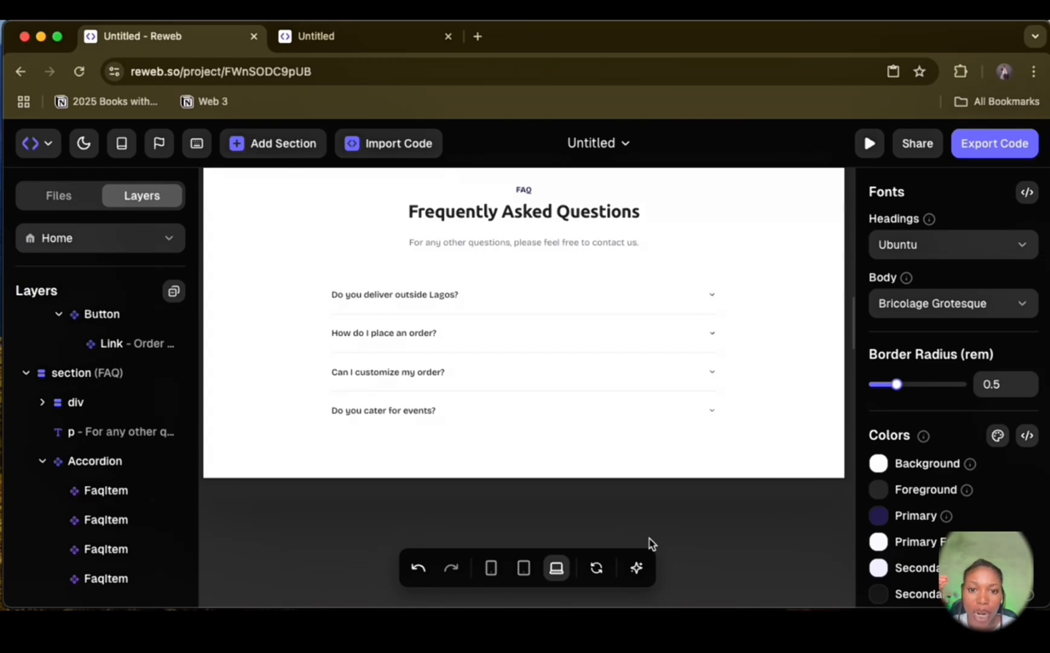
# Step: Generate a footer with the AI prompt "Build a Footer component for ShopGrill a grilled food shop located in lagos nigeria"
pyautogui.click(633, 569)
pyautogui.write('Build a Footer component for Shop')
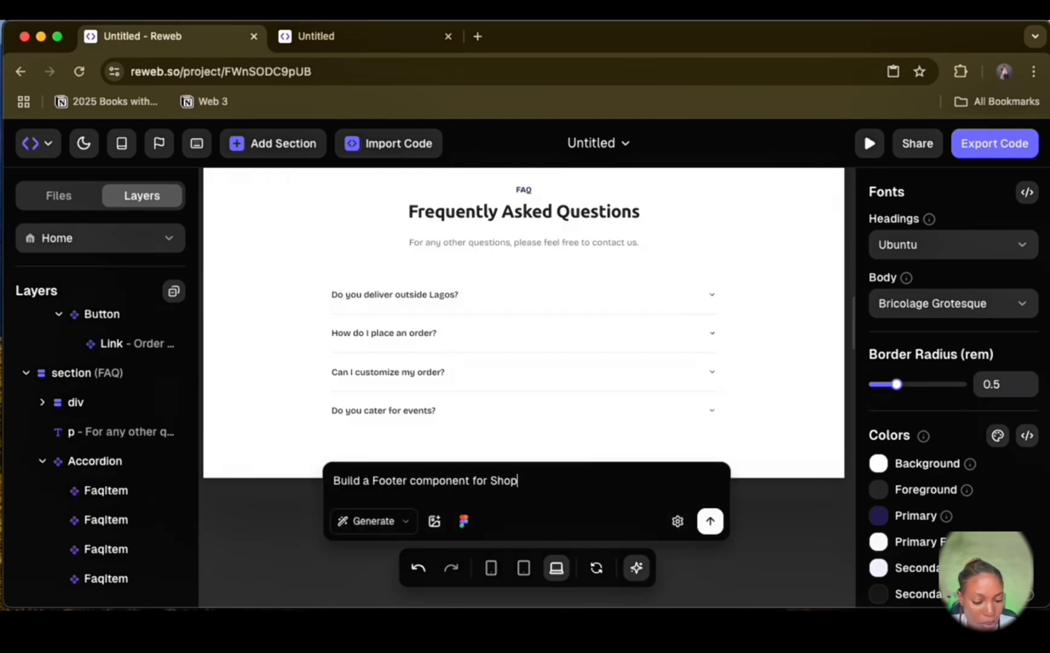
pyautogui.write('Grill a foo')
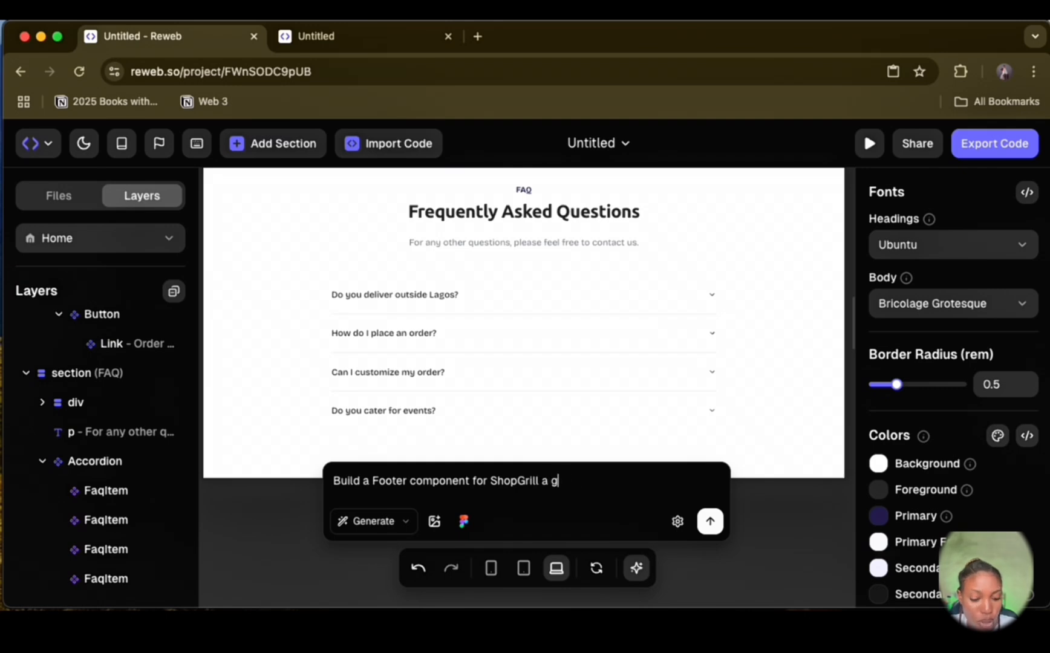
pyautogui.write('led food shop located in')
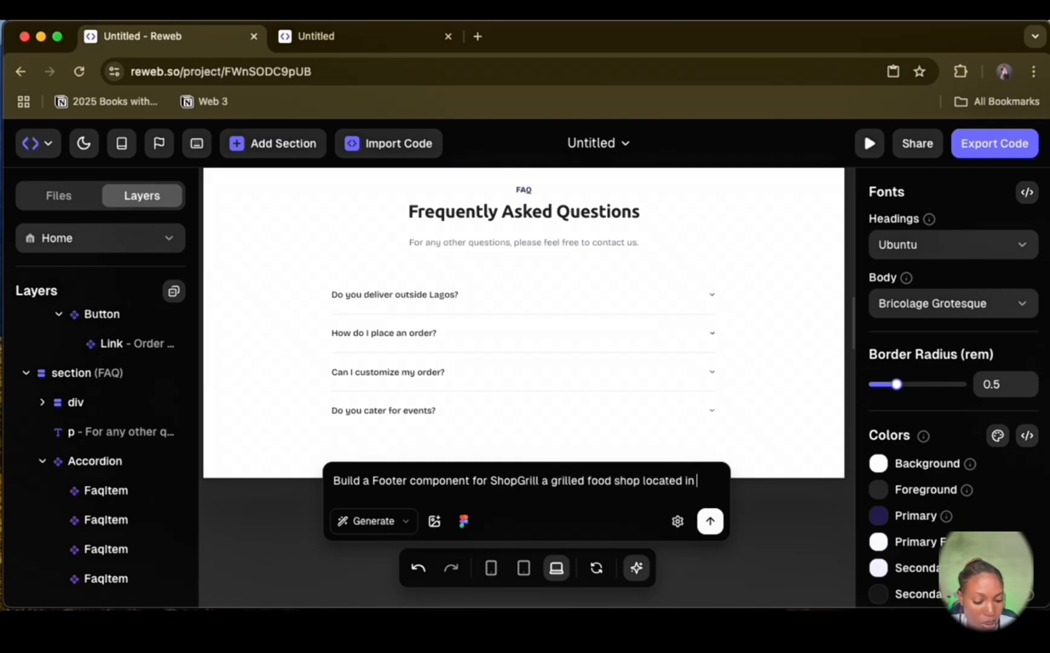
pyautogui.write(' lagos nigeria')
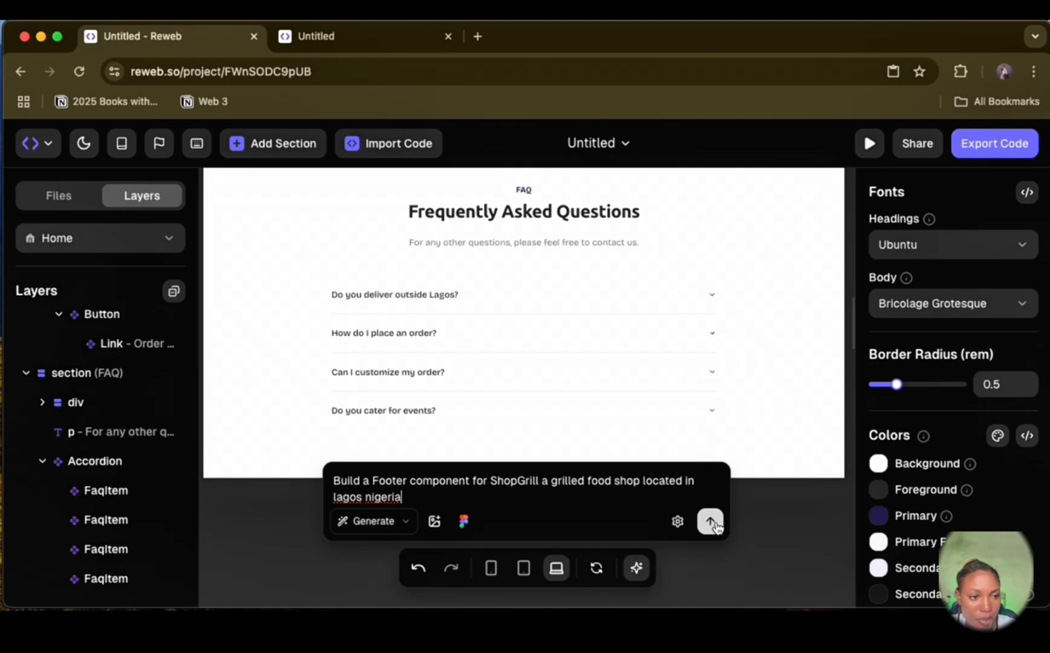
pyautogui.click(714, 524)
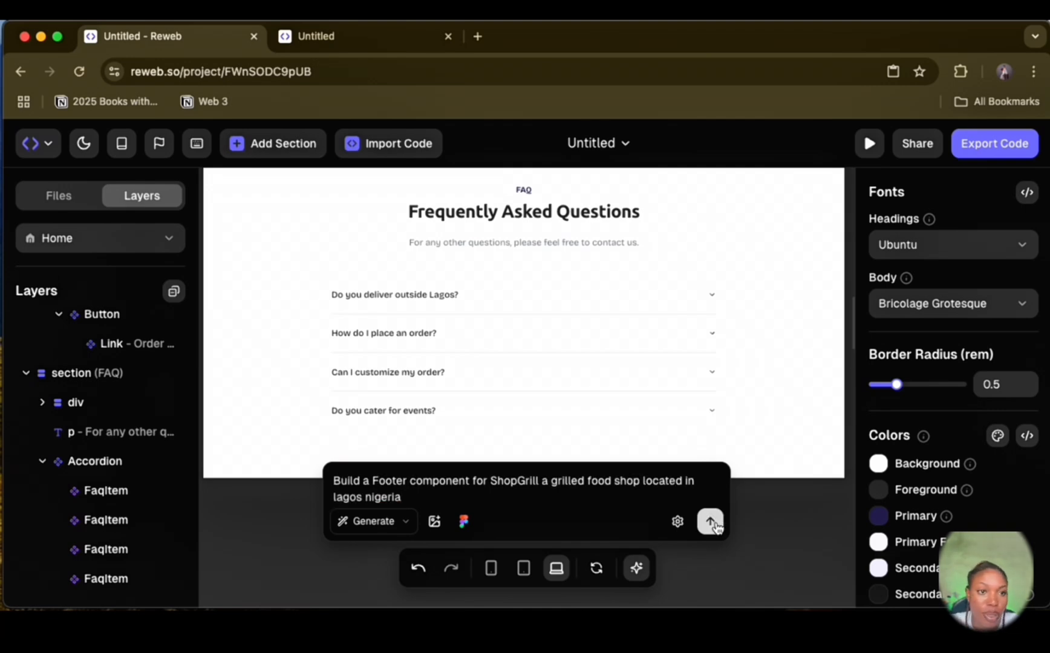
# Step: Submit the ShopGrill footer prompt and inspect the generated footer and its copyright line below the FAQ section
pyautogui.click(712, 523)
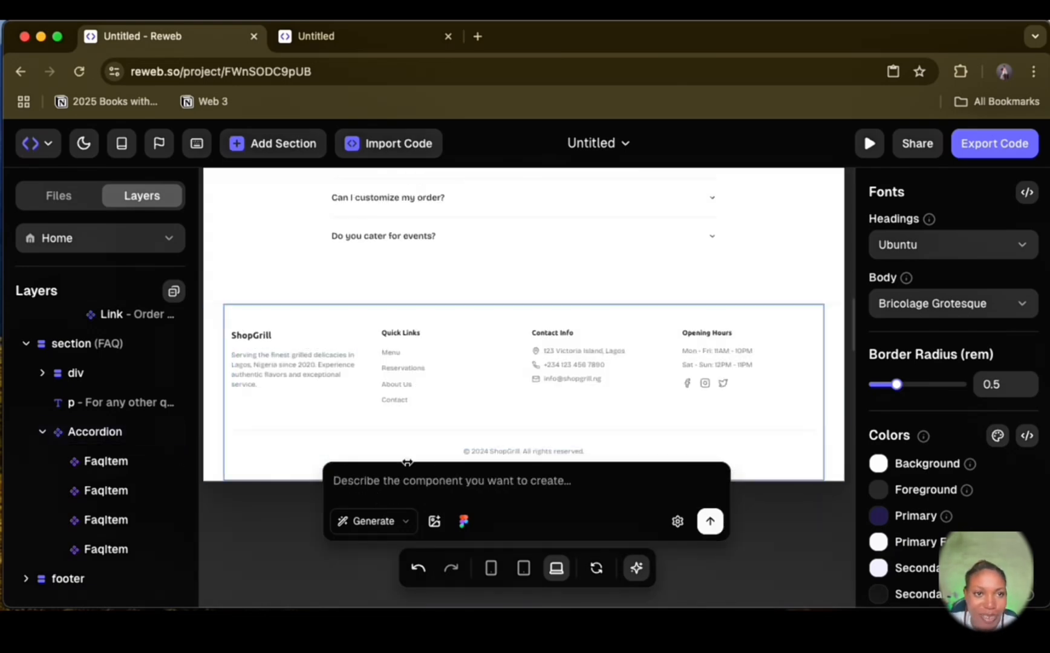
pyautogui.click(72, 582)
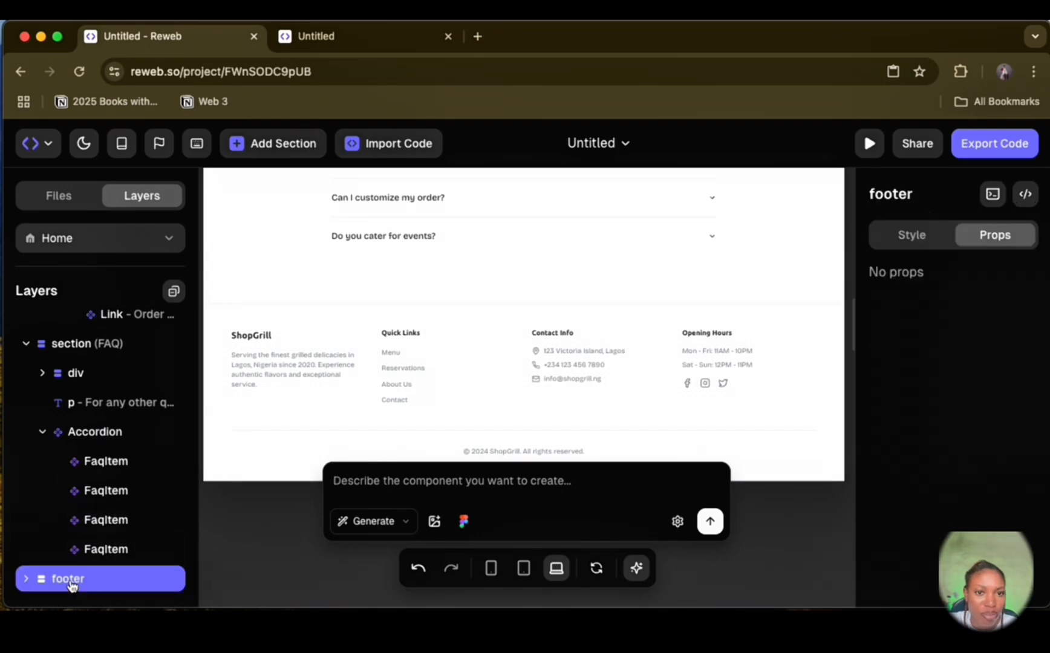
pyautogui.doubleClick(512, 458)
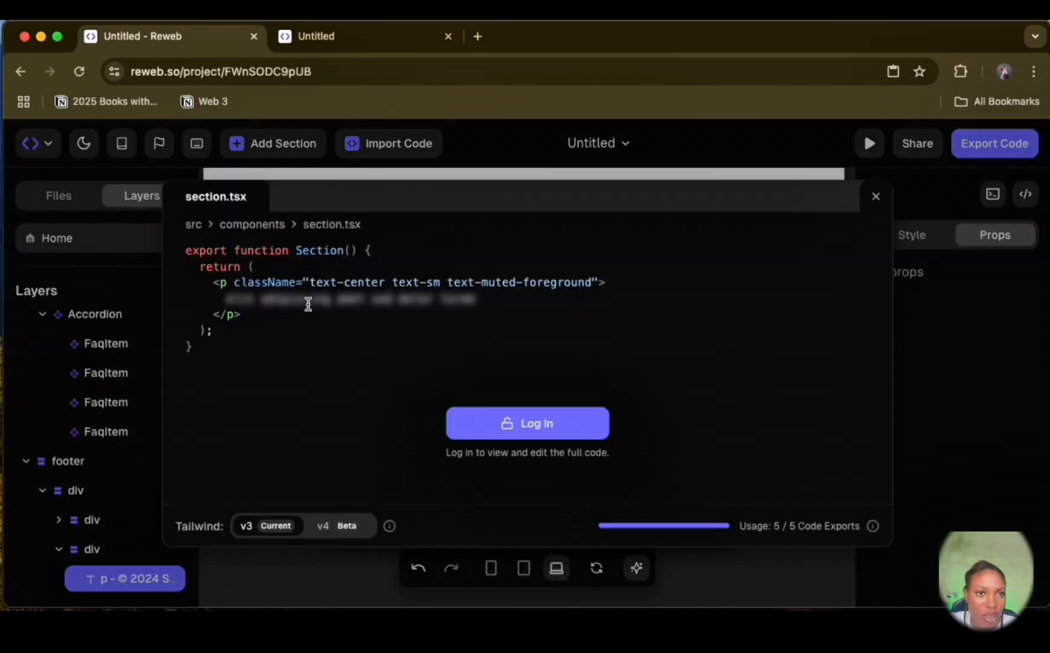
pyautogui.click(877, 198)
pyautogui.scroll(-3, 562, 387)
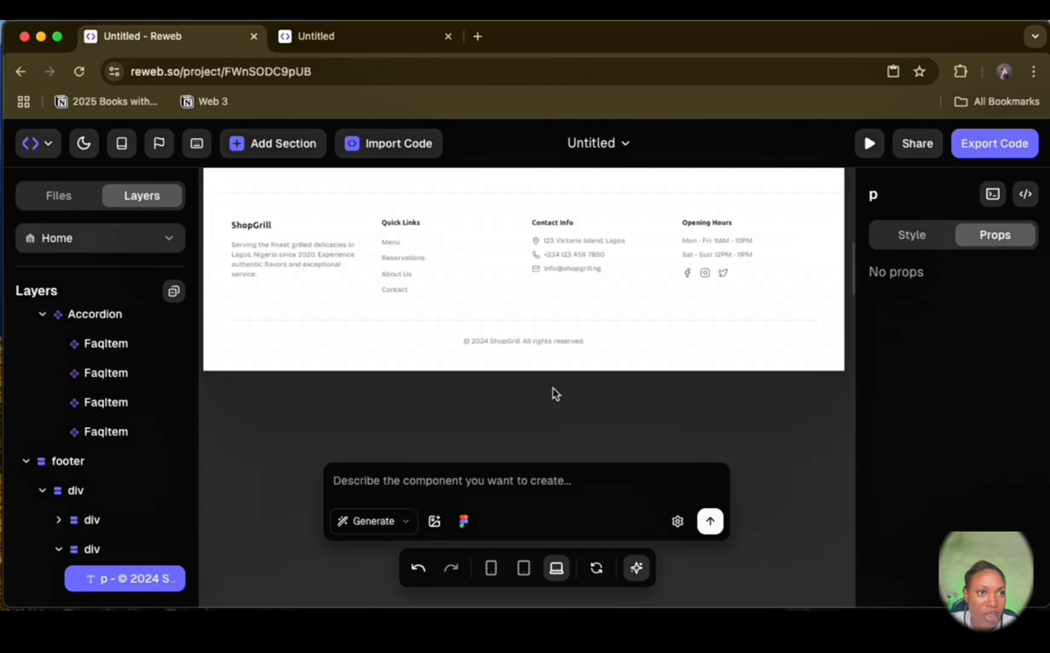
pyautogui.scroll(4, 338, 290)
pyautogui.scroll(5, 363, 299)
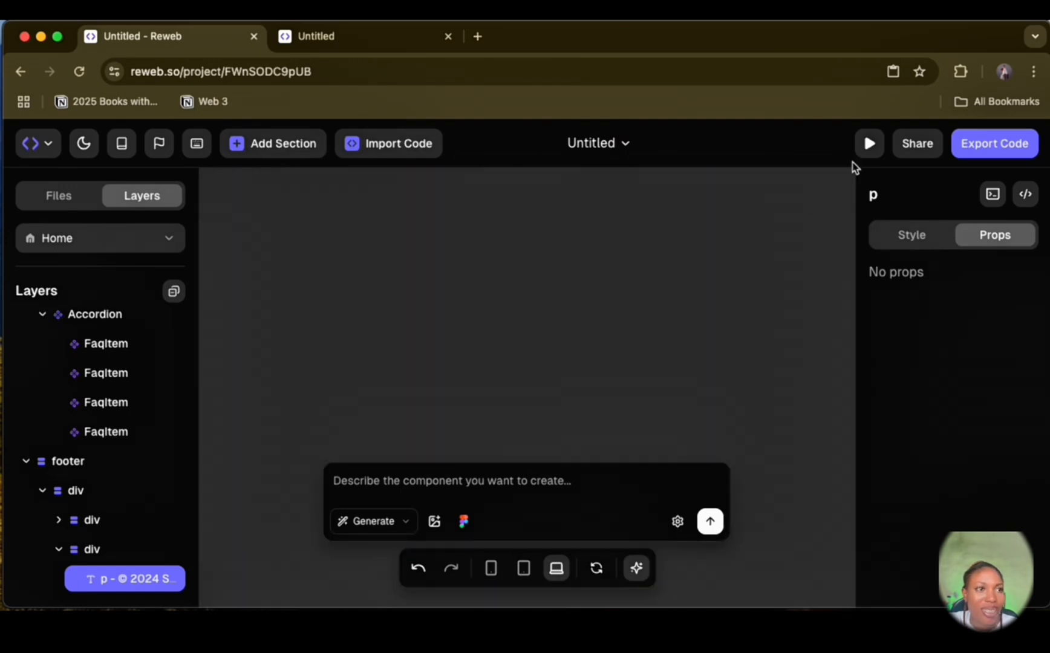
# Step: Preview the ShopGrill site and review every section from the header and hero down to the footer
pyautogui.click(869, 143)
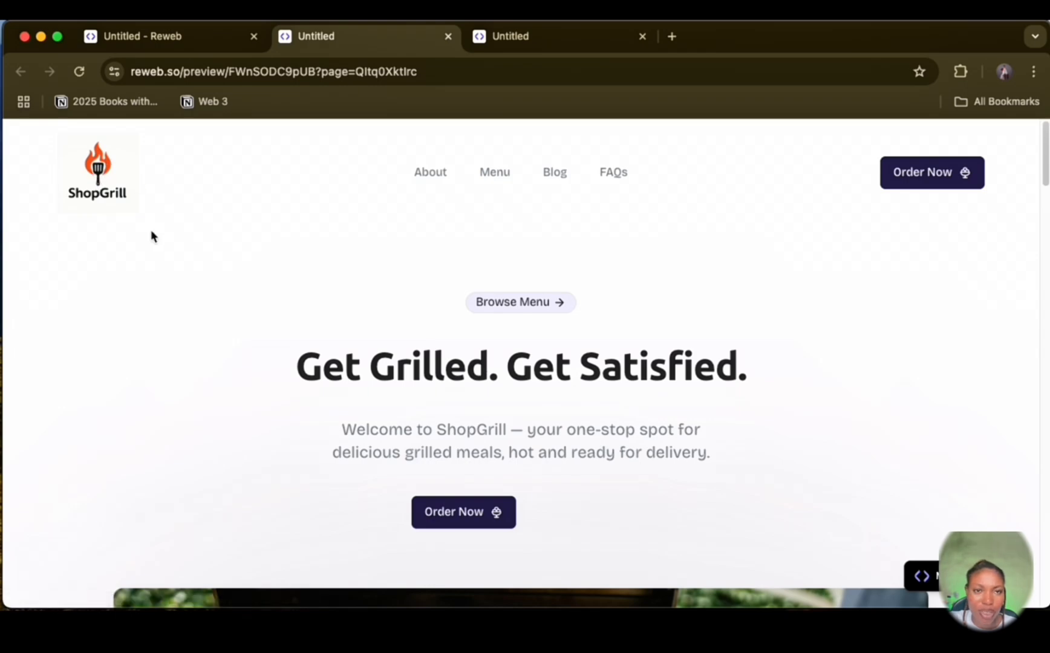
pyautogui.scroll(-1, 736, 275)
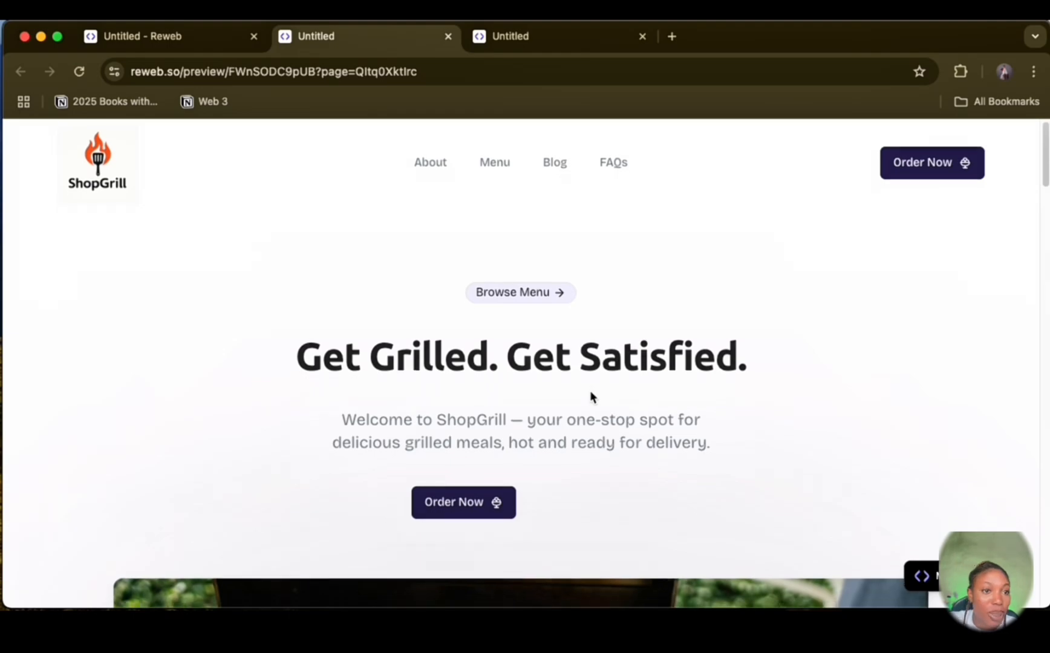
pyautogui.scroll(-5, 590, 396)
pyautogui.scroll(-10, 475, 362)
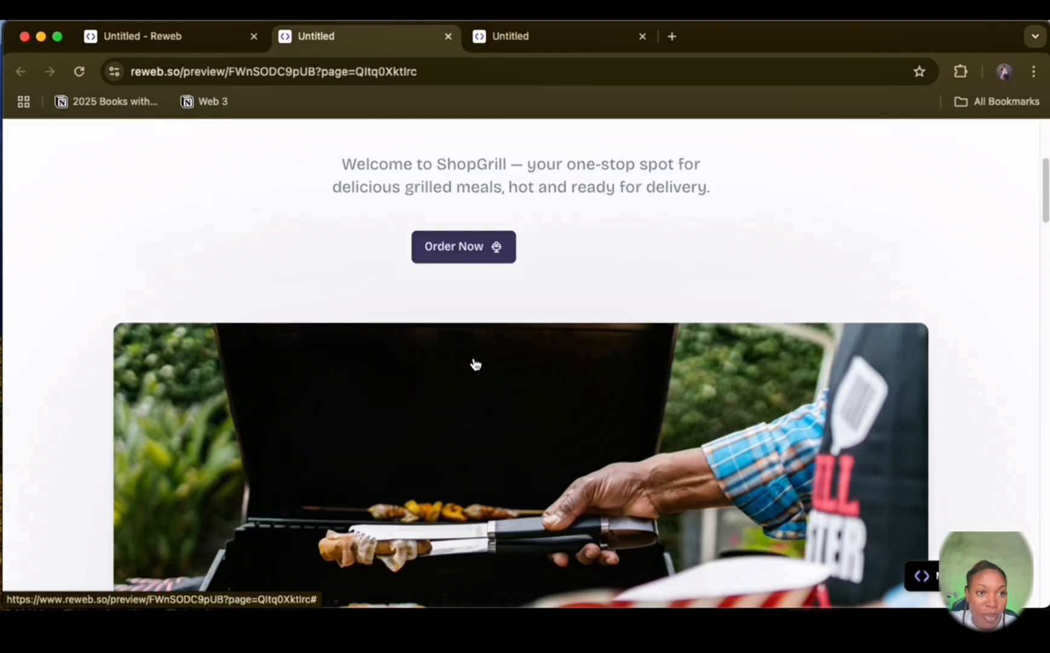
pyautogui.scroll(6, 516, 445)
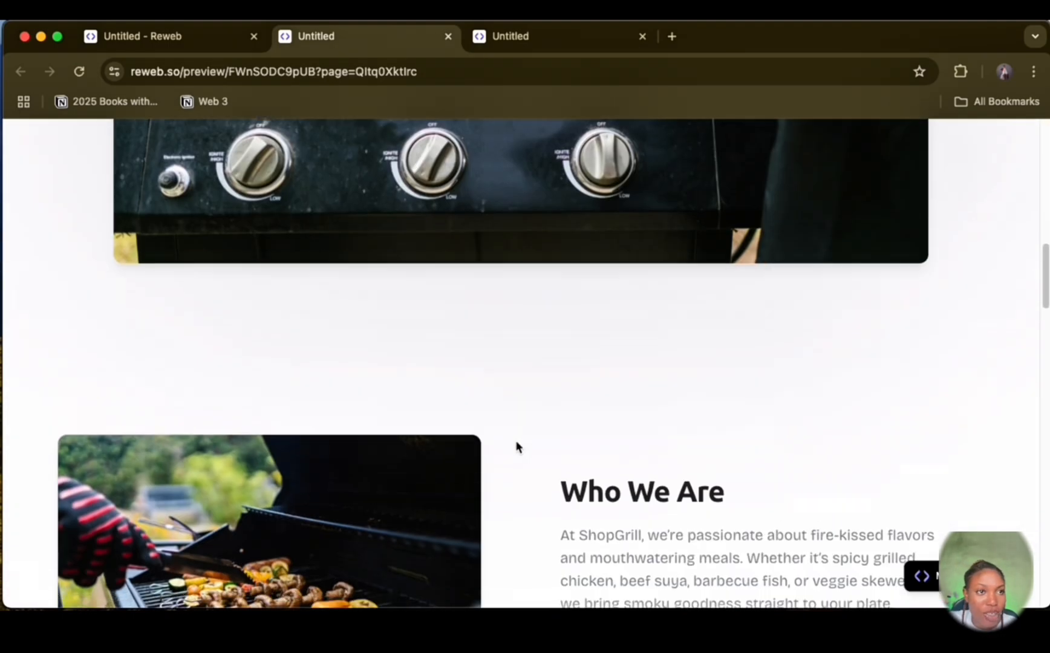
pyautogui.scroll(-9, 519, 443)
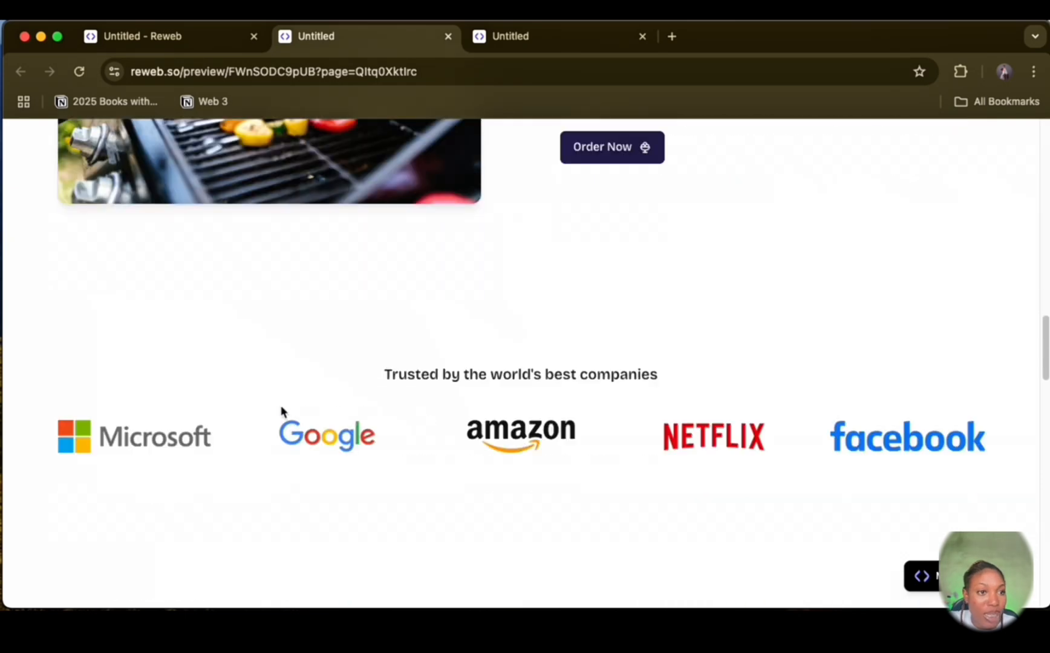
pyautogui.scroll(-3, 433, 370)
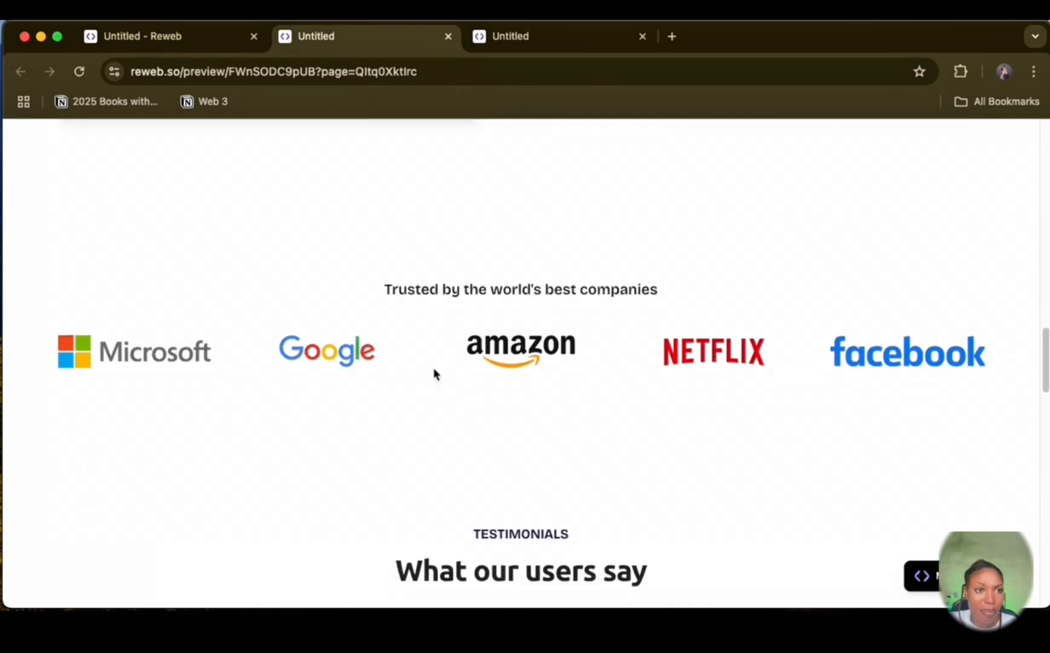
pyautogui.scroll(-5, 433, 368)
pyautogui.scroll(-5, 316, 476)
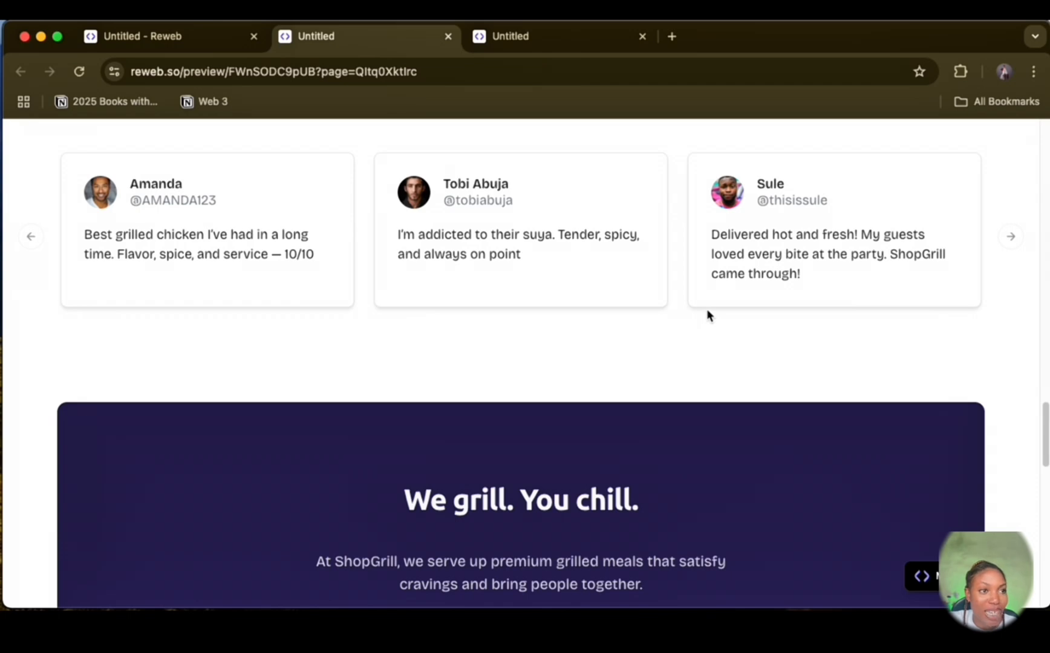
pyautogui.scroll(-3, 706, 310)
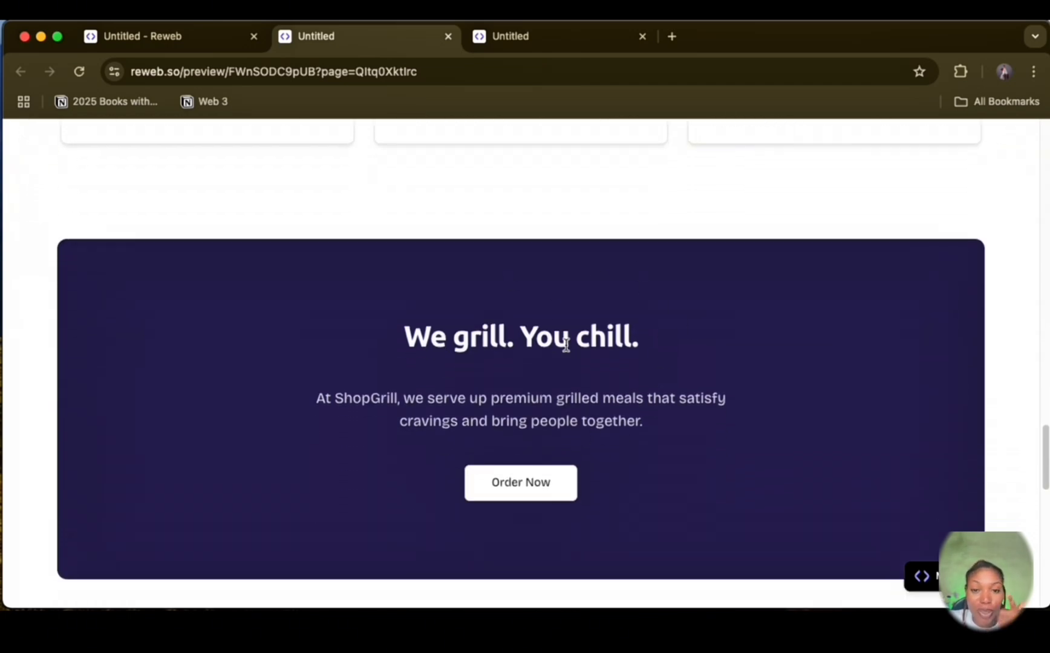
pyautogui.scroll(-10, 632, 371)
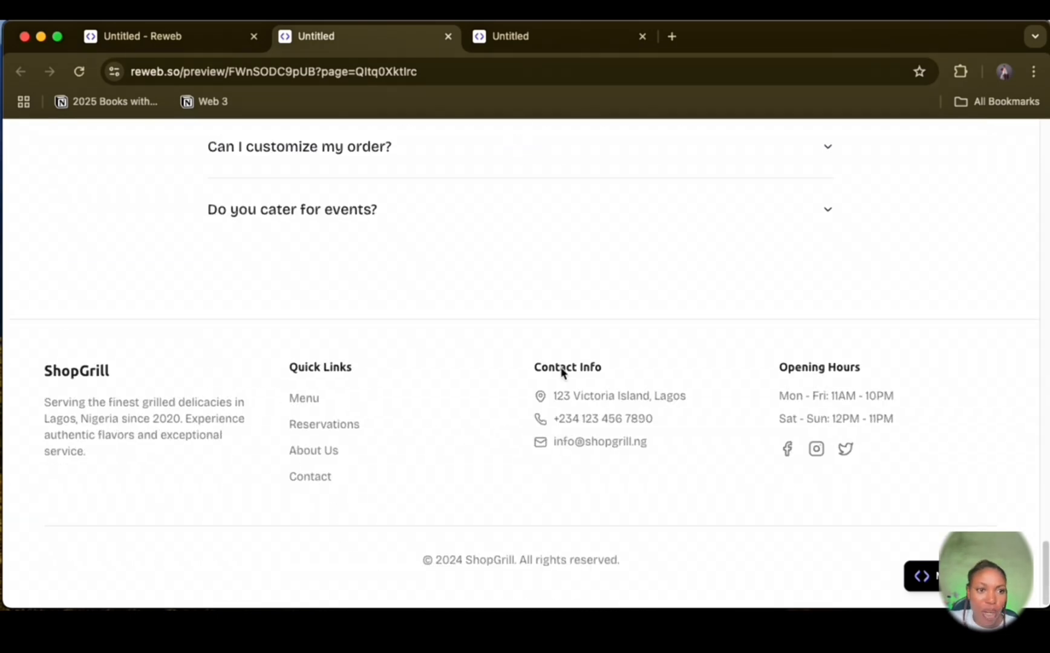
pyautogui.scroll(8, 204, 308)
# Step: Return to the project editor, check the project's pages and components, and select the Home page's header
pyautogui.click(158, 36)
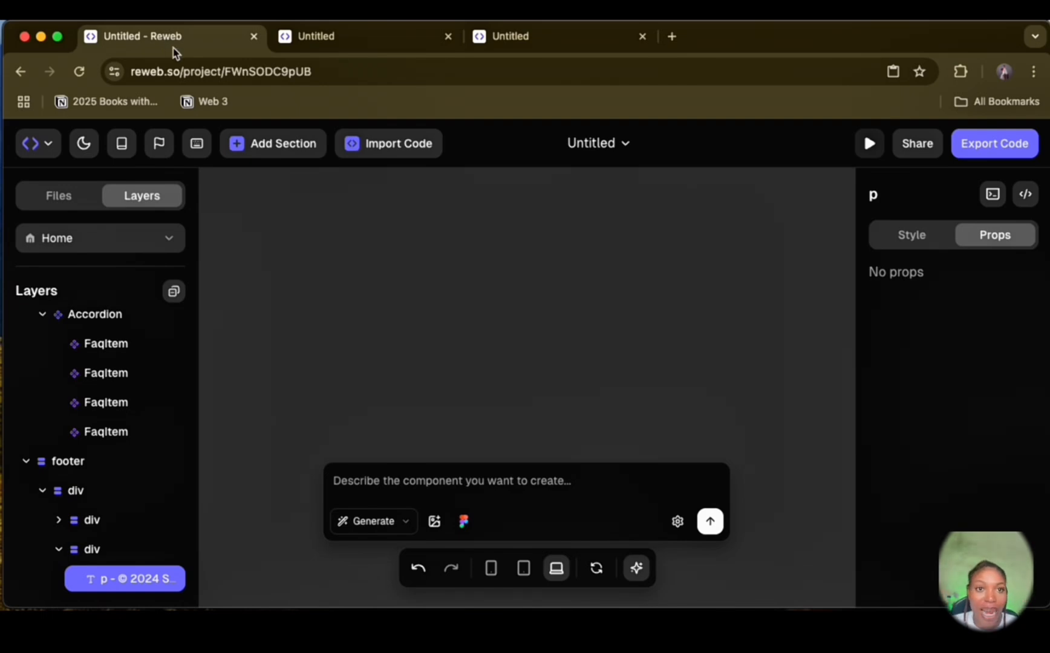
pyautogui.scroll(10, 89, 330)
pyautogui.click(169, 236)
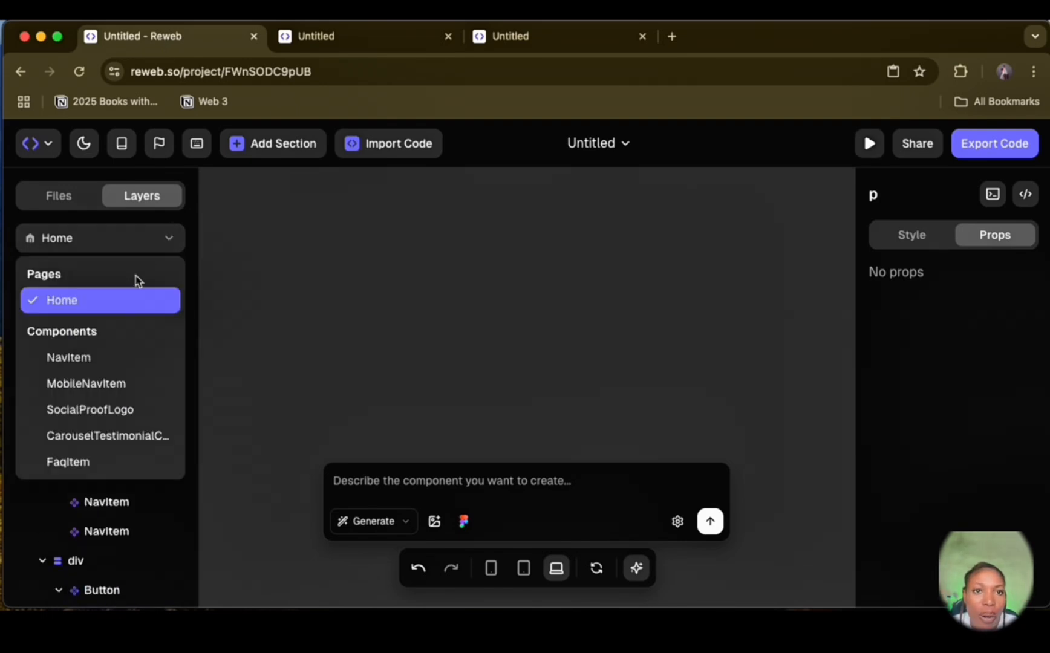
pyautogui.click(119, 310)
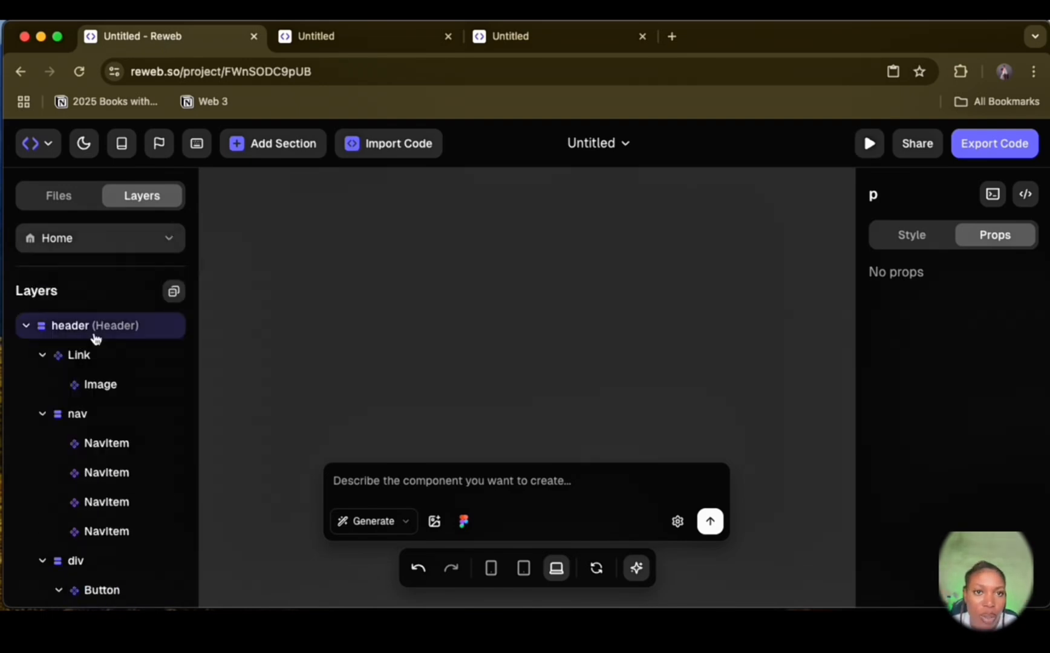
pyautogui.click(61, 326)
pyautogui.click(167, 236)
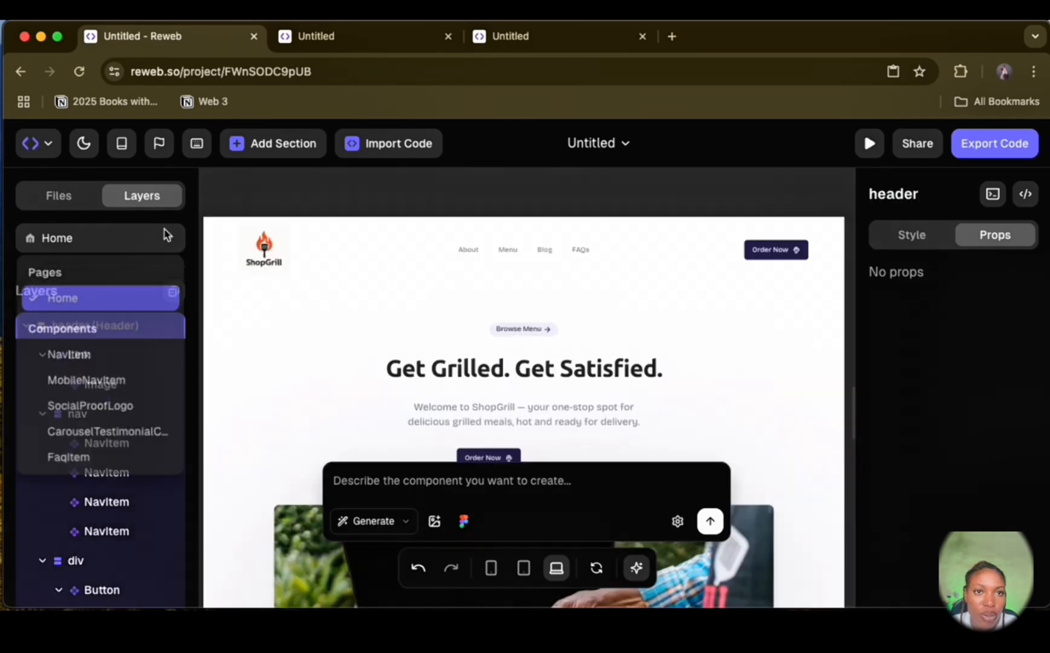
pyautogui.click(105, 305)
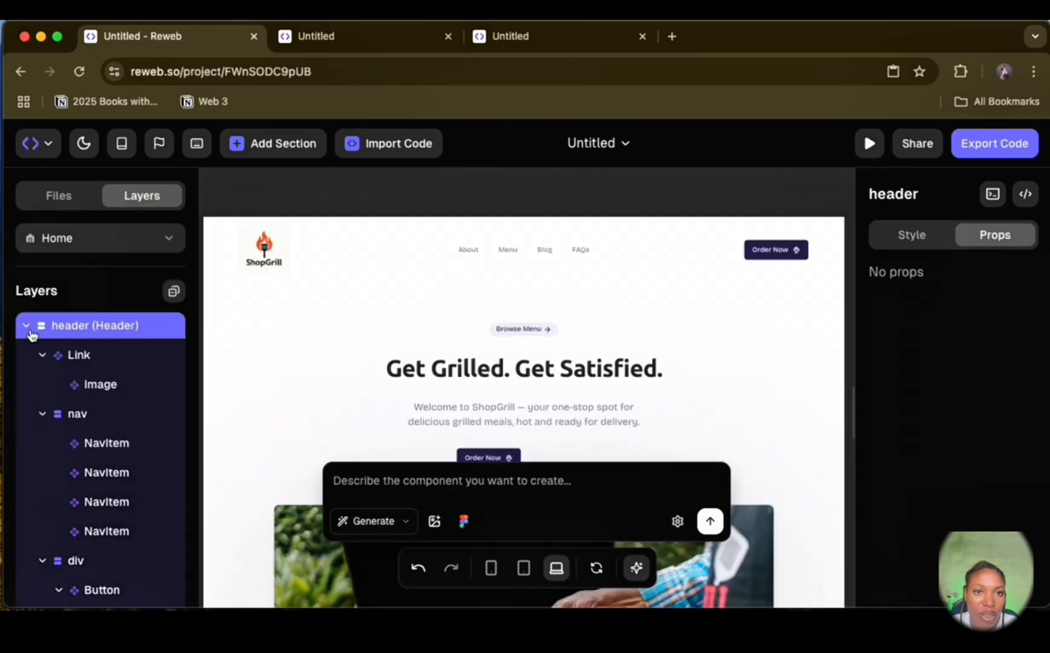
# Step: Open the code export preview and examine the project's file list and the page.tsx code
pyautogui.click(1002, 146)
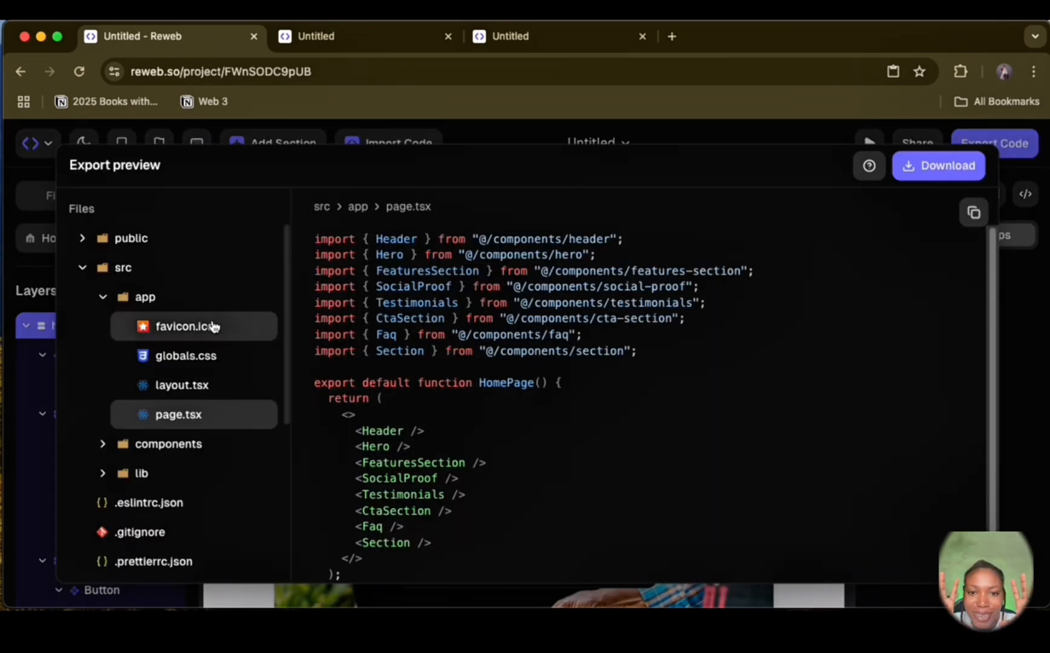
pyautogui.scroll(-5, 194, 375)
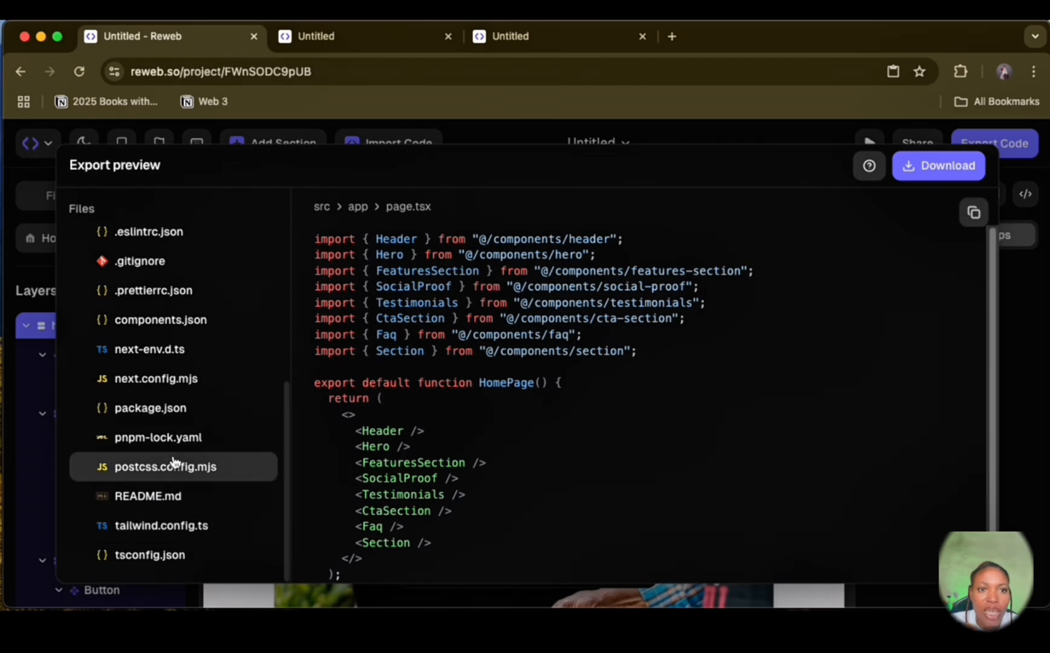
pyautogui.scroll(2, 171, 463)
pyautogui.scroll(-2, 508, 400)
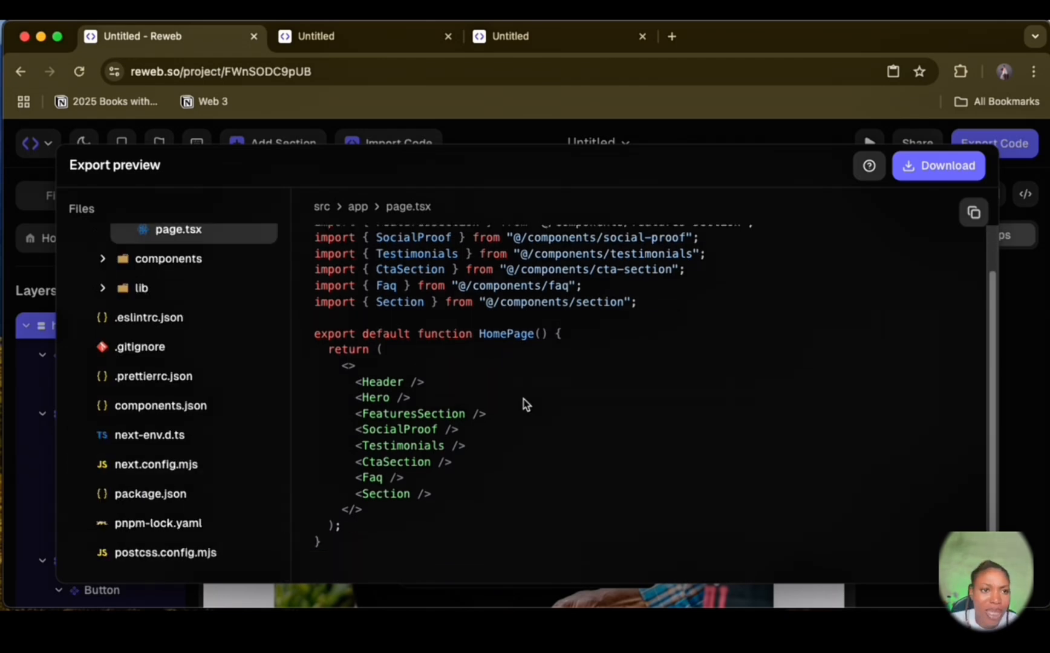
# Step: Try to download the exported code, compare the Hobby, Pro and Team plans including Hobby's code export limit, and dismiss the upgrade offer
pyautogui.click(946, 167)
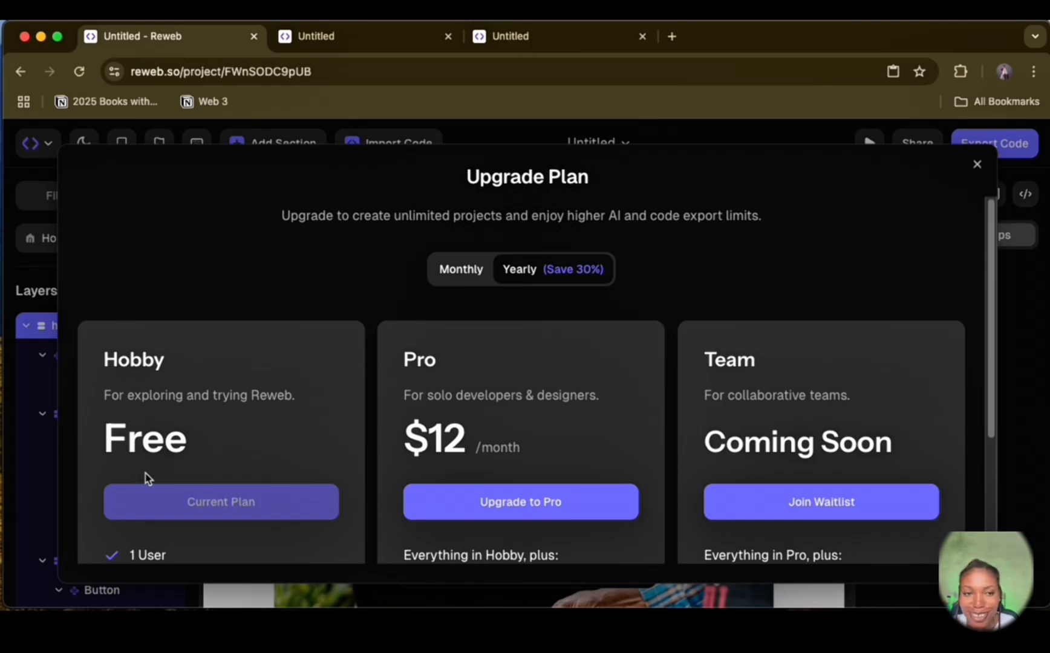
pyautogui.scroll(-3, 384, 446)
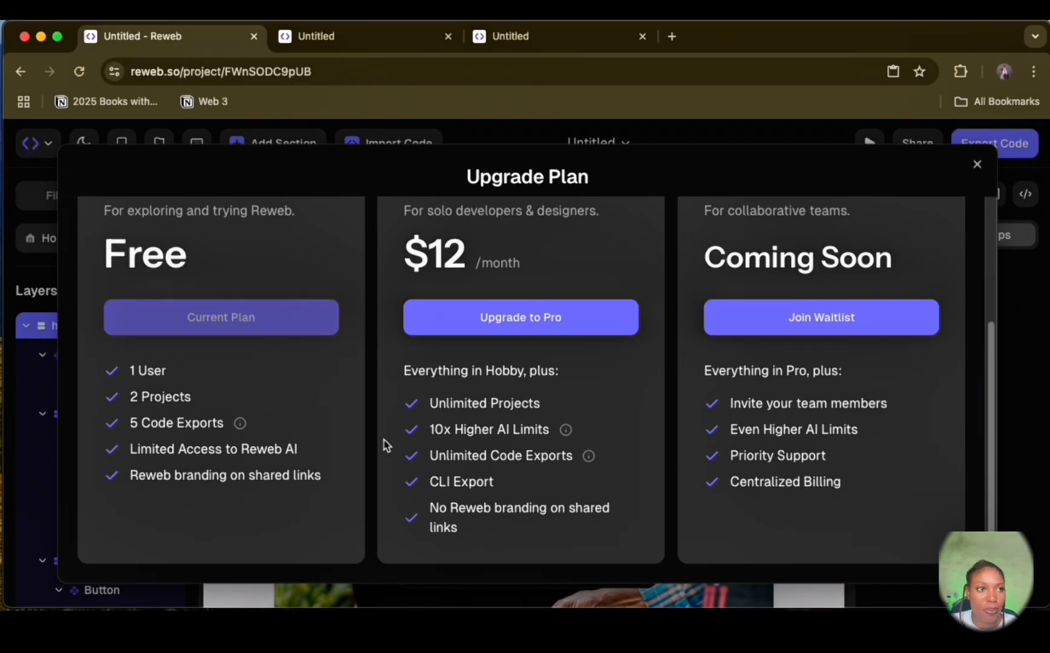
pyautogui.scroll(3, 383, 446)
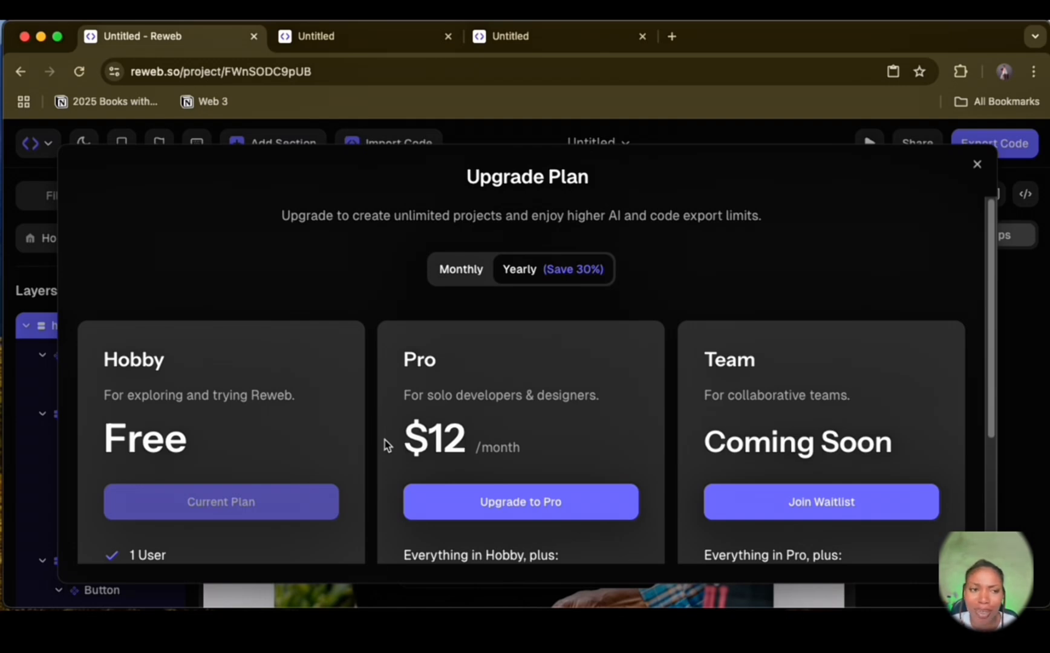
pyautogui.scroll(-3, 233, 453)
pyautogui.moveTo(240, 431)
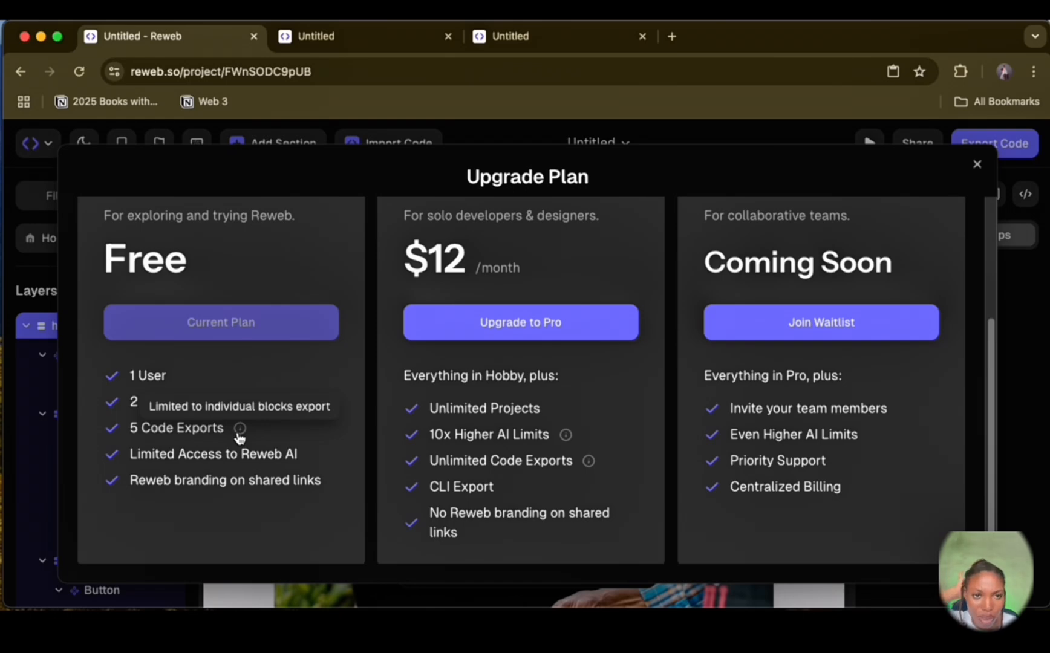
pyautogui.scroll(2, 265, 405)
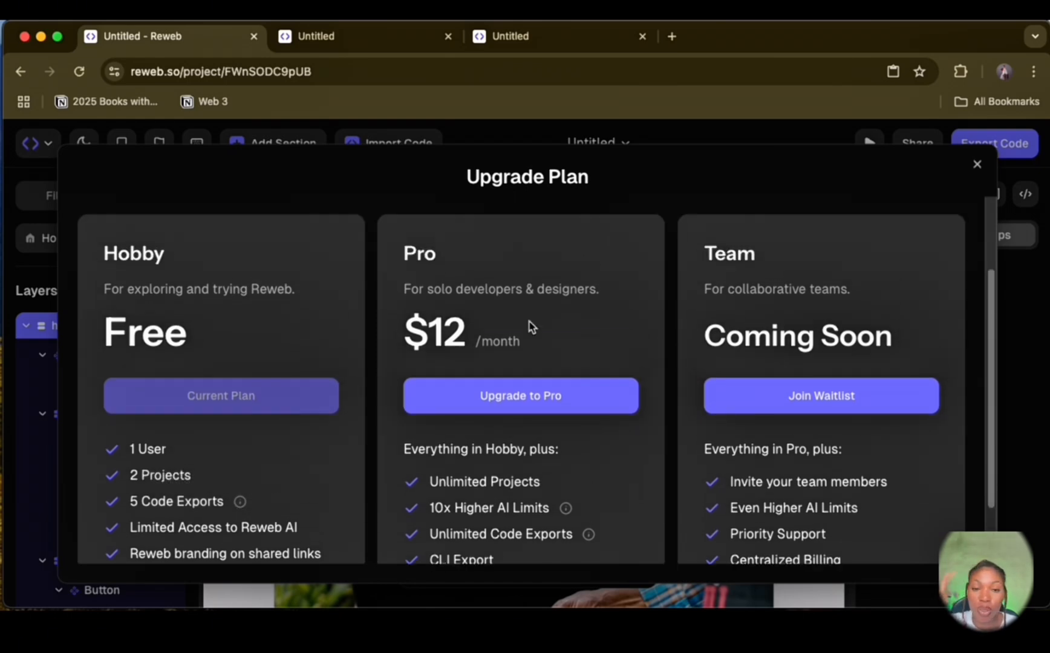
pyautogui.scroll(3, 500, 400)
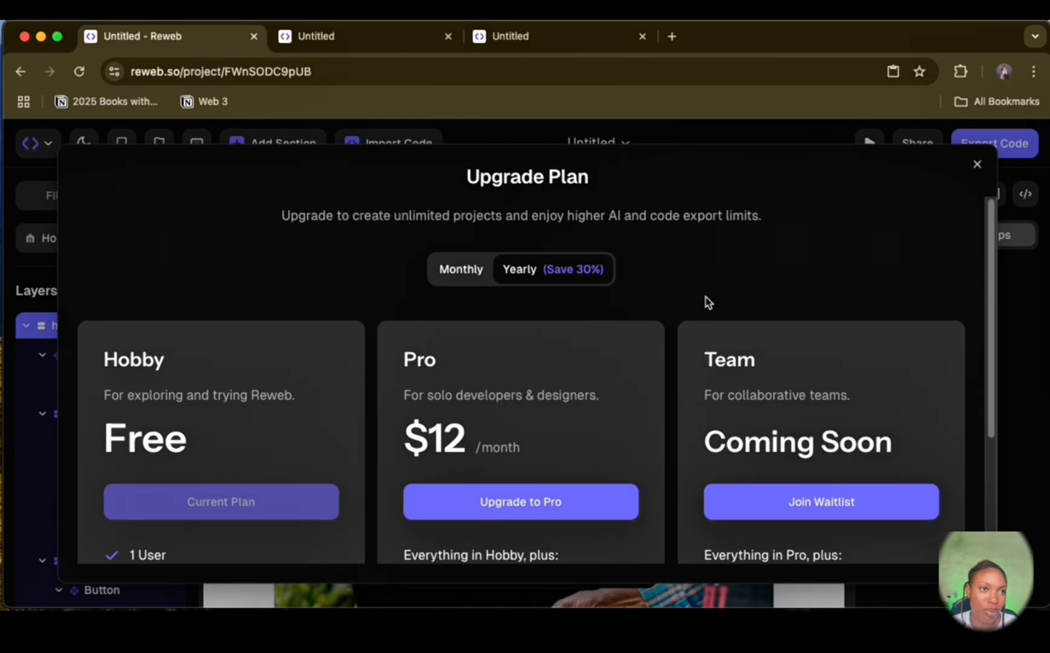
pyautogui.click(976, 164)
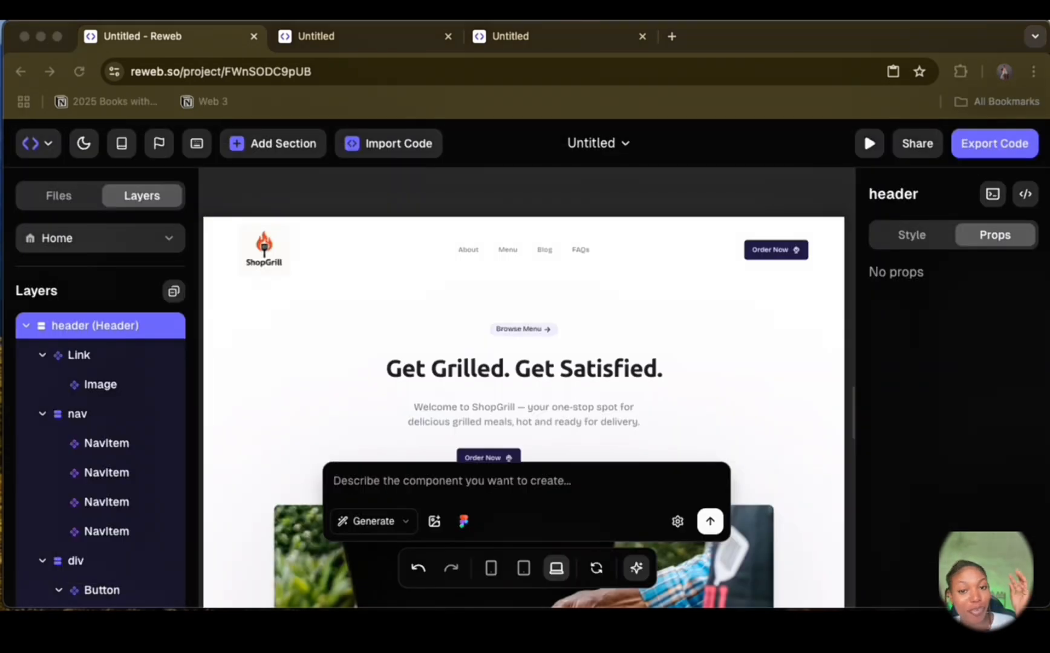